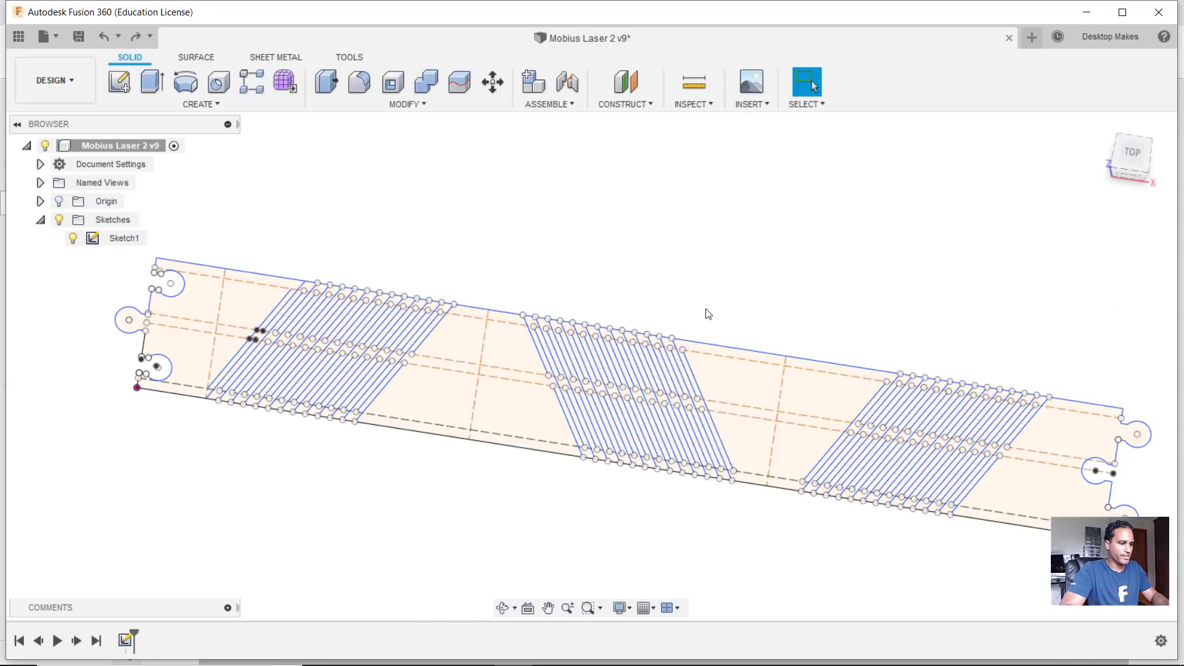
- Extrude the whole puzzle-ended strip profile by -2 mm as a new body
mouse_move(758, 539)
shift+middle_down()
mouse_move(758, 475)
mouse_move(755, 521)
mouse_move(752, 505)
shift+middle_up()
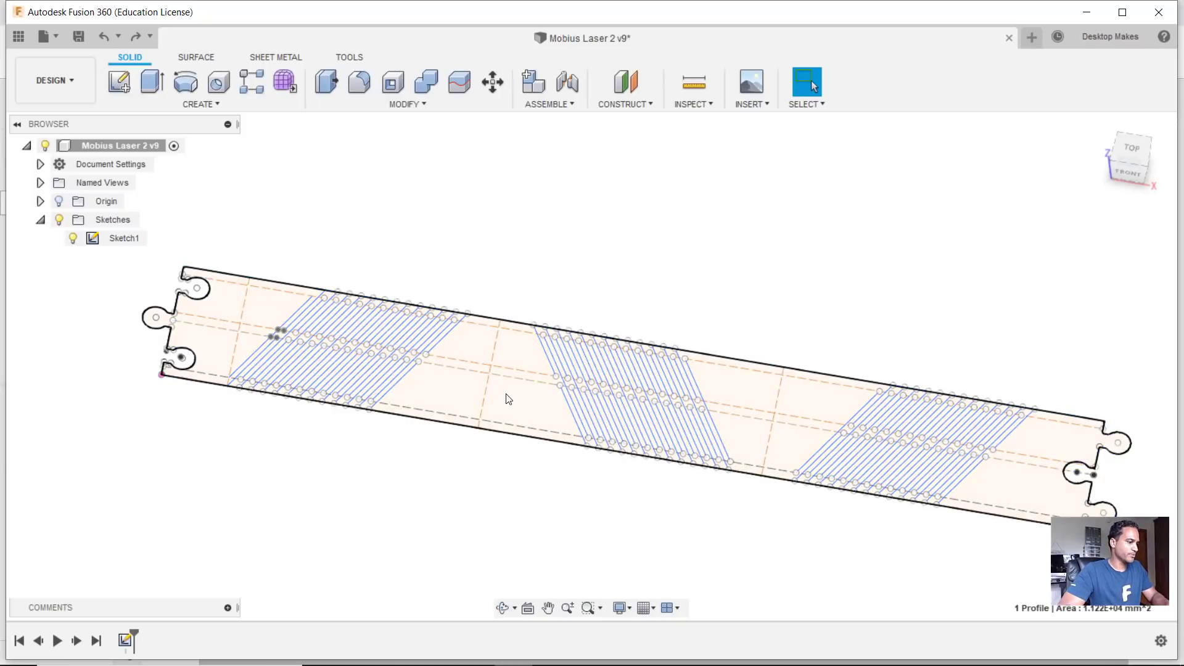
click(508, 399)
click(249, 105)
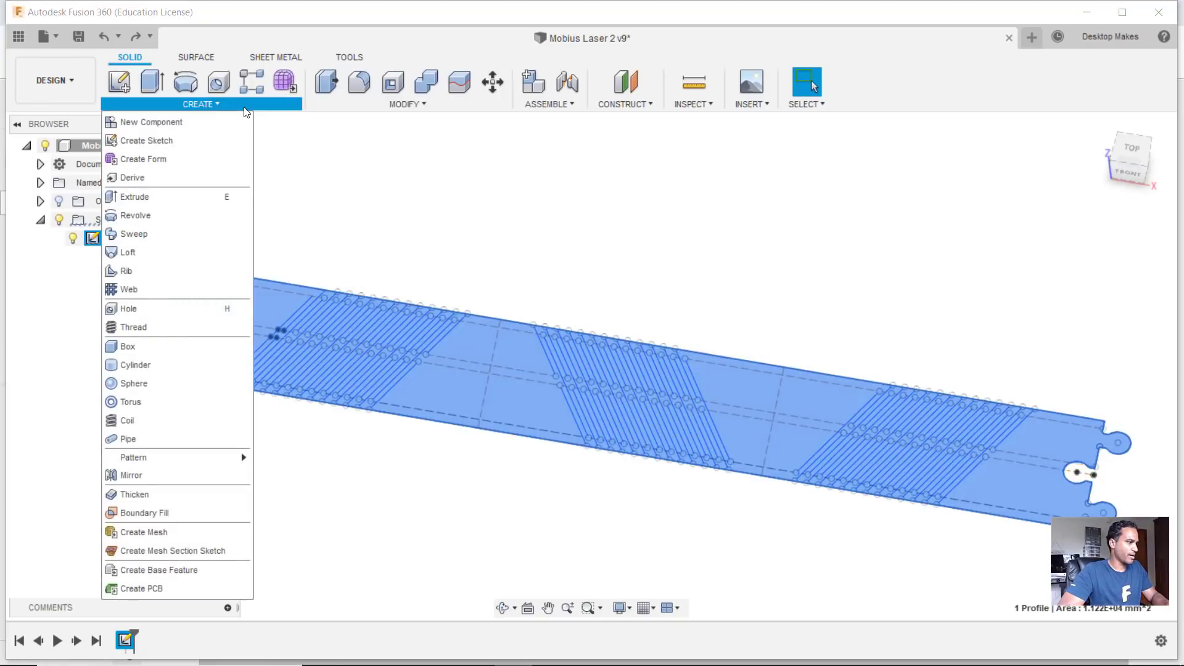
click(164, 204)
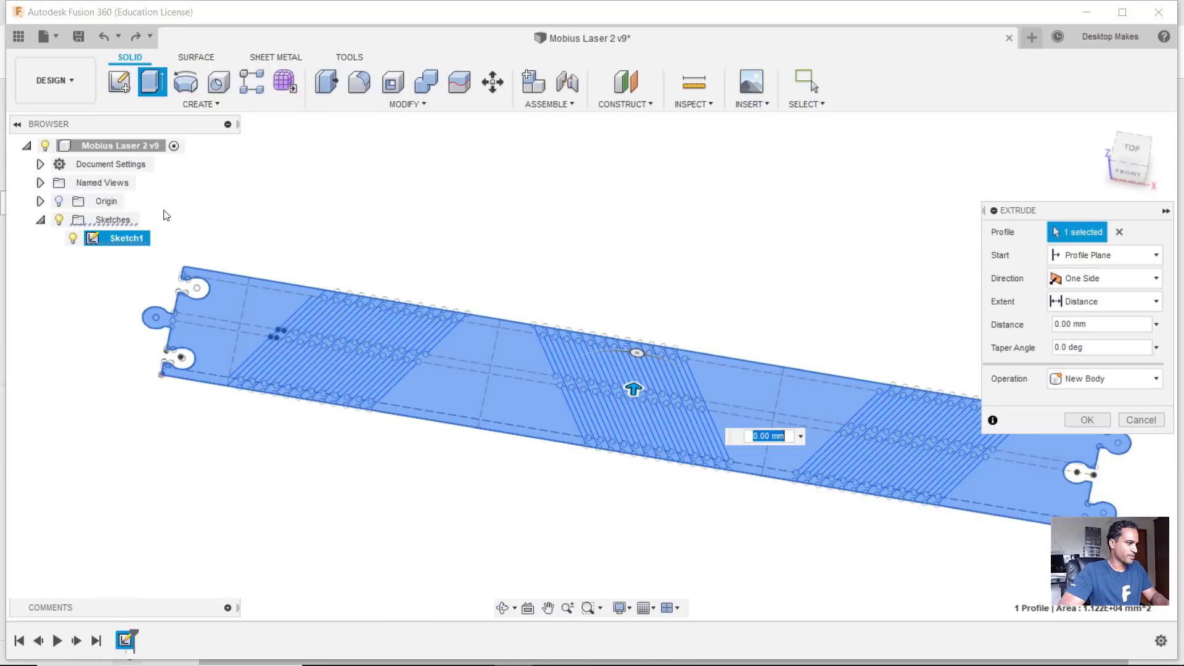
shift+middle_drag(634, 494, 634, 459)
text(-2)
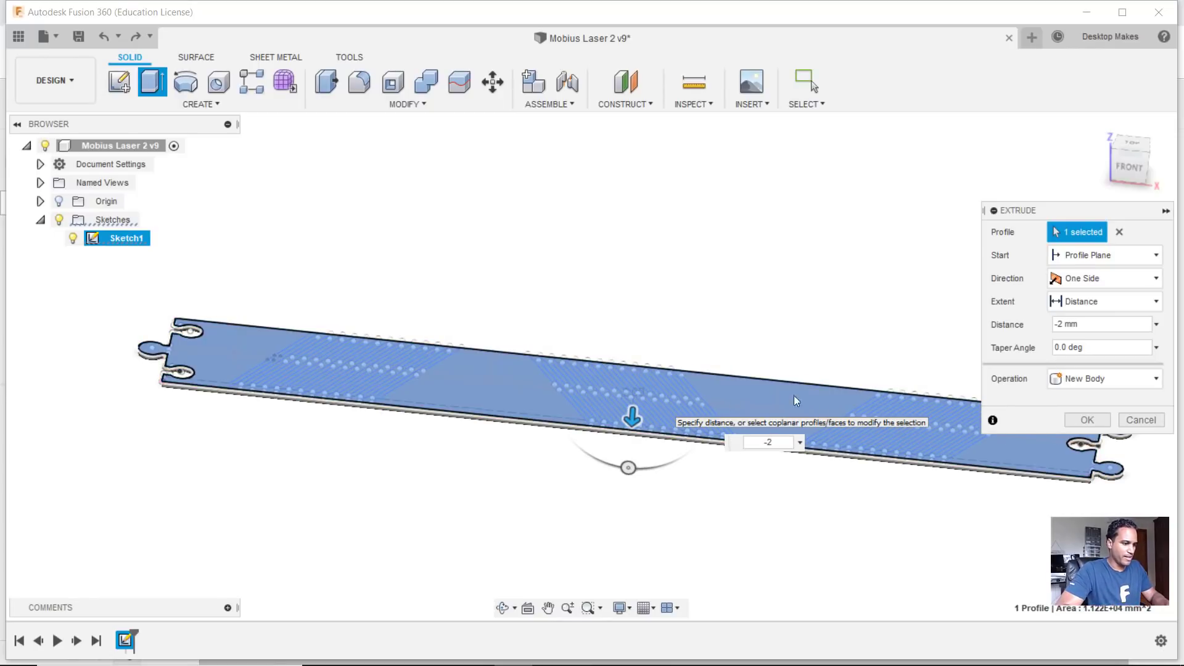
click(1085, 420)
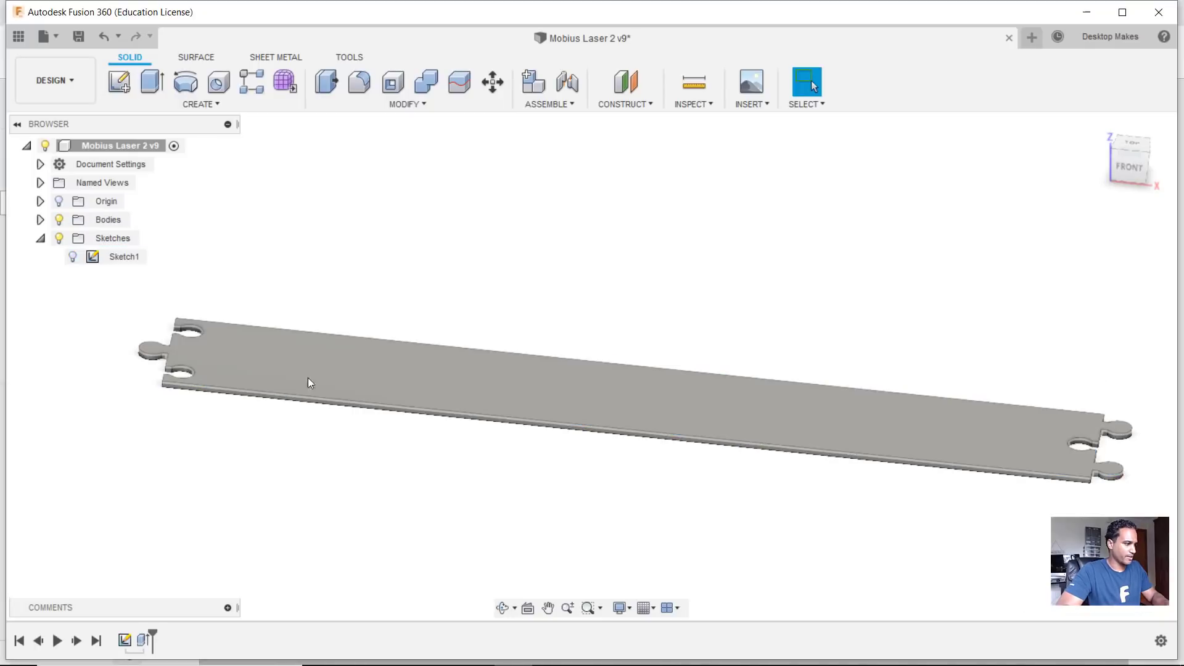
- Make Sketch1 visible again so its slanted slit lines show on the extruded strip
click(73, 256)
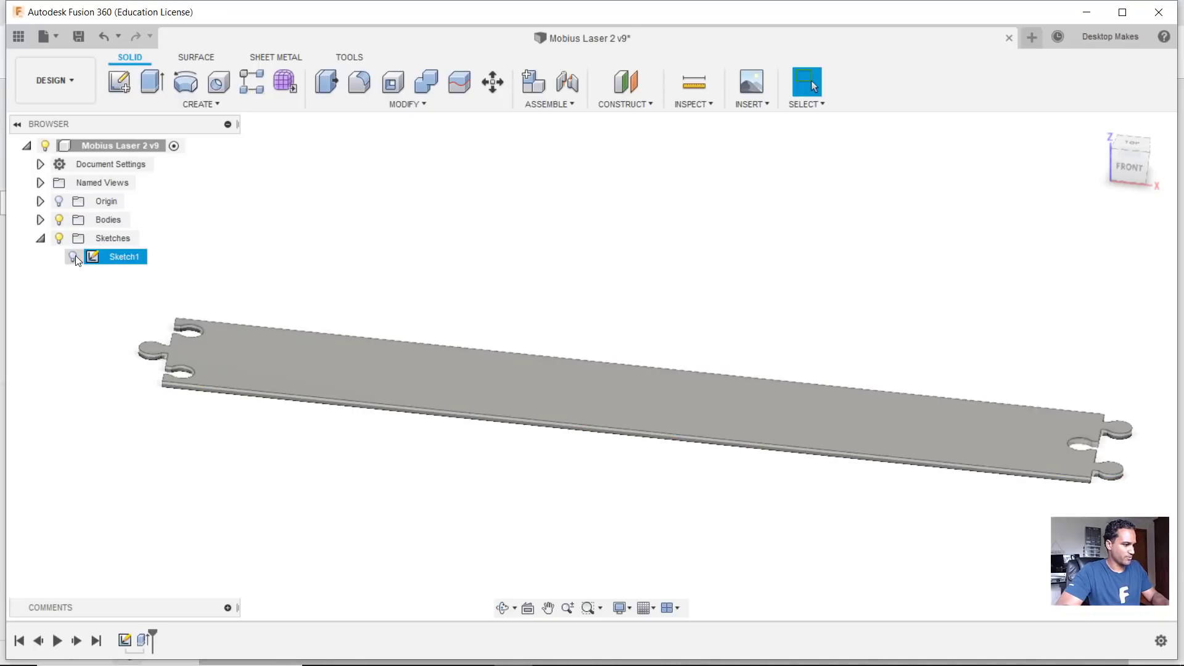
click(73, 256)
shift+middle_drag(416, 335, 436, 366)
scroll(467, 379, up, 10)
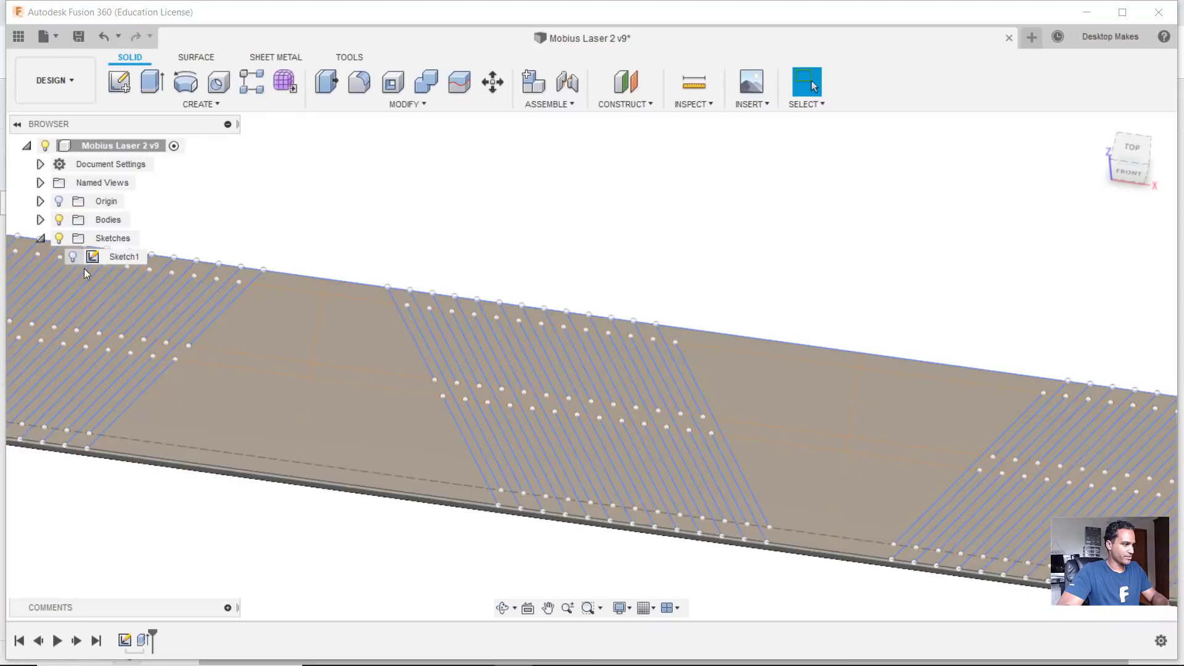
click(73, 257)
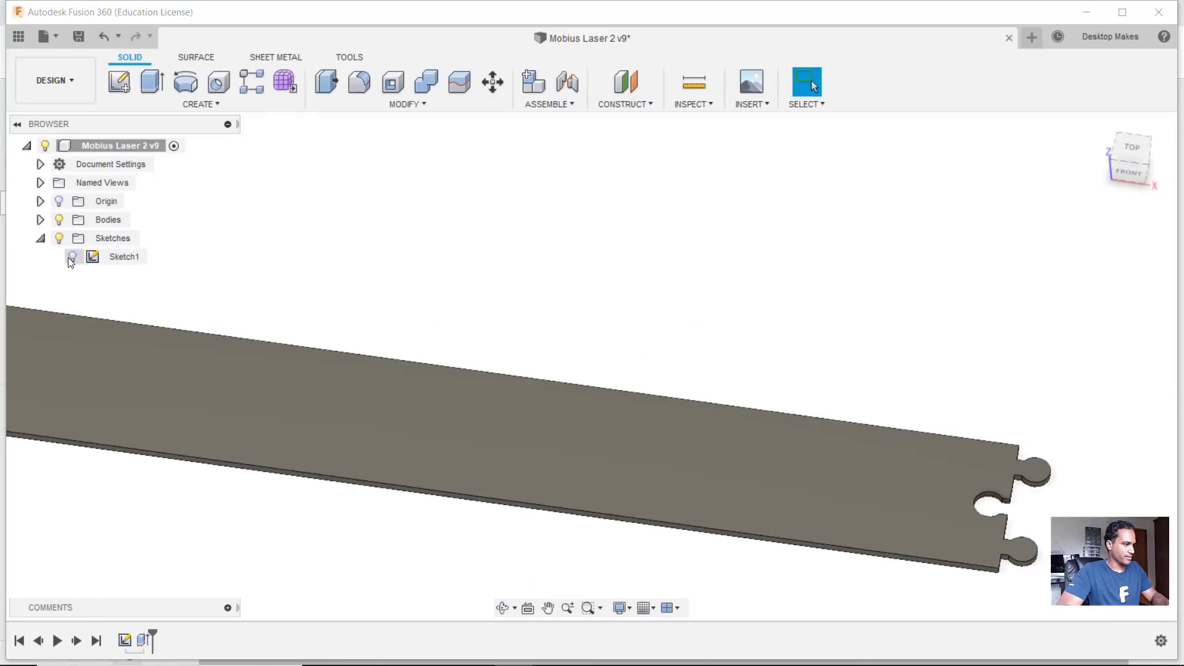
click(72, 256)
scroll(735, 496, up, 3)
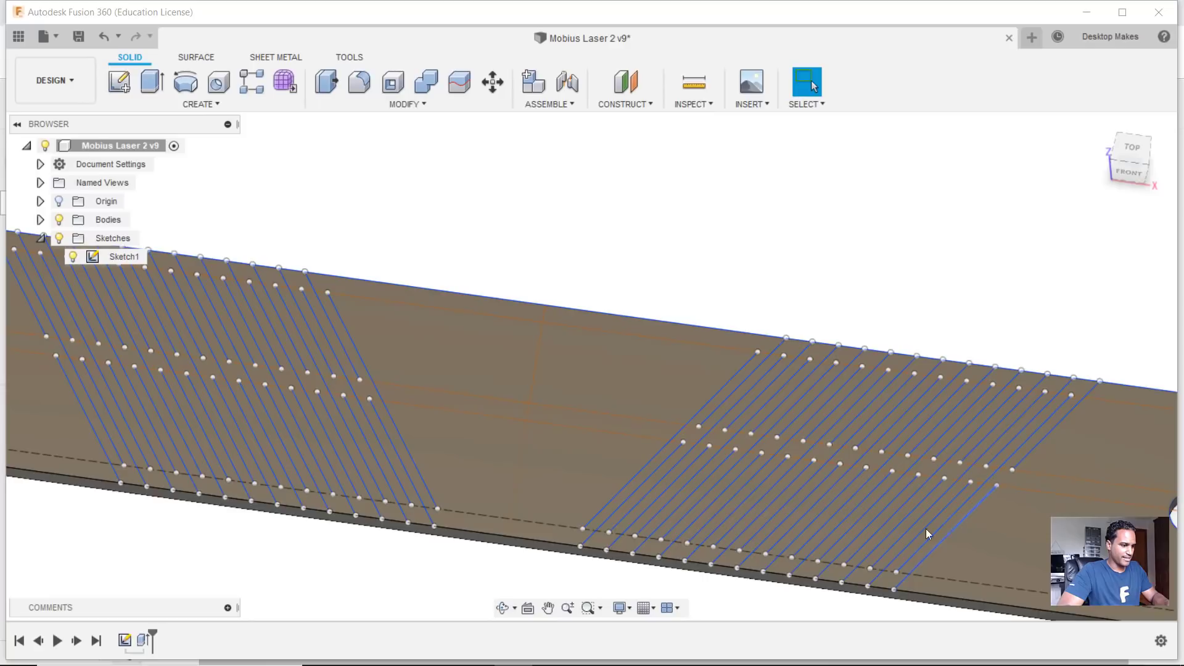
scroll(685, 505, up, 3)
scroll(618, 432, down, 5)
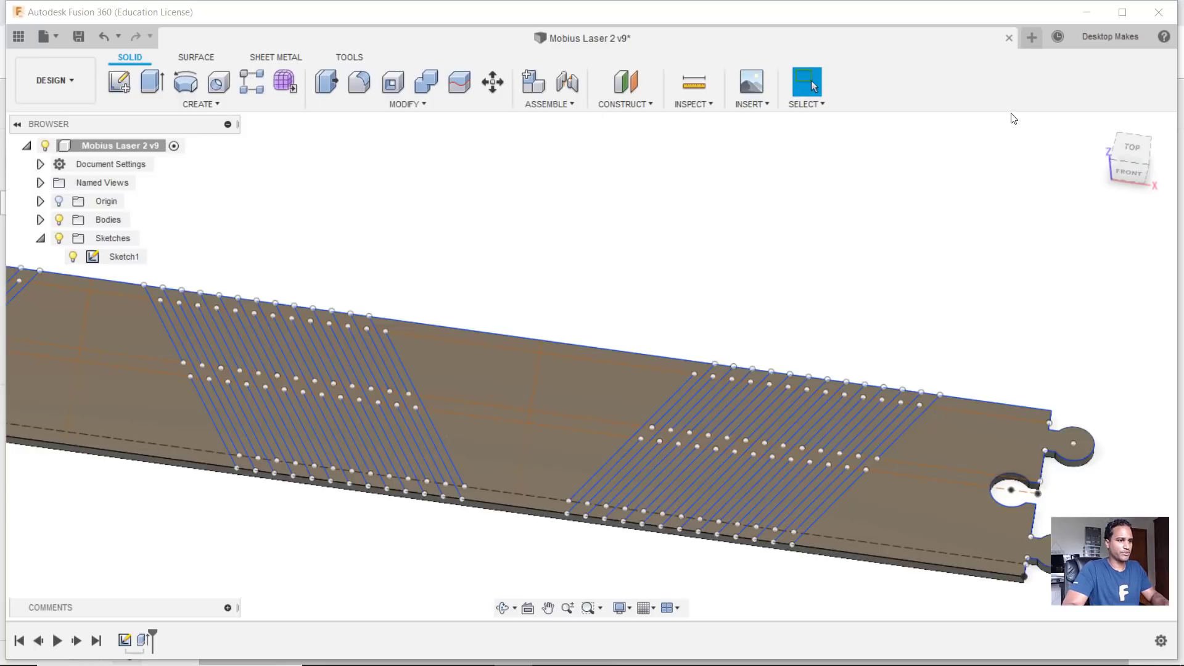
- Check the UI Preview option in the preview functionality preferences
click(1123, 36)
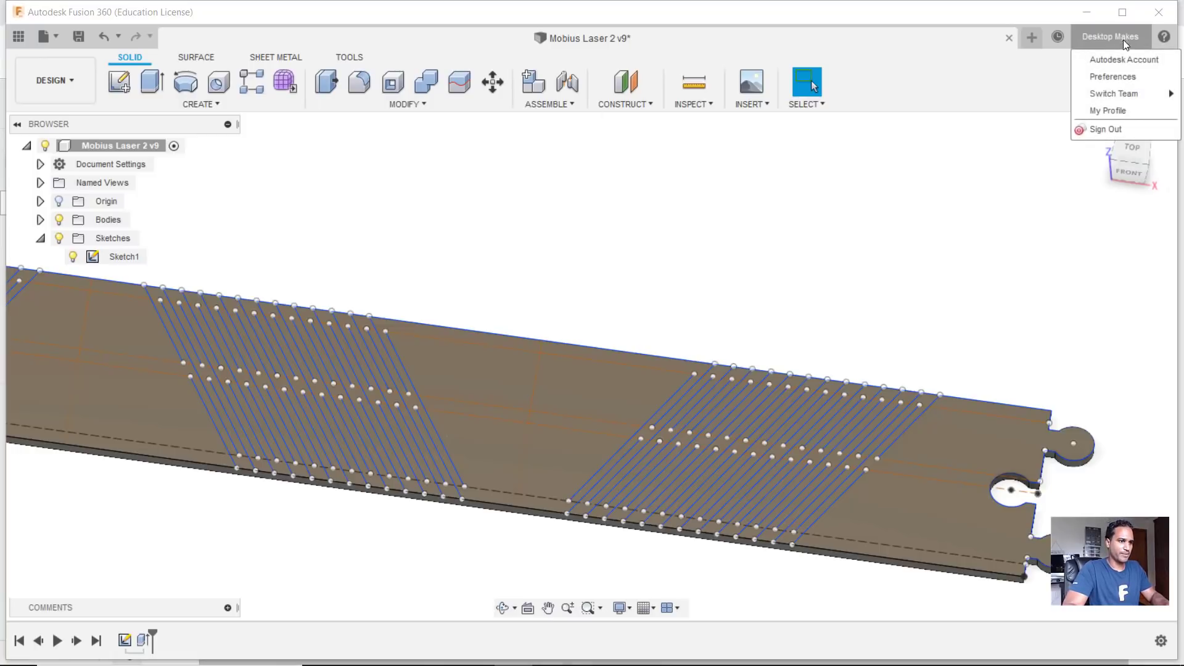
click(1115, 83)
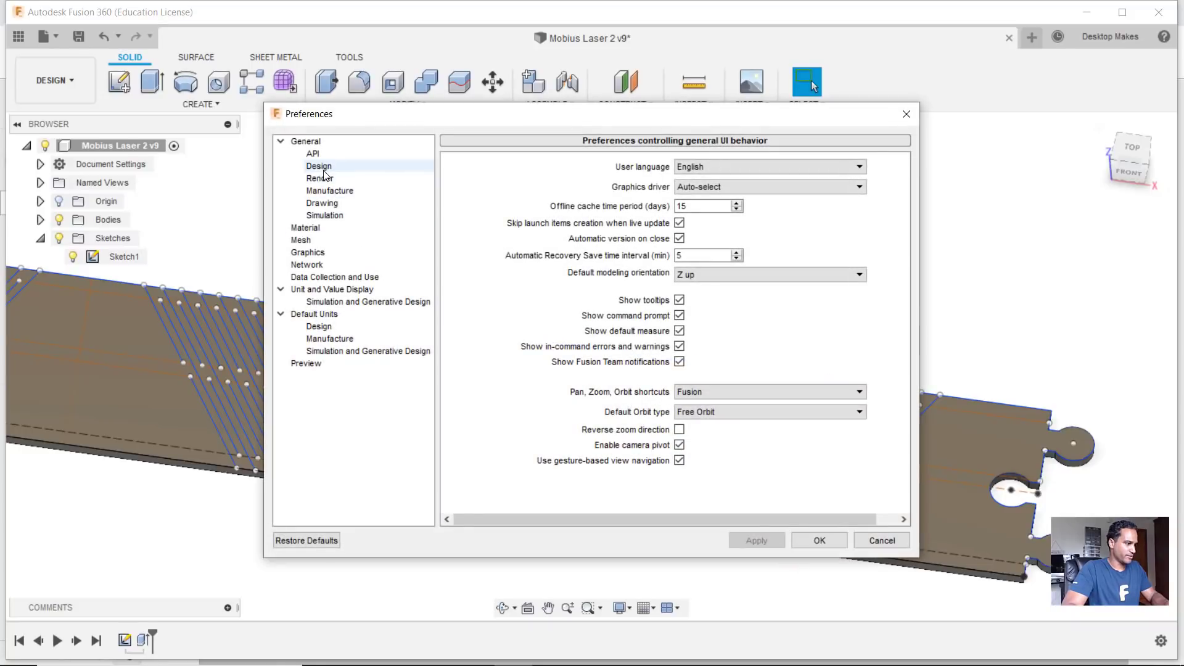
click(318, 365)
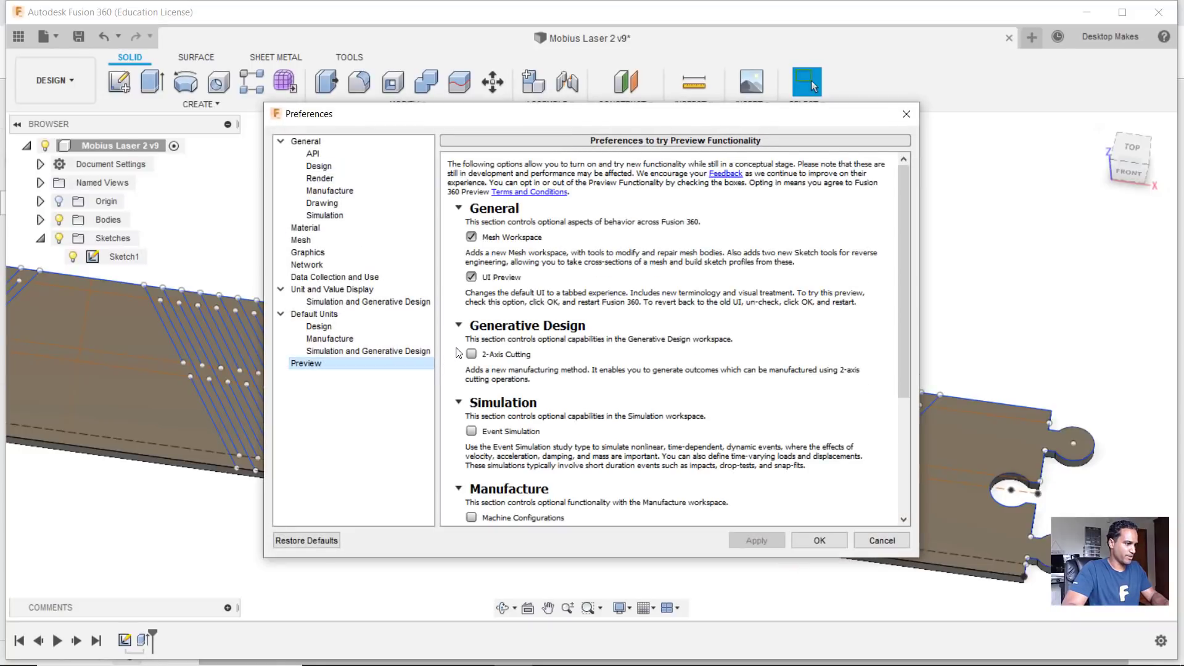
scroll(459, 353, down, 2)
scroll(466, 296, up, 1)
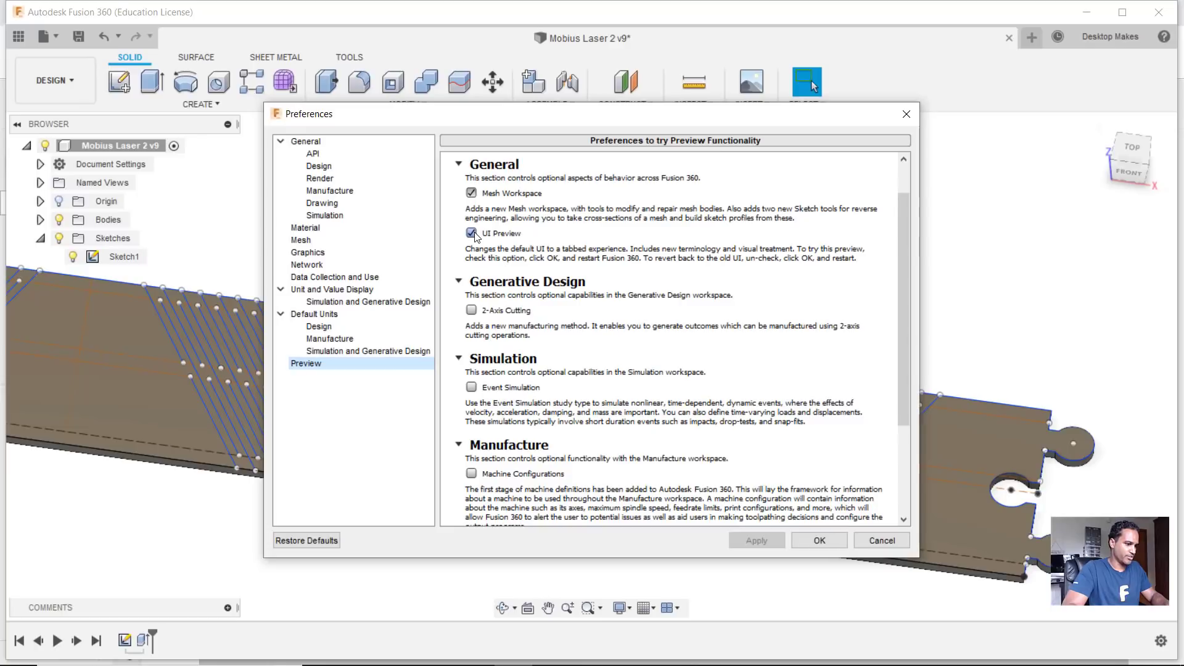
click(810, 542)
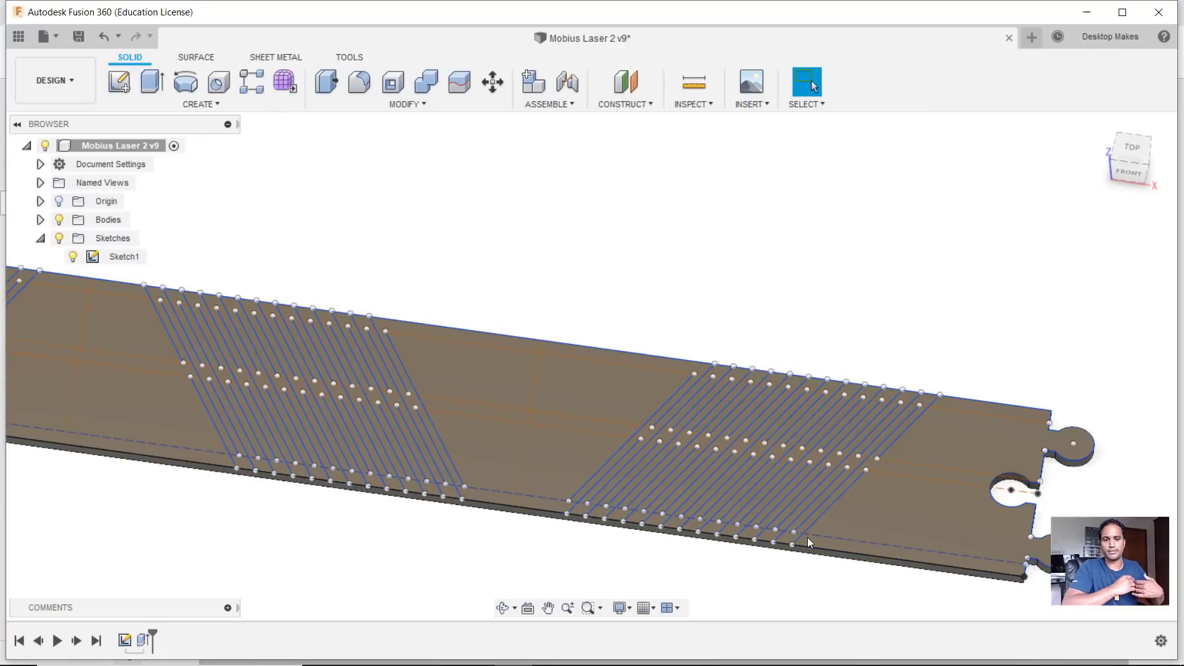
- Switch to the surface modeling tools and hide the bodies to expose the sketch's slit lines
scroll(807, 537, down, 2)
middle_drag(808, 538, 961, 536)
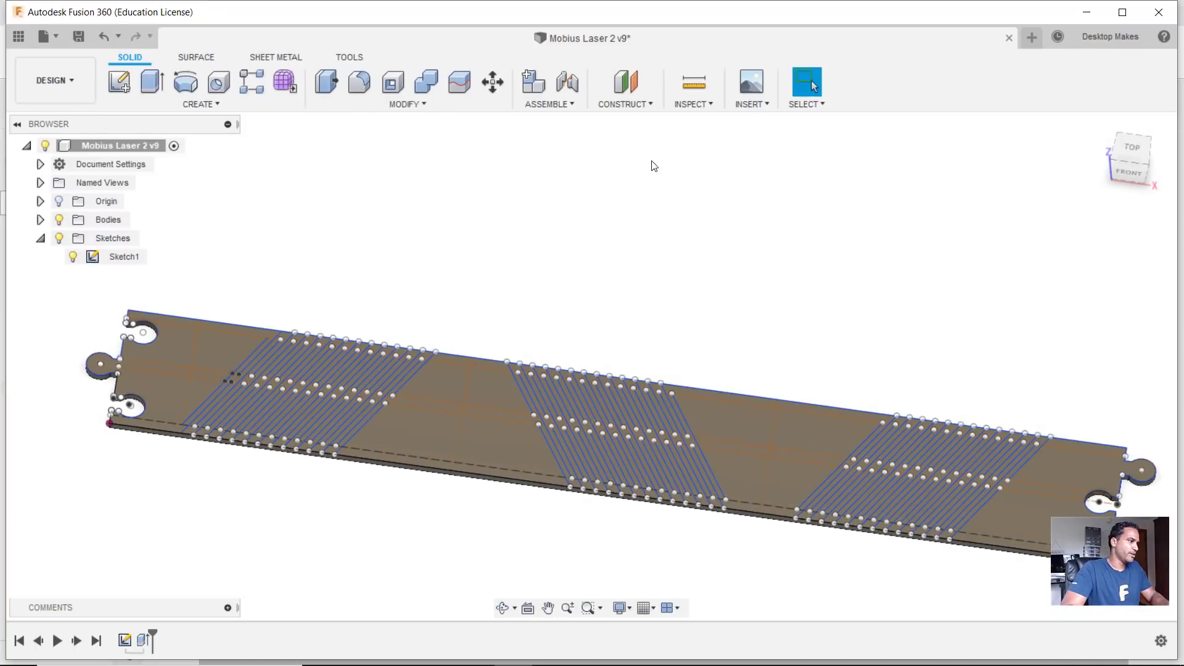
click(197, 58)
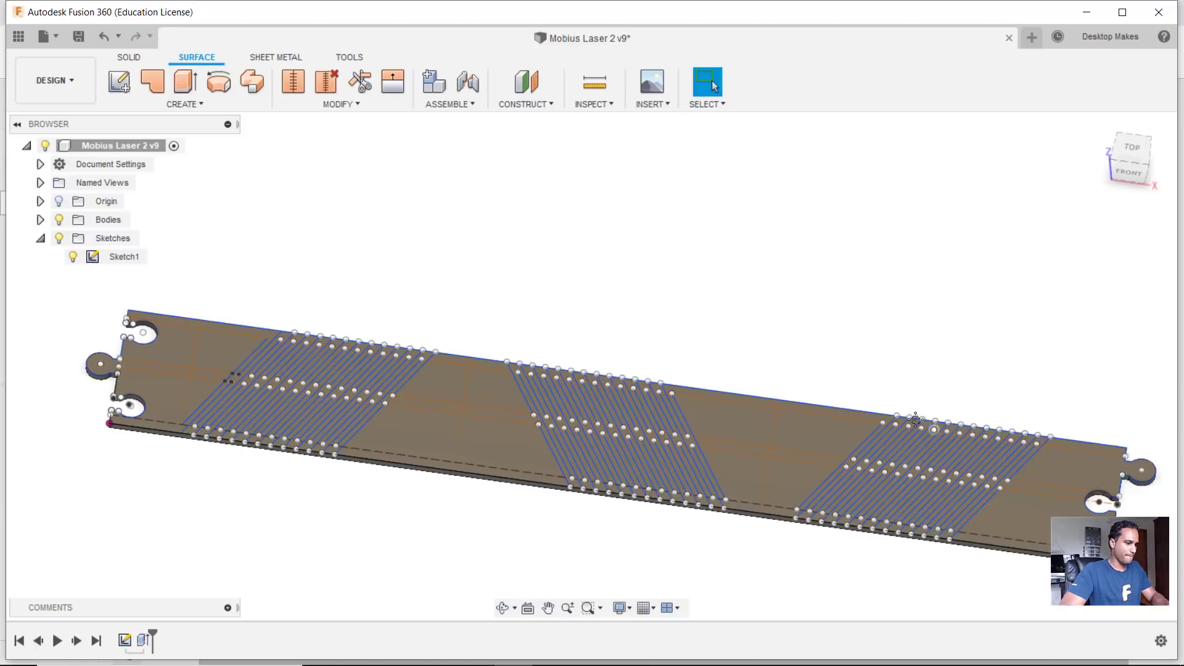
scroll(663, 337, up, 6)
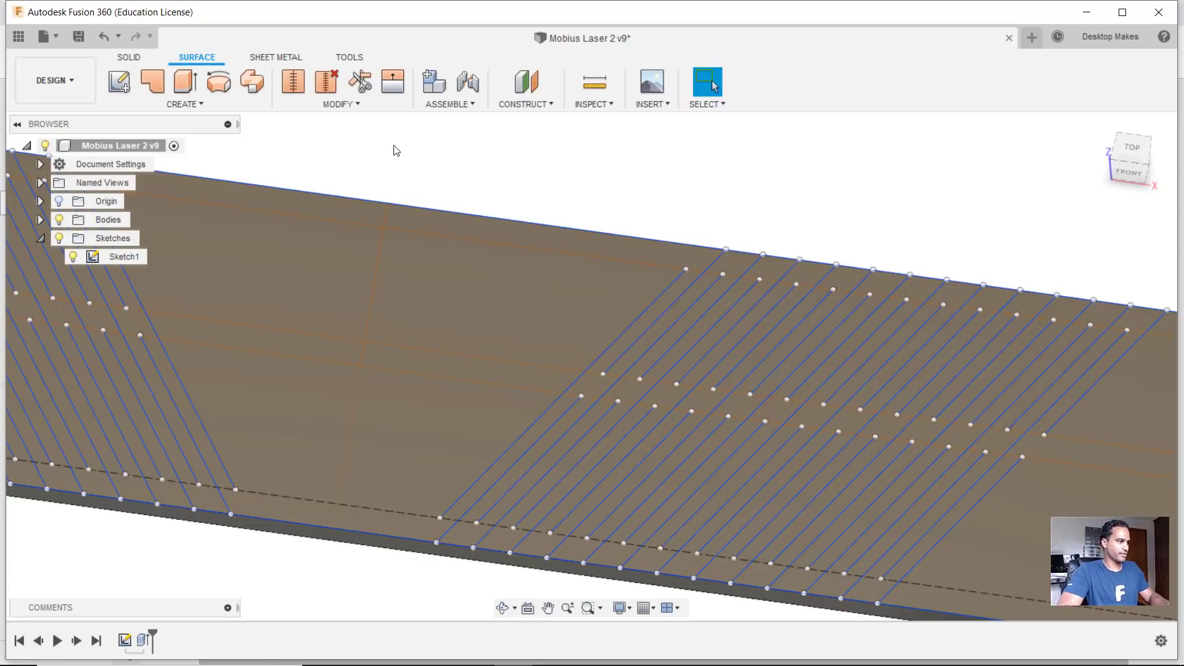
click(128, 57)
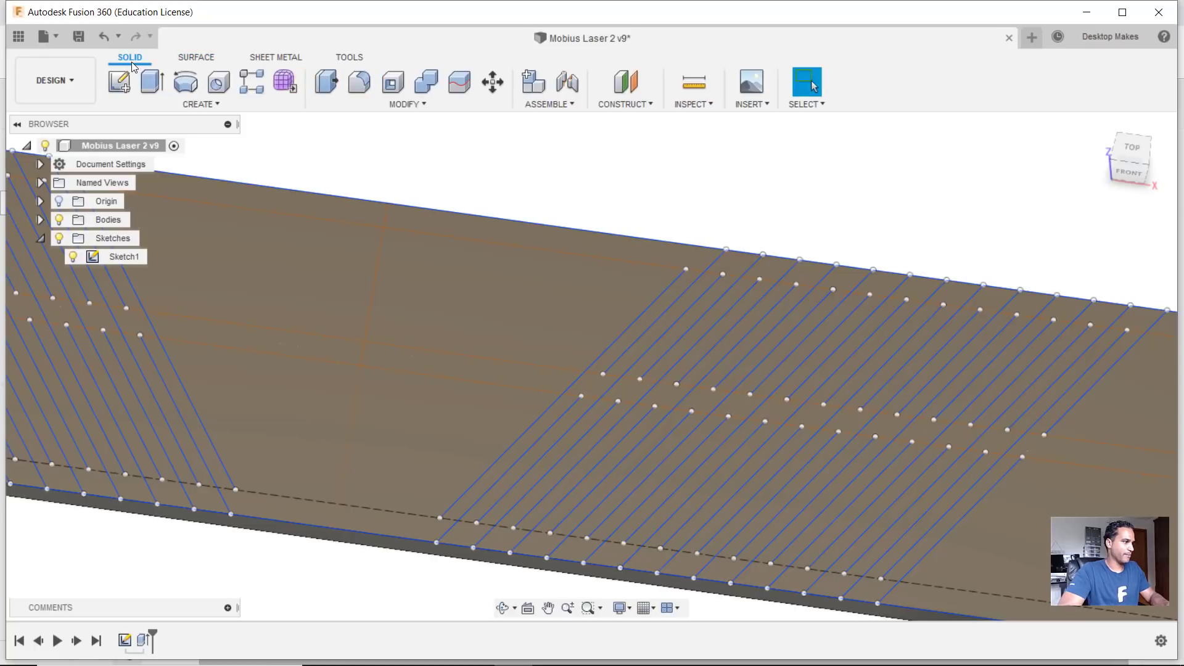
click(194, 58)
middle_drag(692, 308, 588, 265)
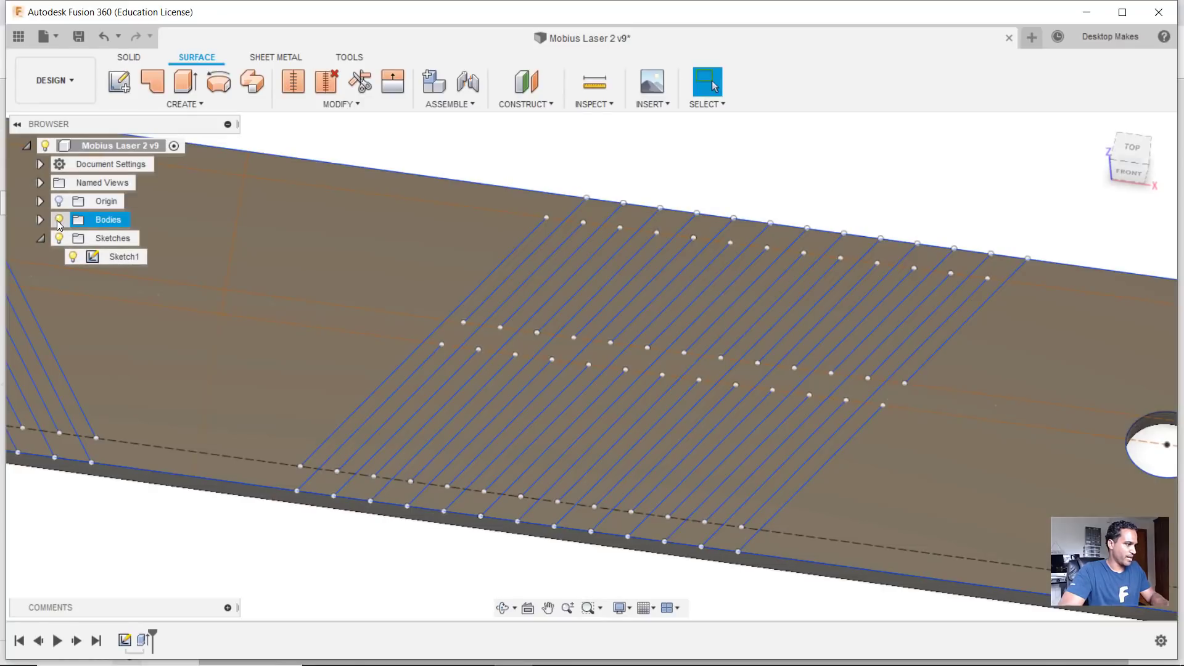
click(58, 220)
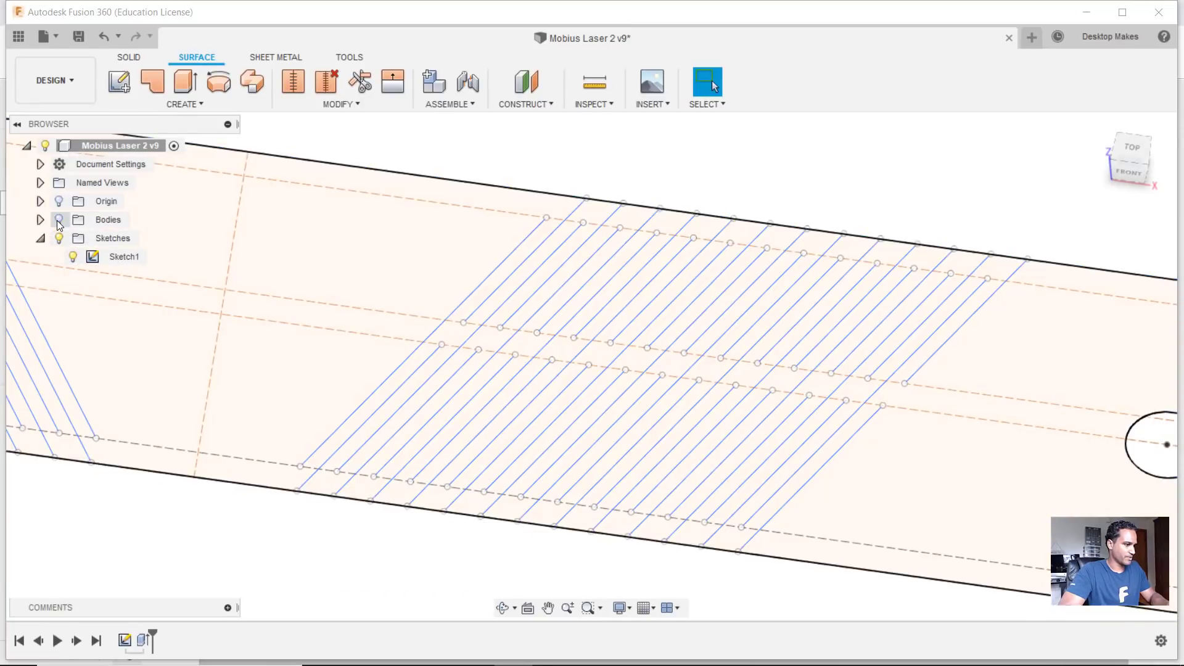
- Surface-extrude all slanted slit lines in the group nearest the two-tab end symmetrically by 5 mm as new bodies, with the strip shown again
click(512, 249)
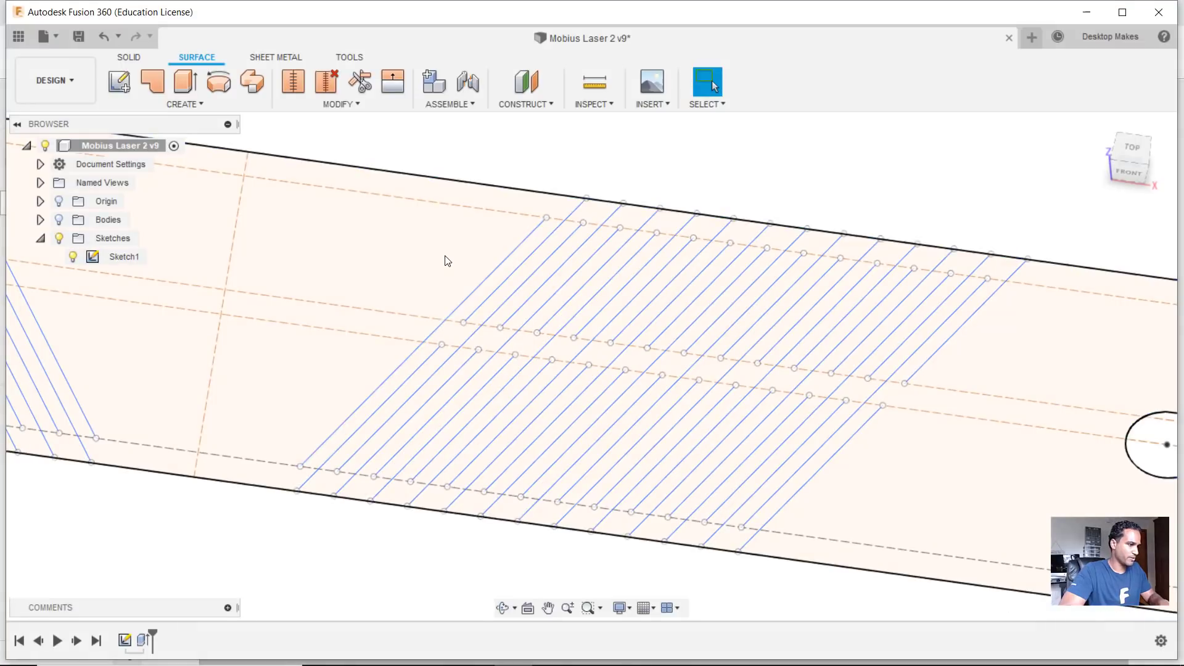
ctrl+click(498, 286)
ctrl+click(512, 296)
ctrl+click(525, 302)
ctrl+click(545, 307)
ctrl+click(561, 309)
ctrl+click(576, 312)
ctrl+click(595, 316)
ctrl+click(611, 320)
ctrl+click(630, 324)
ctrl+click(647, 328)
ctrl+click(663, 332)
ctrl+click(799, 361)
ctrl+click(837, 366)
ctrl+click(875, 411)
ctrl+click(795, 411)
ctrl+click(672, 406)
ctrl+click(598, 396)
ctrl+click(494, 375)
ctrl+click(423, 363)
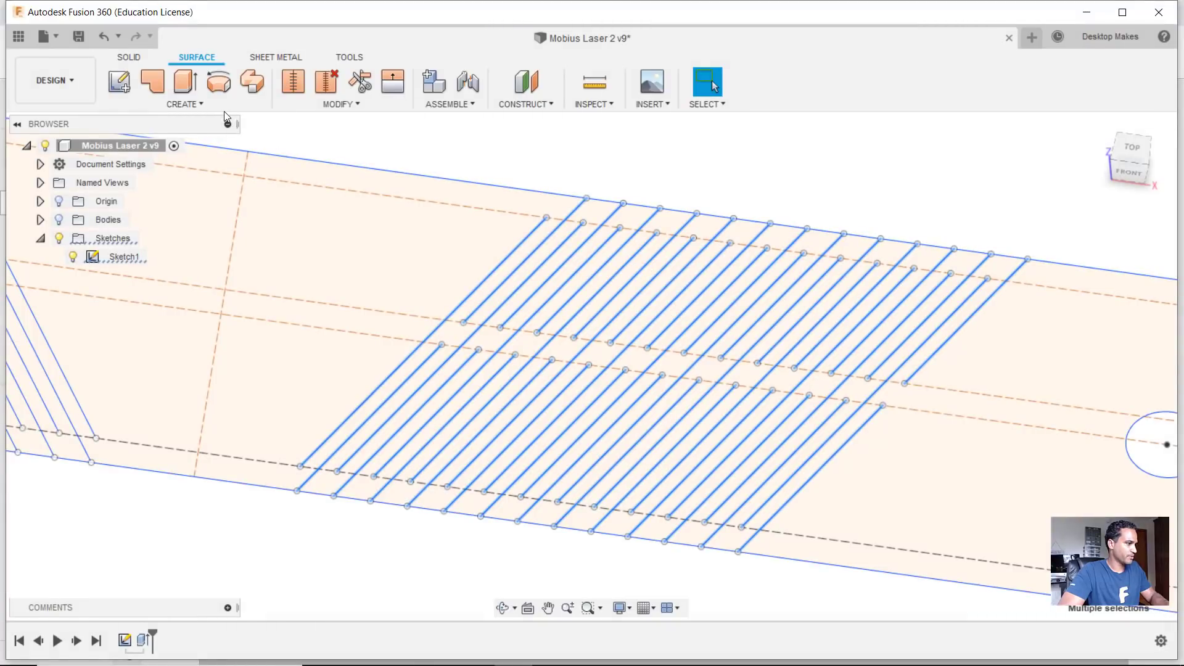
click(206, 102)
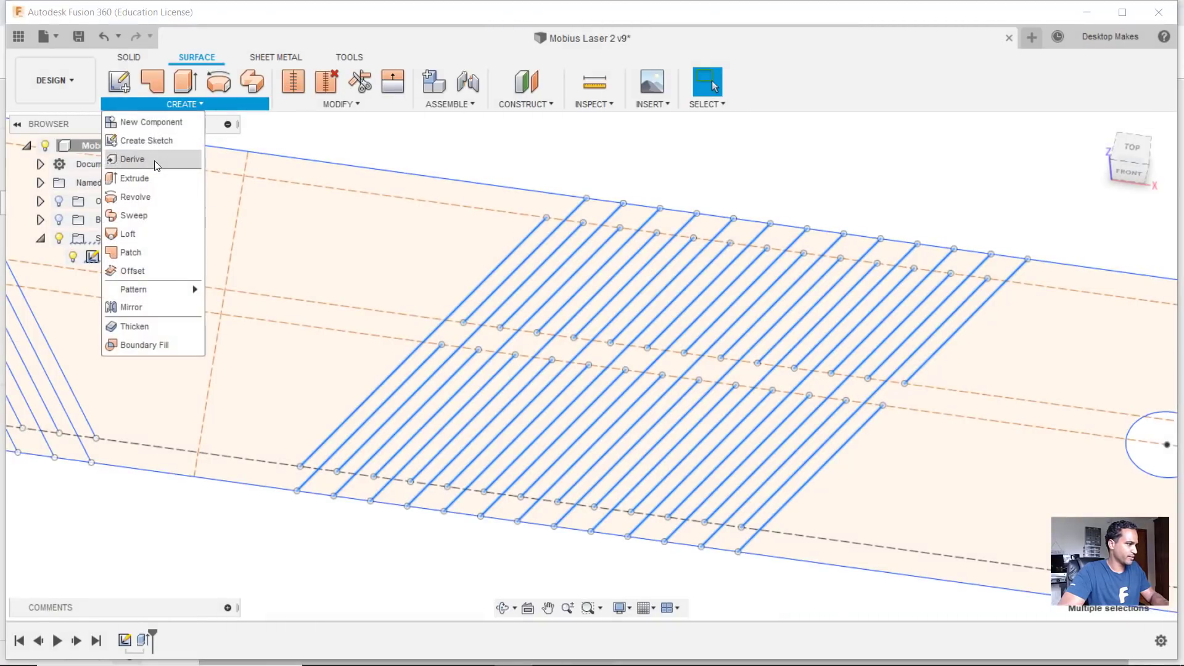
click(146, 179)
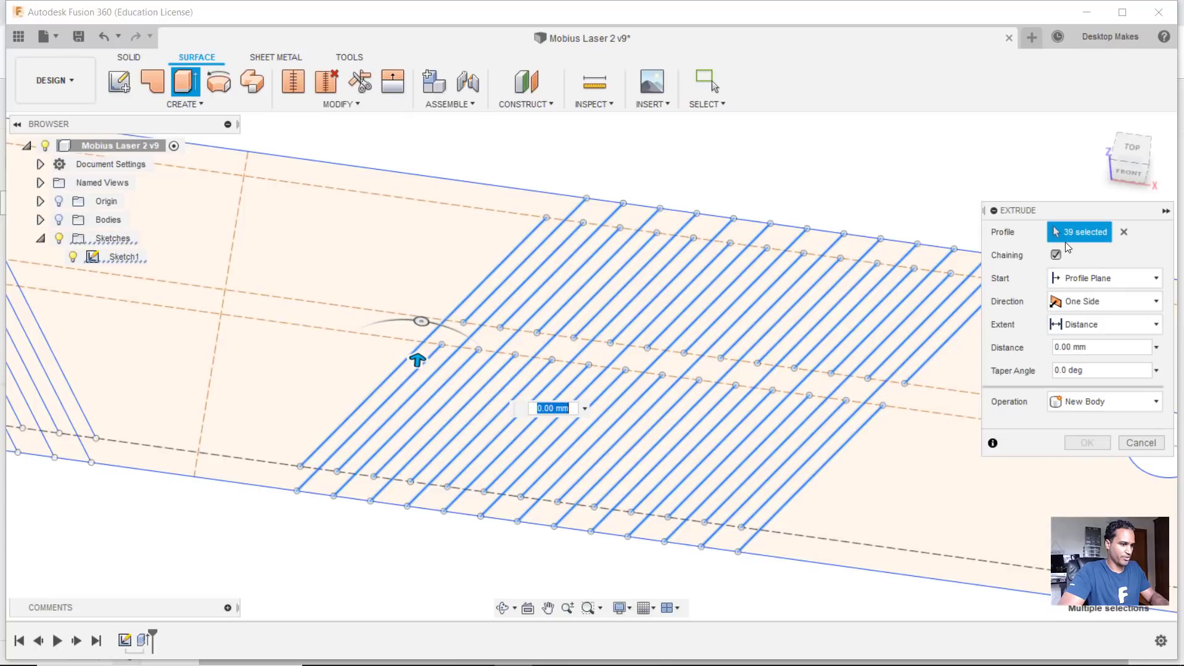
drag(1070, 210, 901, 143)
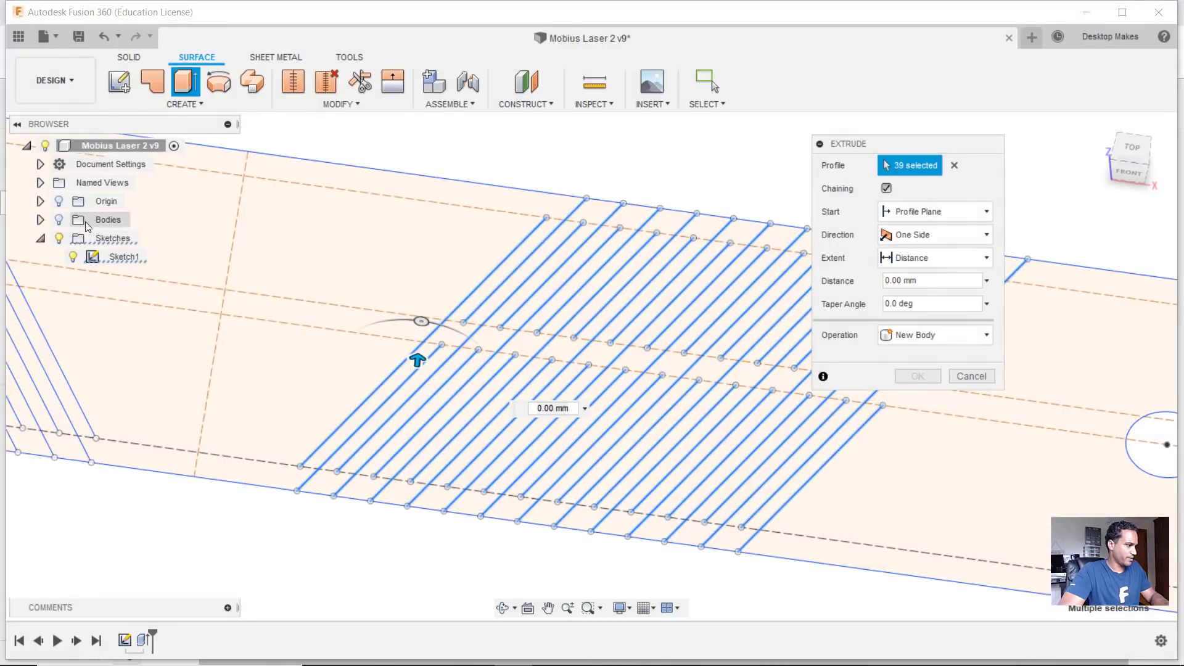
click(60, 220)
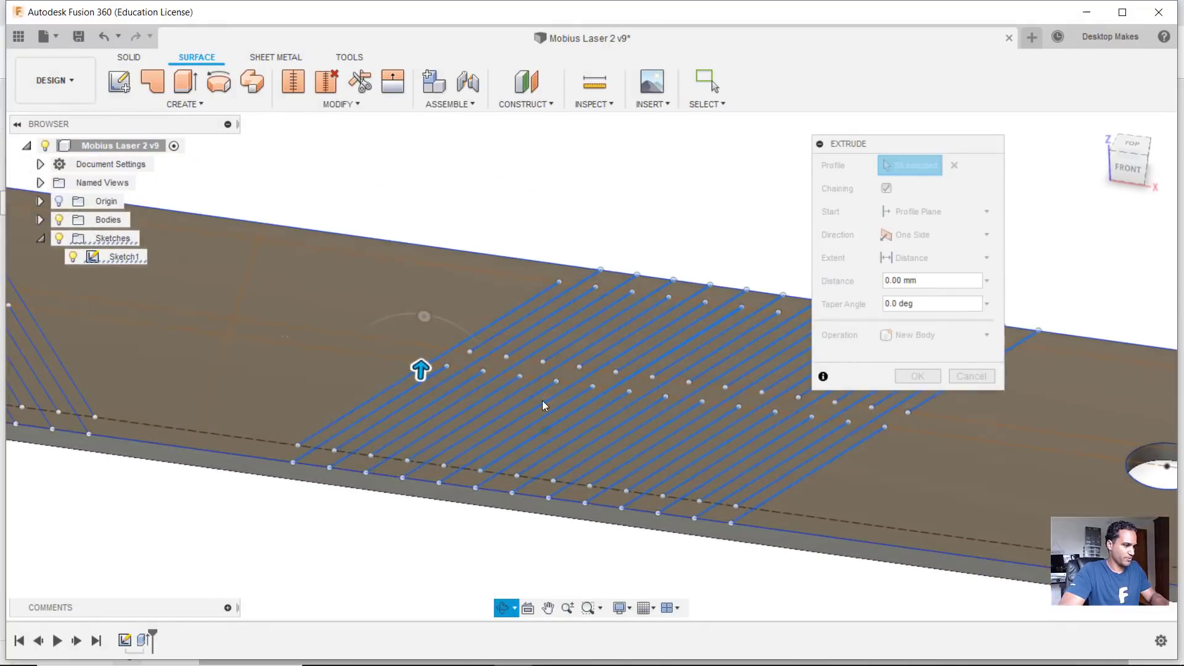
drag(425, 370, 425, 326)
shift+middle_drag(506, 425, 490, 336)
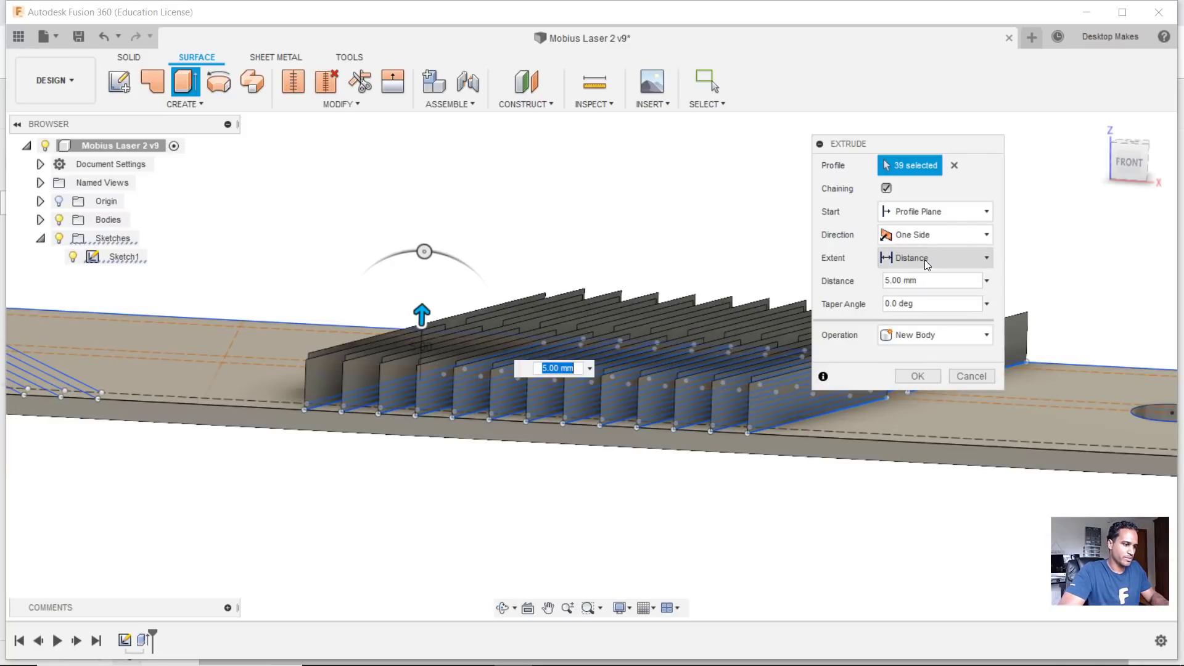
click(928, 238)
click(918, 295)
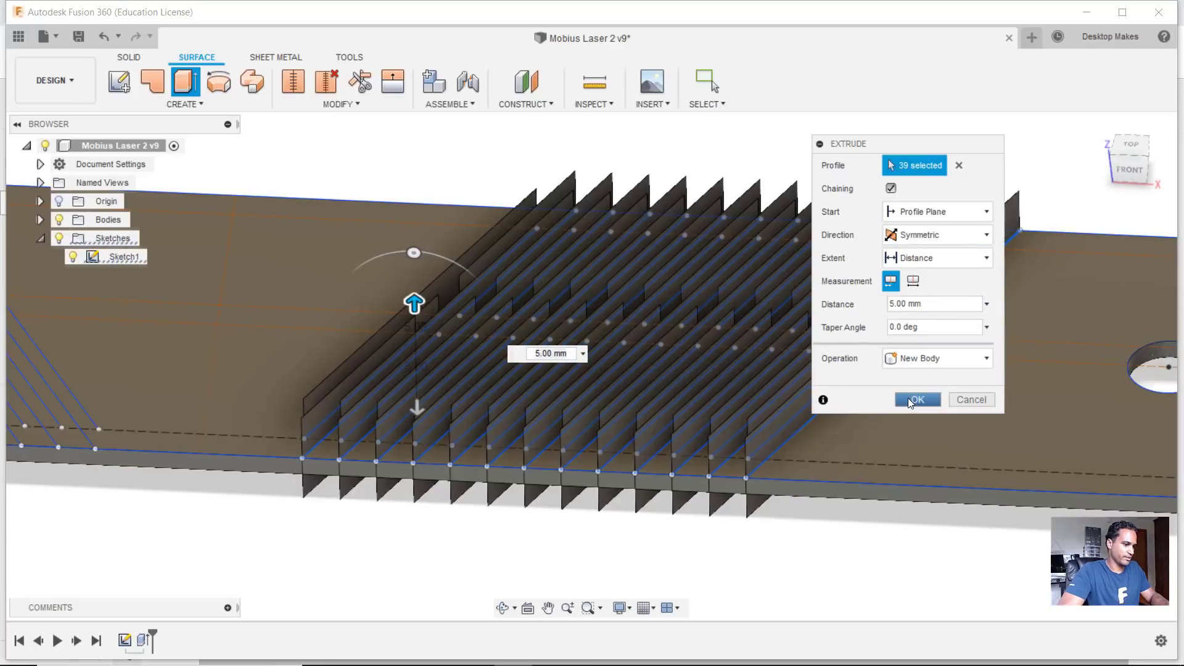
click(909, 400)
- Inspect from several angles how the extruded slit surfaces pass through the strip's thickness
click(81, 259)
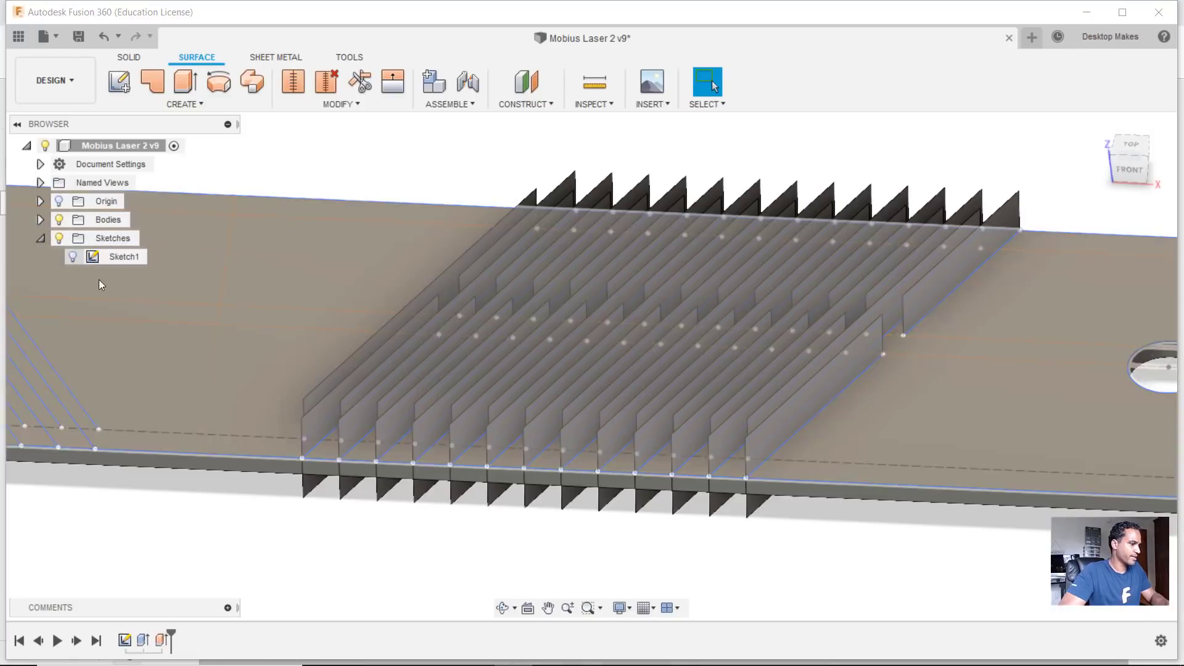
scroll(245, 416, down, 3)
mouse_move(531, 428)
shift+middle_down()
mouse_move(590, 471)
mouse_move(560, 341)
mouse_move(616, 354)
mouse_move(631, 386)
mouse_move(507, 468)
shift+middle_up()
scroll(545, 421, up, 4)
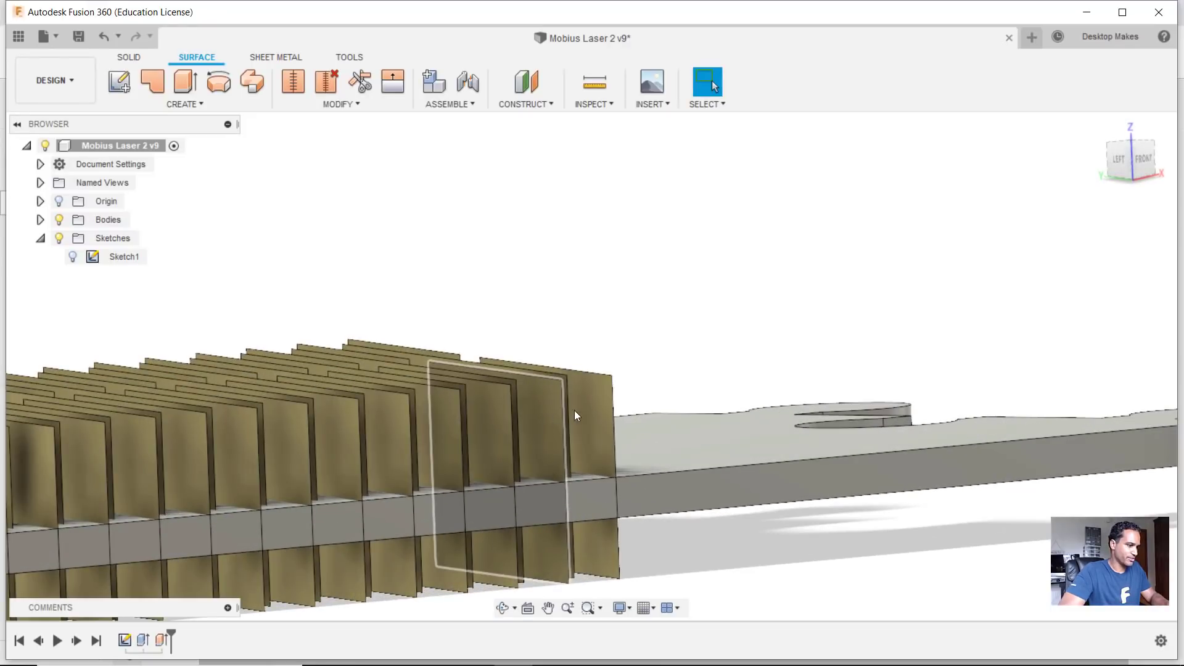
shift+middle_drag(590, 439, 571, 419)
scroll(571, 420, down, 1)
middle_drag(639, 377, 835, 414)
shift+middle_drag(486, 299, 503, 319)
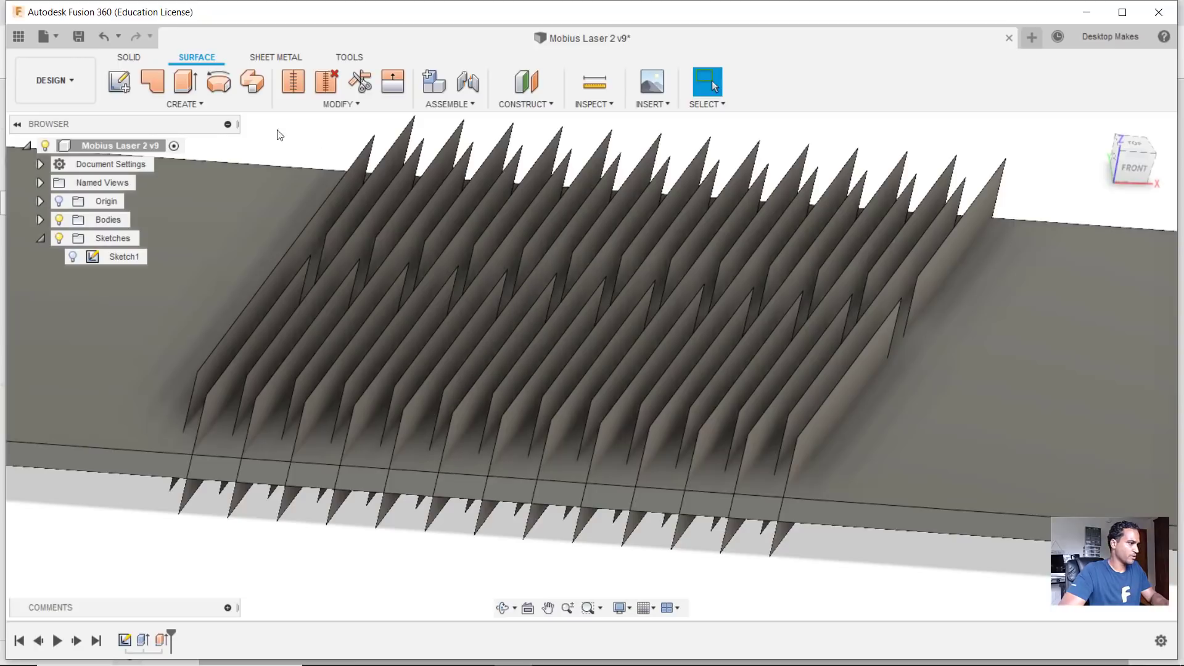
- Thicken all the extruded slit surfaces symmetrically by 0.25 mm as new bodies
click(198, 105)
click(132, 327)
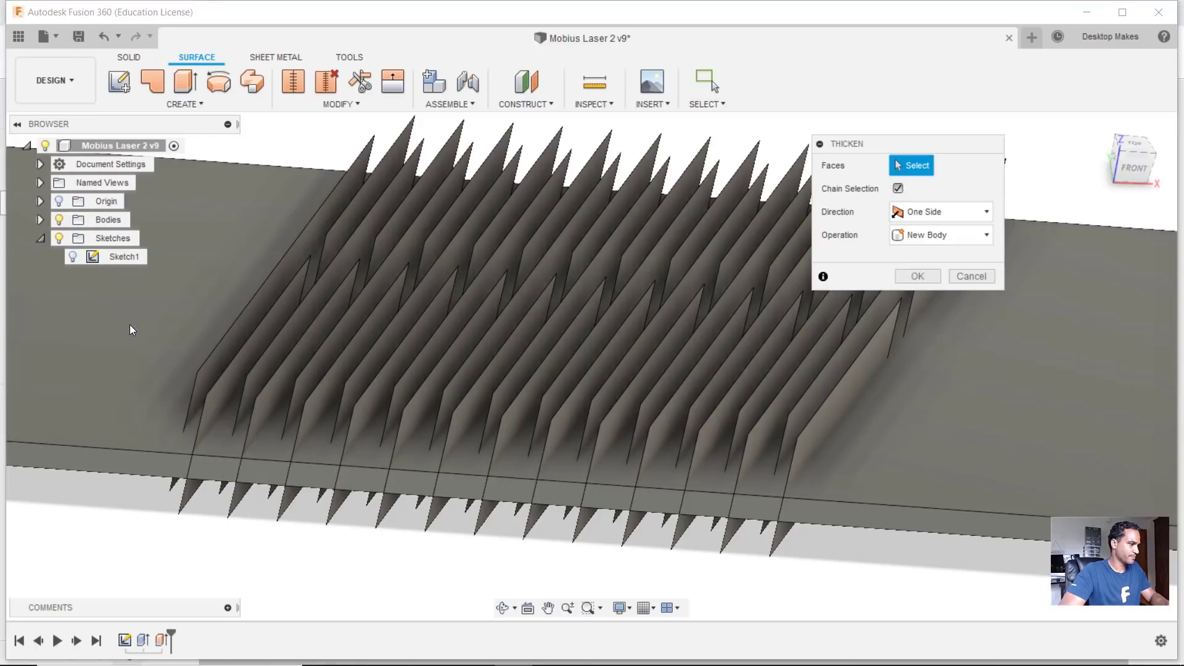
shift+middle_drag(277, 537, 287, 502)
shift+middle_drag(537, 448, 543, 447)
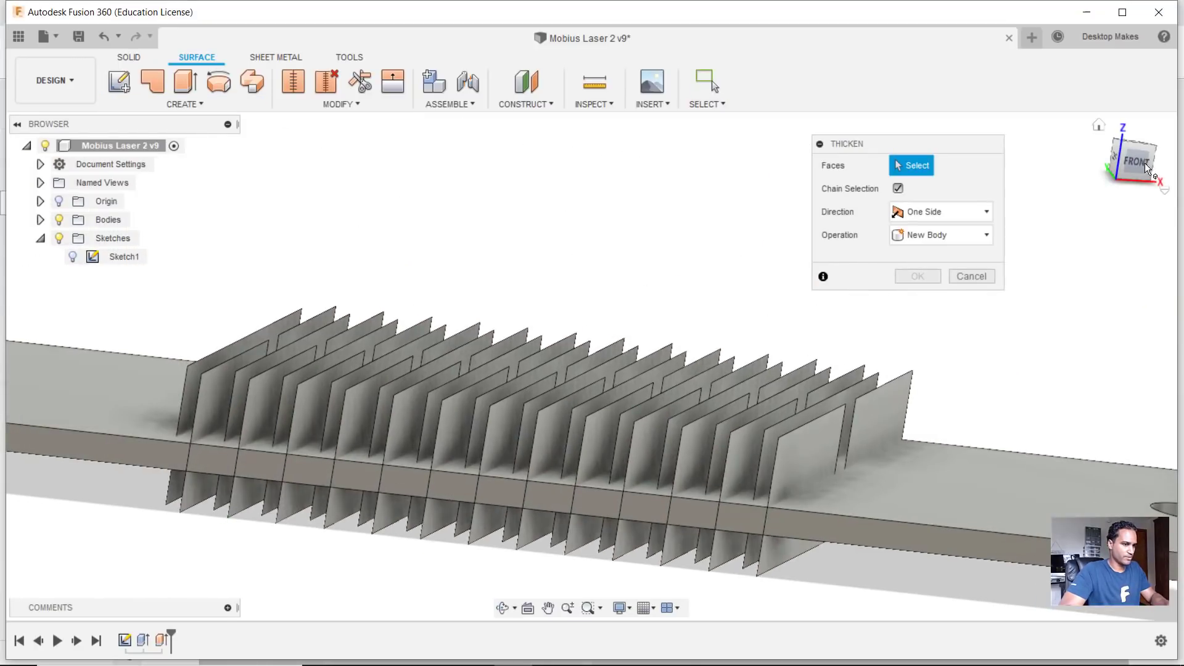
click(1143, 167)
middle_drag(391, 398, 529, 360)
middle_drag(533, 322, 466, 344)
drag(1139, 325, 116, 425)
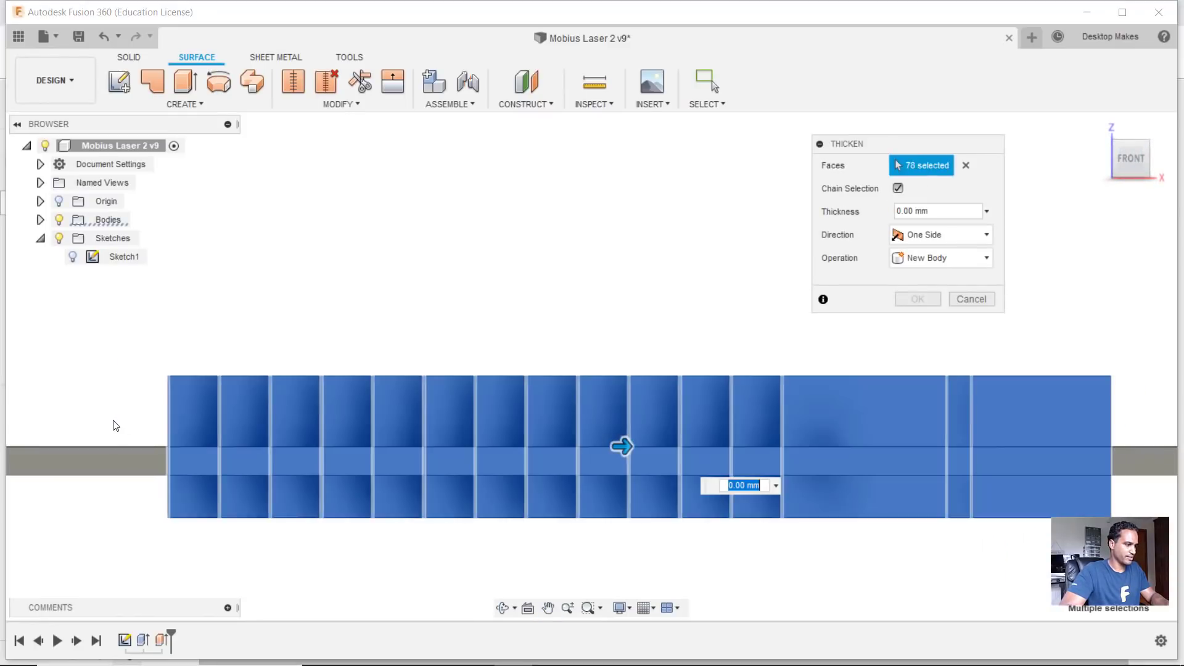
shift+middle_drag(676, 341, 619, 305)
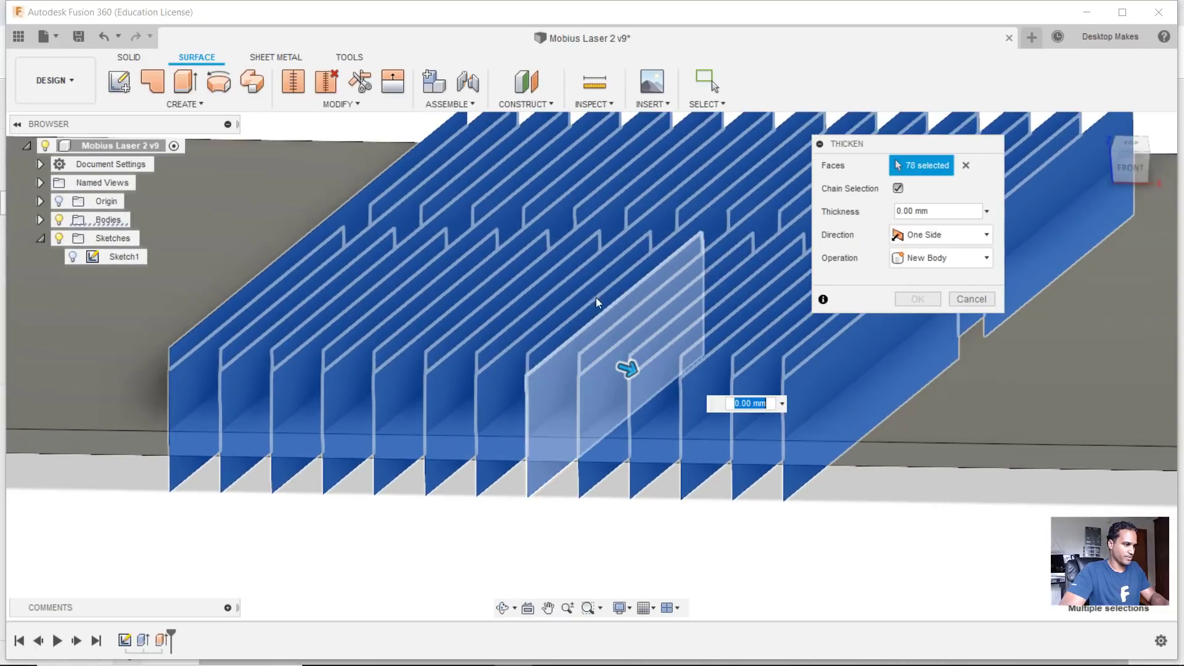
click(956, 209)
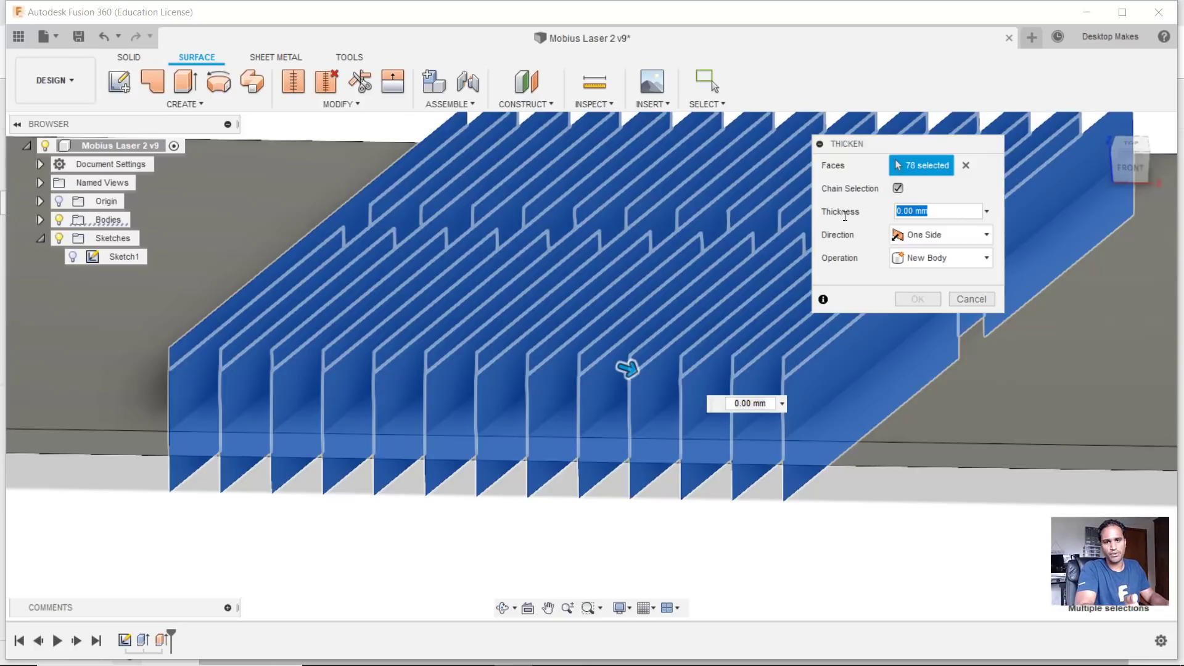
text(0.5)
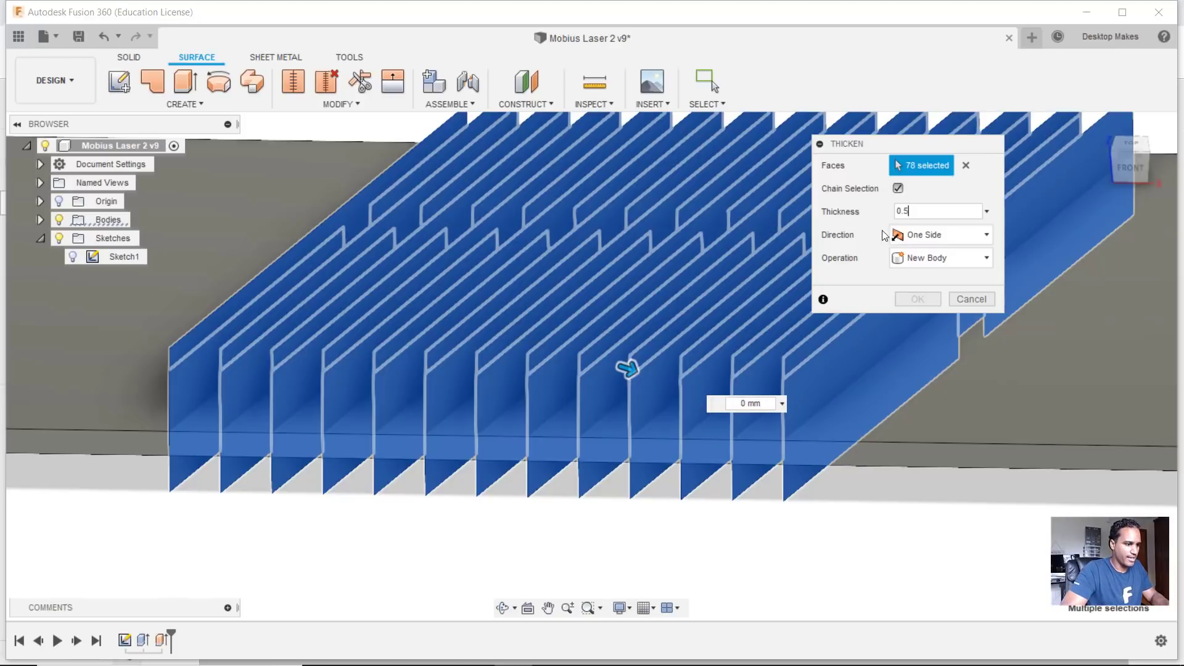
click(931, 238)
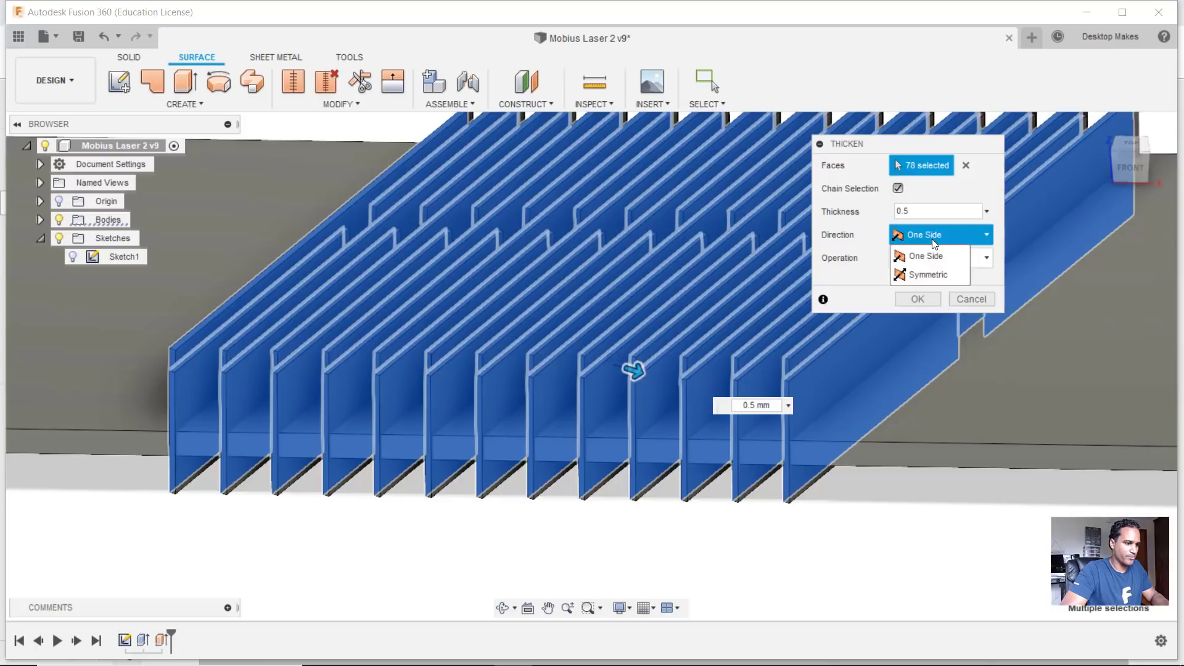
click(932, 252)
click(918, 239)
click(919, 275)
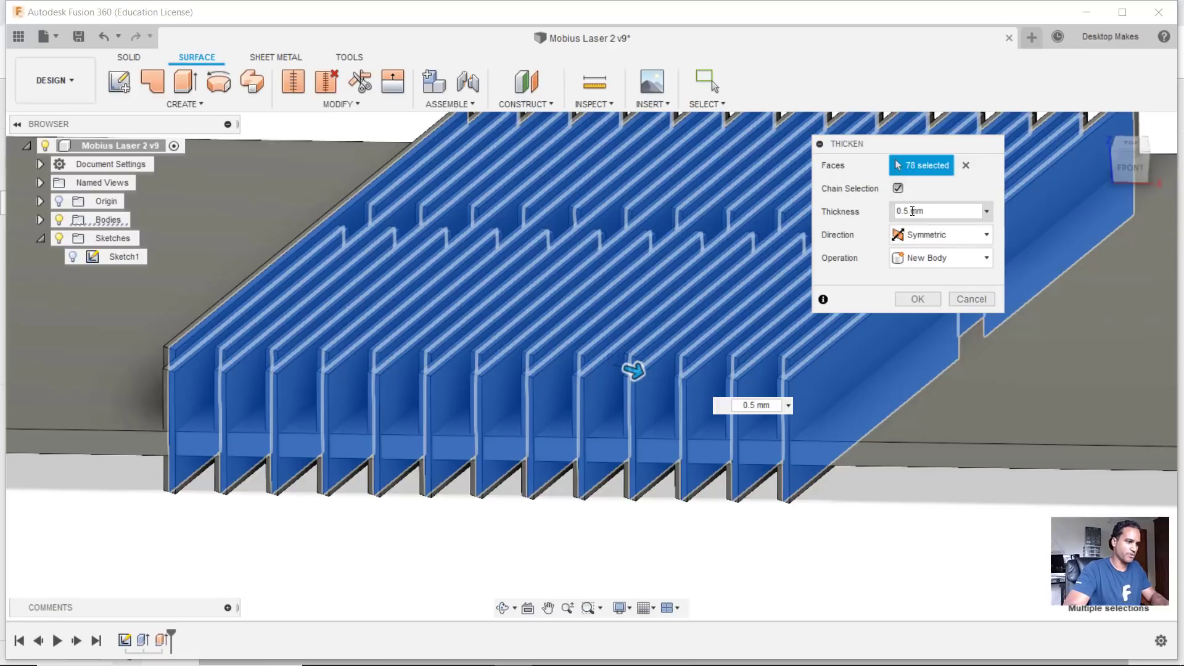
drag(945, 210, 838, 204)
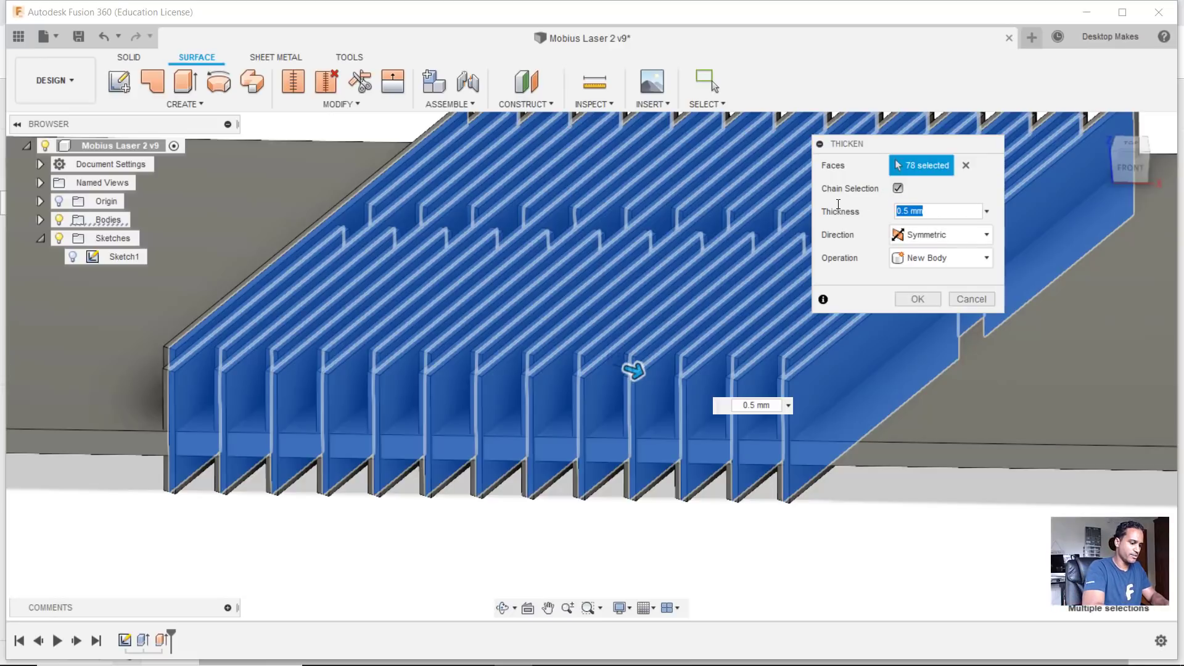
text(0)
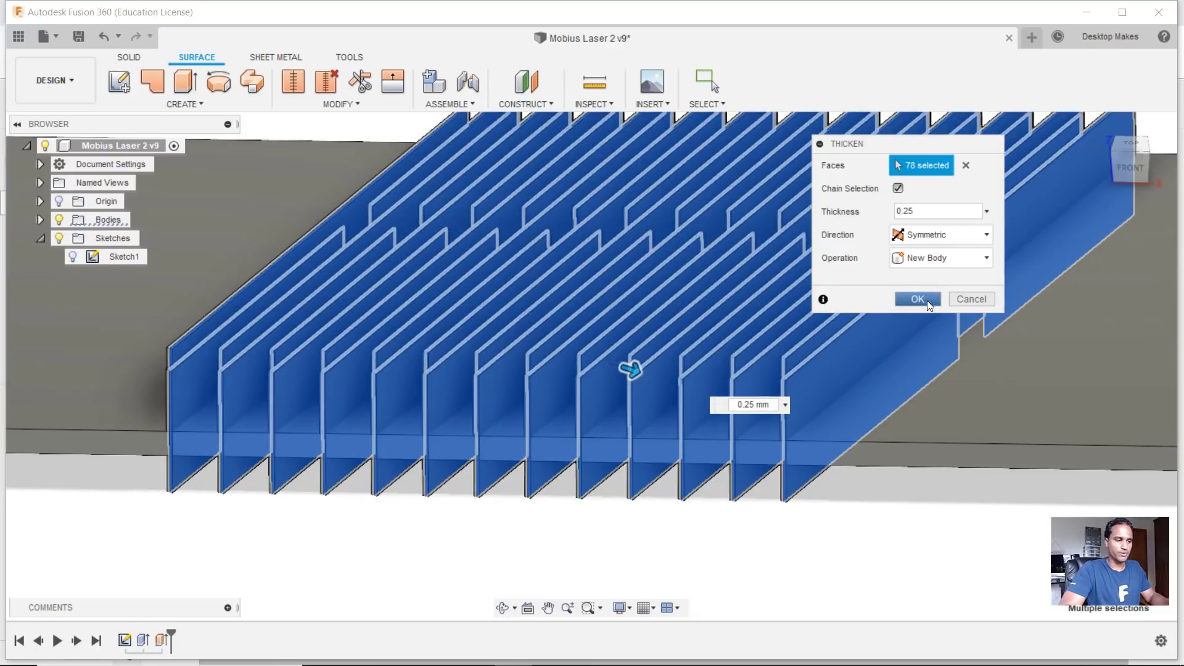
click(917, 299)
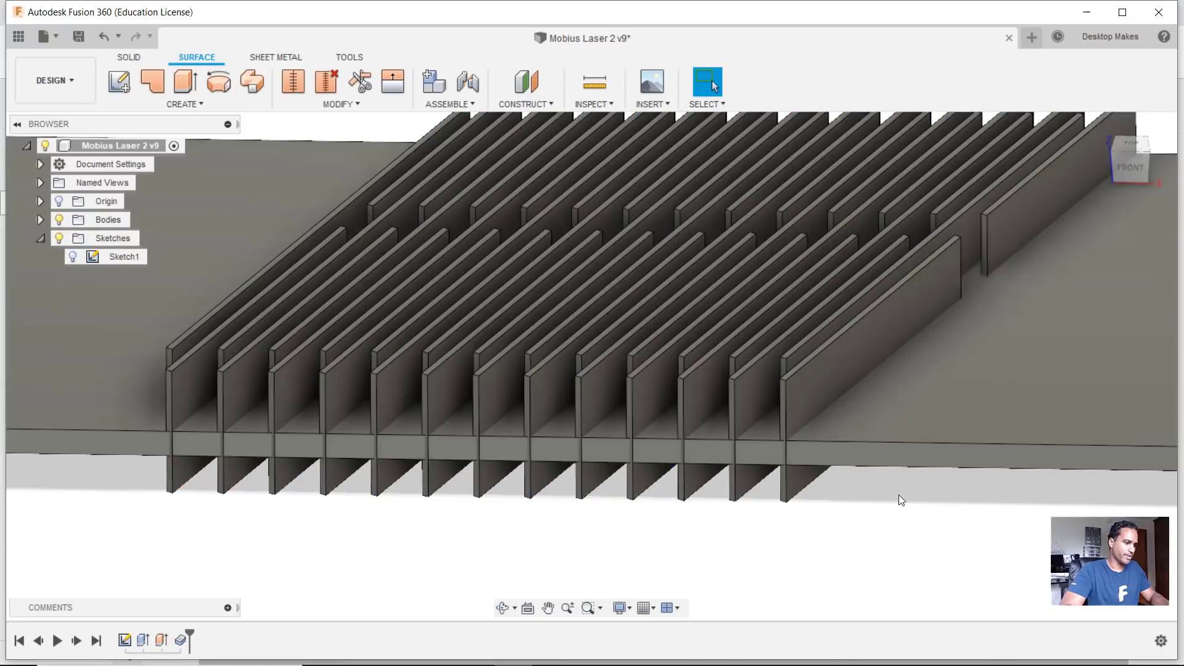
- Examine the thickened slit bodies from above and from the side where they pass through the strip
scroll(902, 513, down, 3)
shift+middle_drag(899, 509, 849, 438)
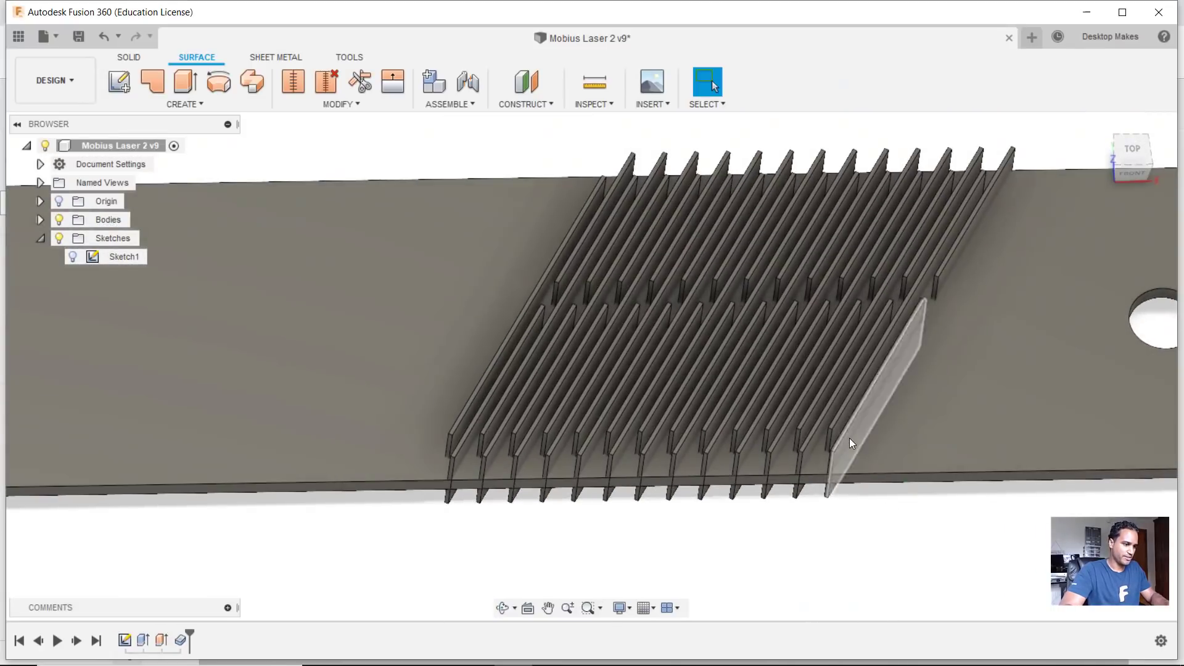
scroll(845, 439, up, 5)
scroll(798, 479, down, 5)
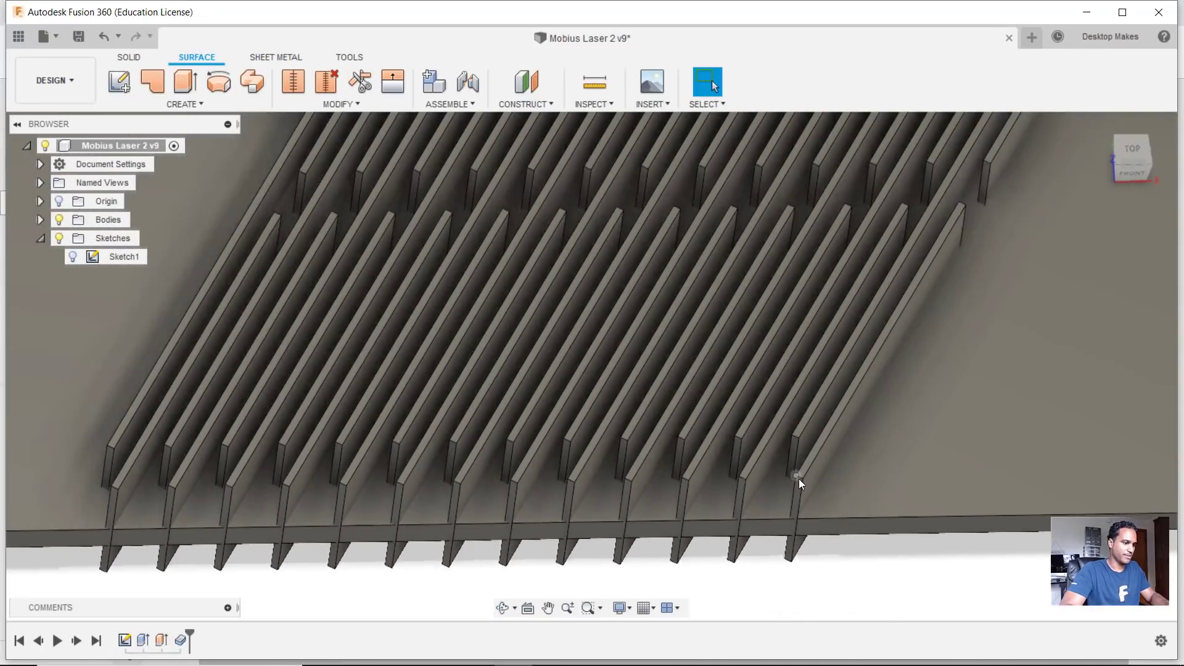
scroll(797, 479, down, 3)
shift+middle_drag(798, 479, 804, 403)
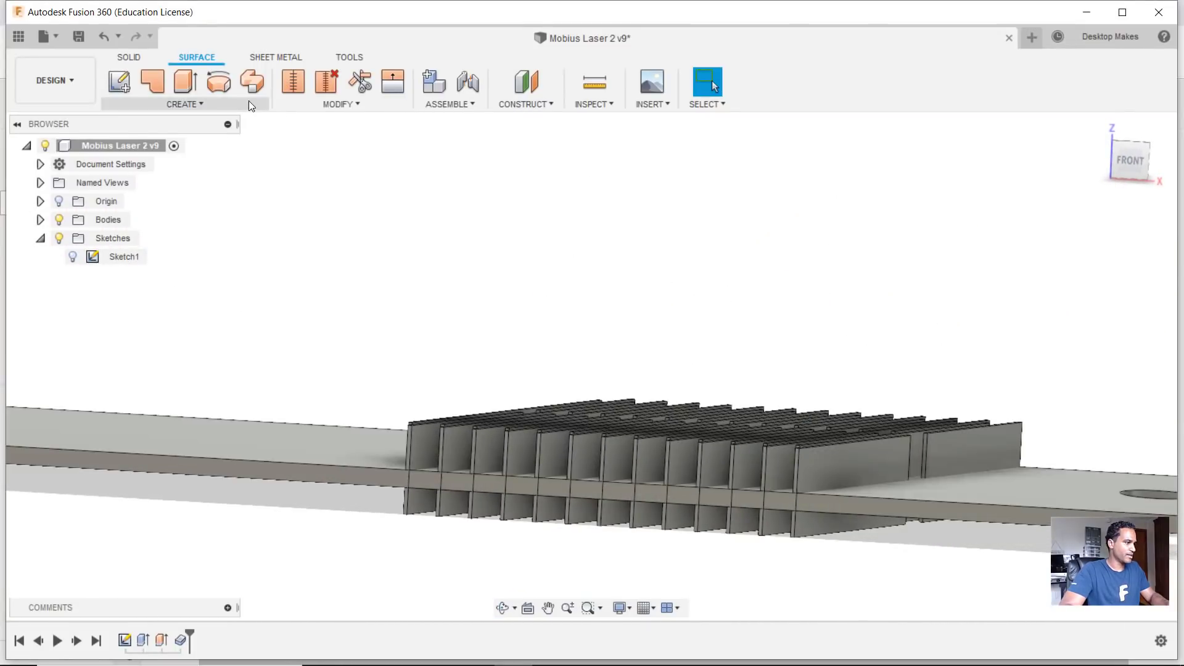
- Combine with the Cut operation, using the strip as target body and all thickened slit bodies as tools, without keeping the tools
click(120, 59)
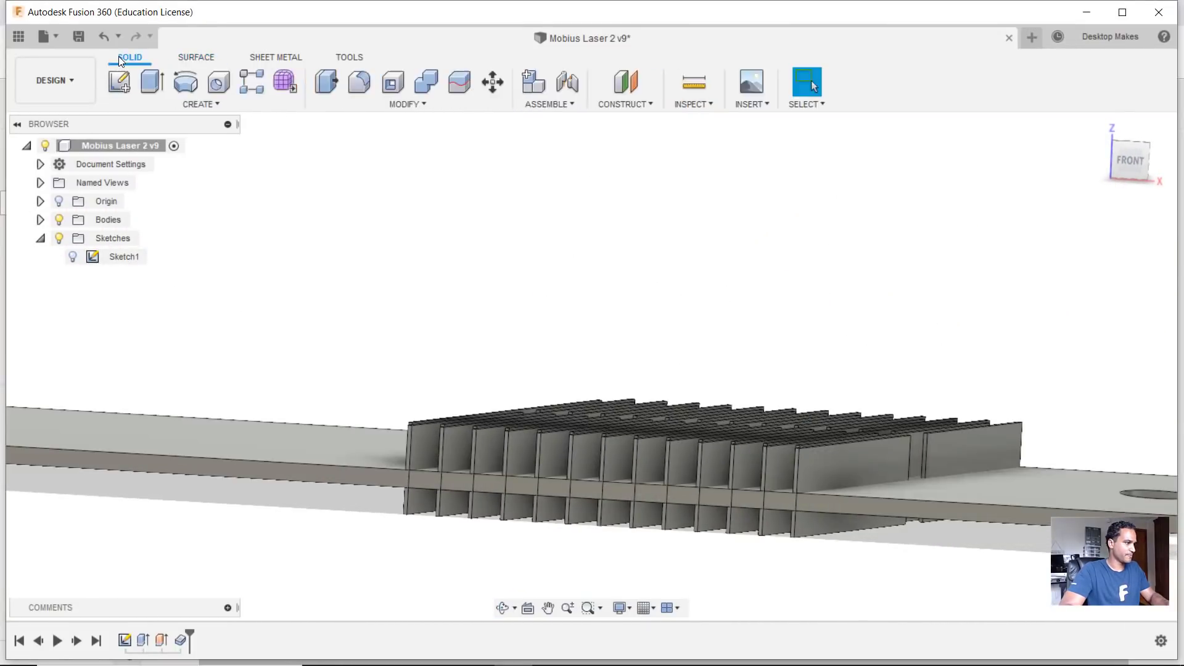
click(402, 103)
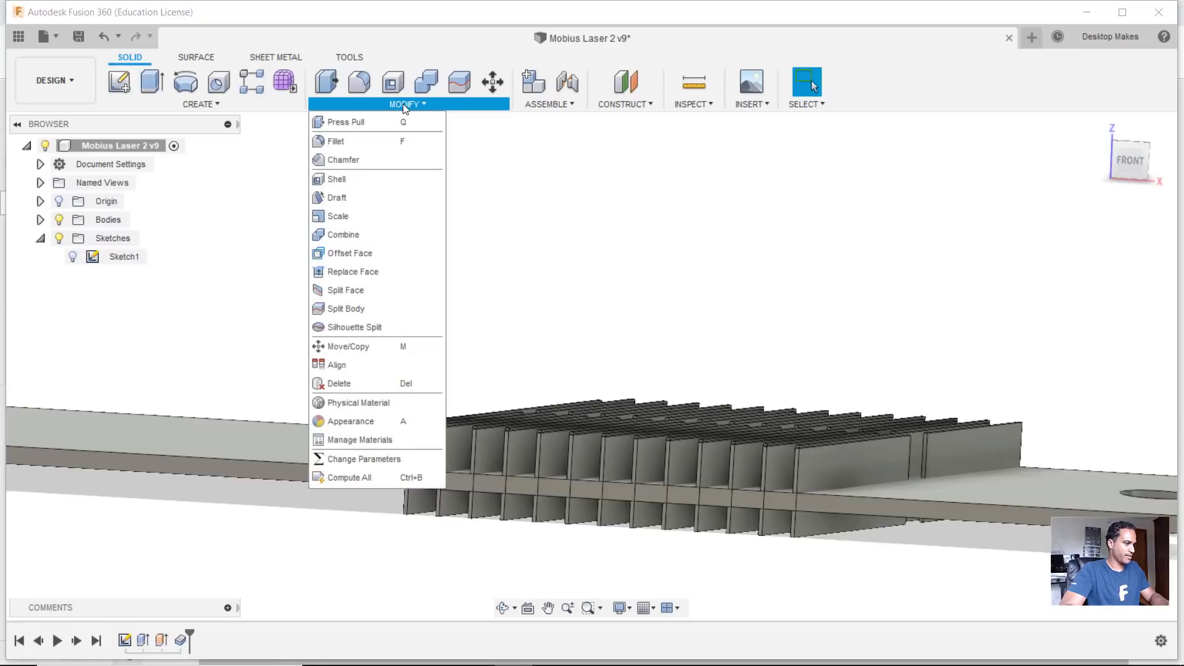
click(342, 234)
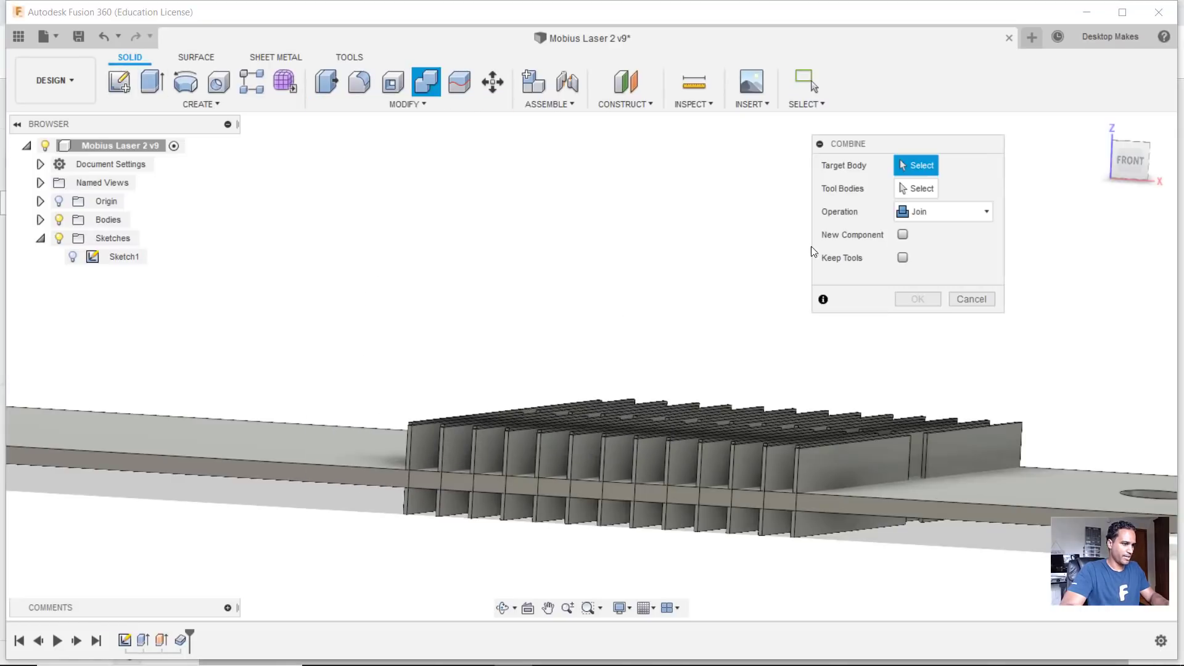
click(277, 459)
shift+middle_drag(283, 401, 363, 387)
scroll(415, 425, up, 4)
middle_drag(942, 525, 970, 472)
shift+middle_drag(969, 472, 1034, 291)
click(1134, 162)
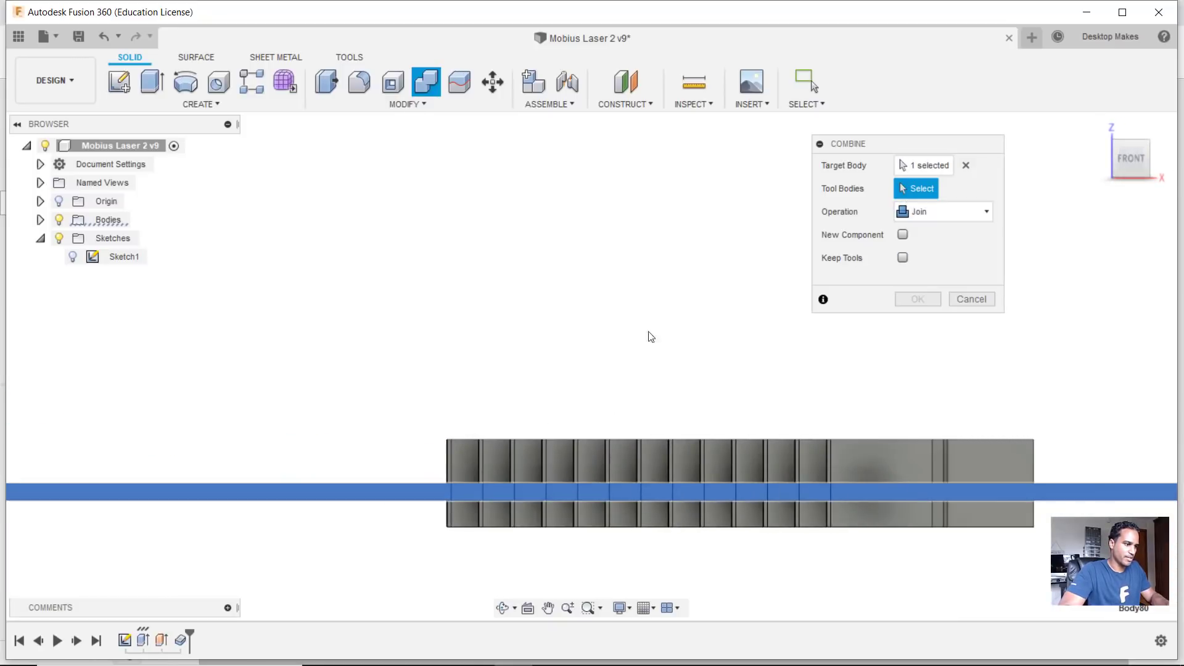
drag(1042, 392, 396, 472)
click(901, 220)
click(930, 250)
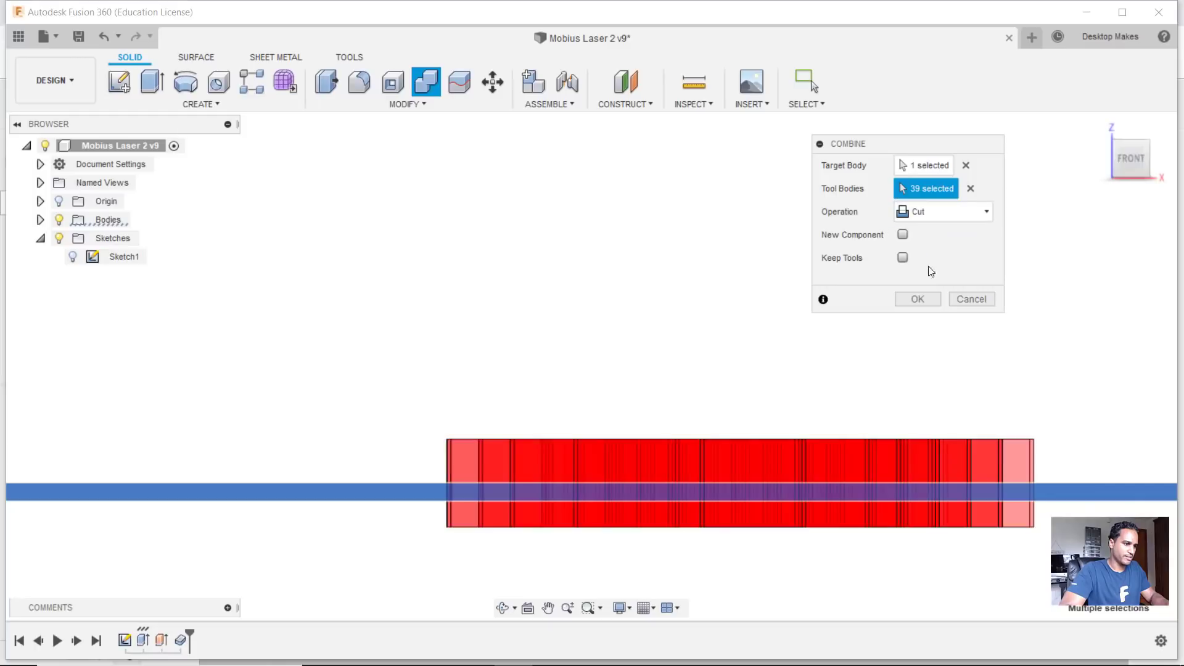
click(917, 299)
- Inspect the cut slits up close, especially the ends that open through the strip's long edge
shift+middle_drag(700, 362, 709, 489)
scroll(781, 409, up, 5)
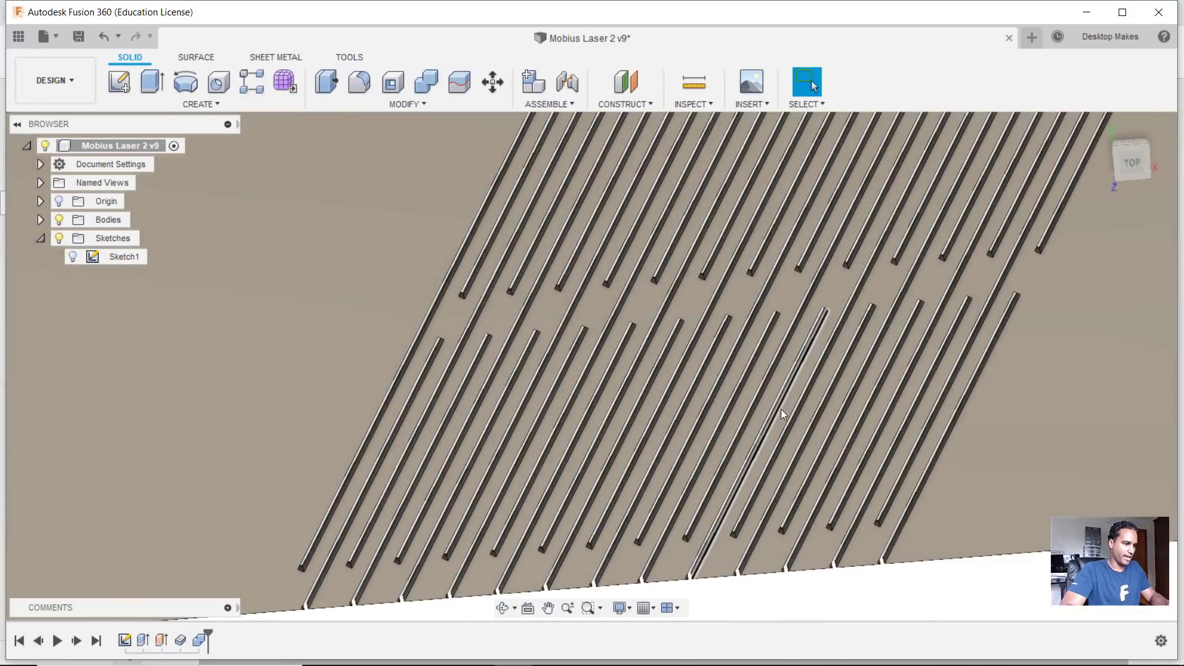
shift+middle_drag(784, 377, 794, 307)
scroll(524, 209, up, 6)
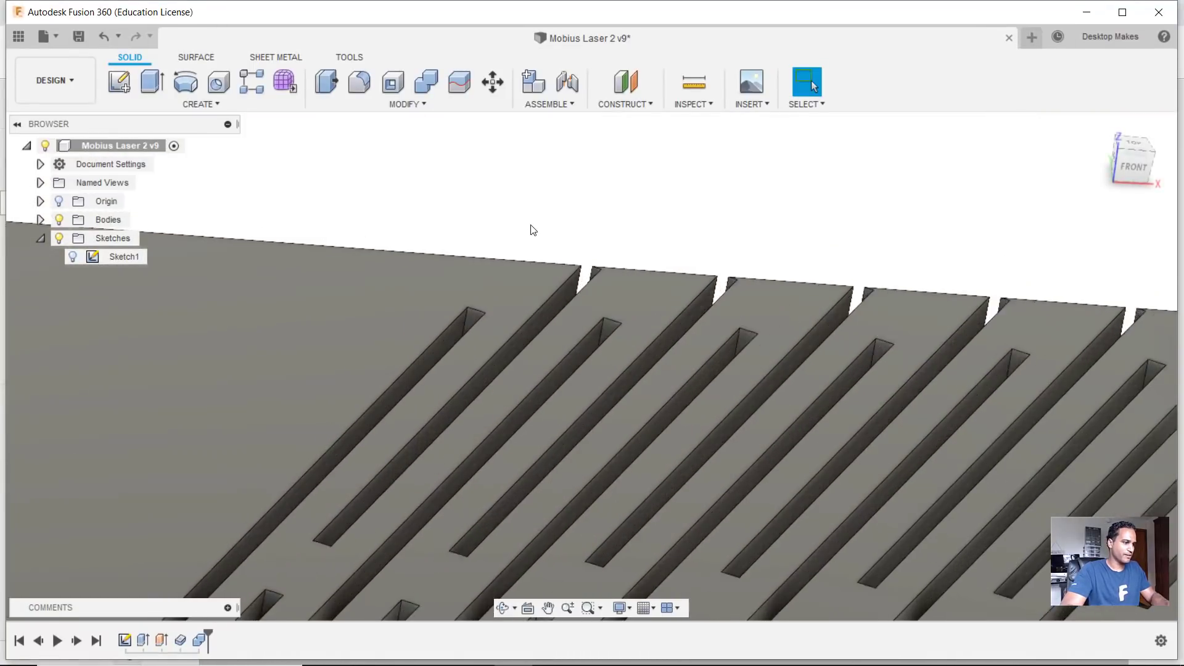
shift+middle_drag(537, 242, 682, 329)
scroll(681, 329, up, 3)
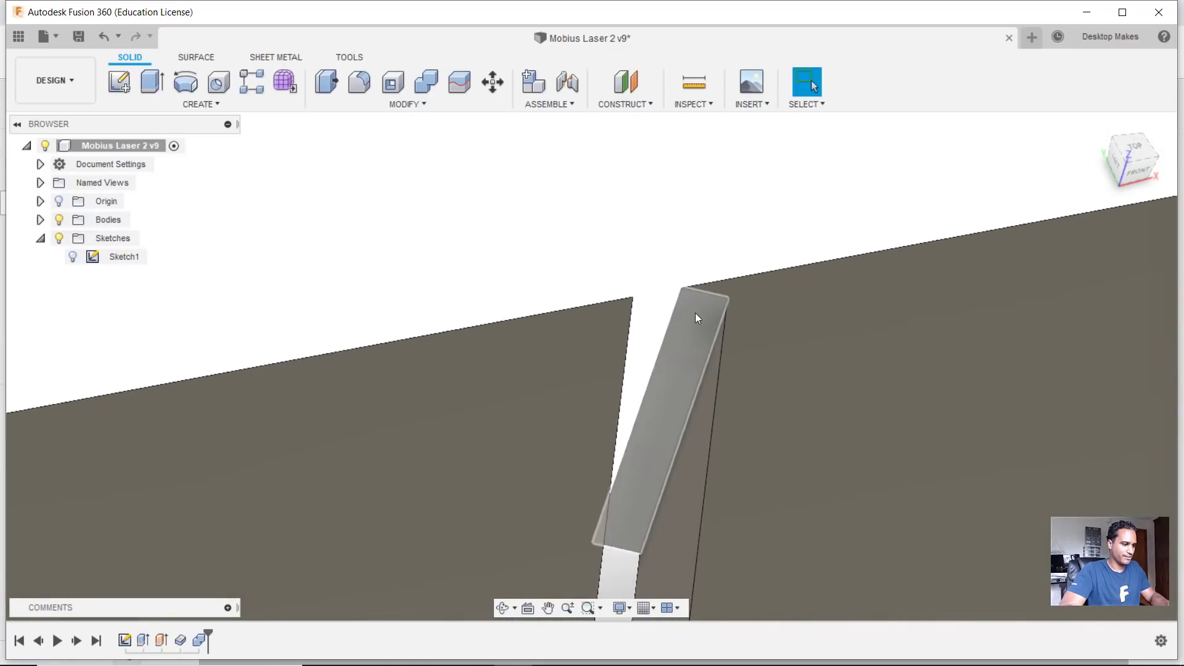
scroll(700, 316, up, 2)
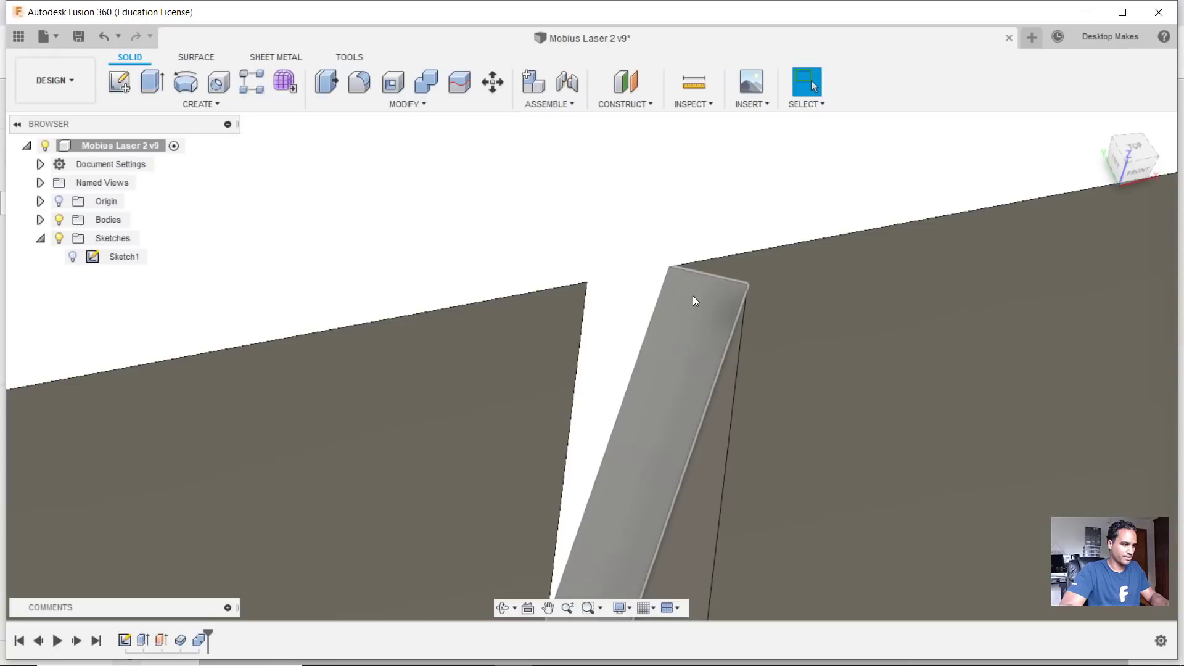
scroll(692, 324, down, 2)
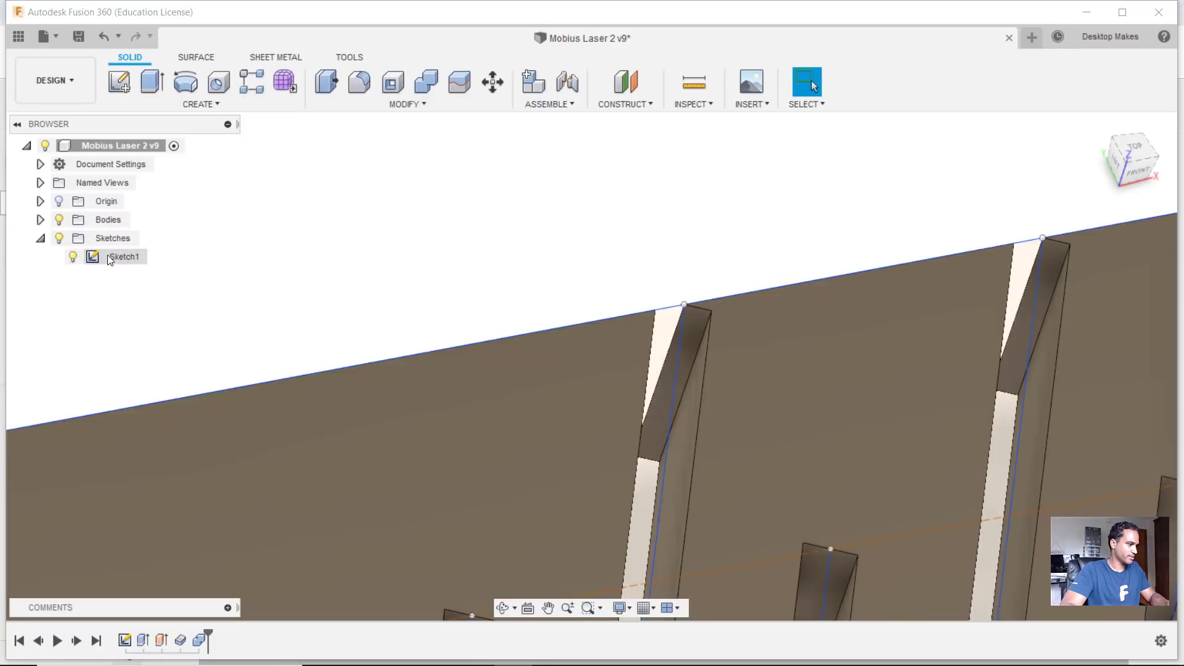
- Show and open Sketch1 to compare its slit line endpoints with the slit ends at the strip's edge, and hide the sketches again
click(116, 256)
double_click(116, 256)
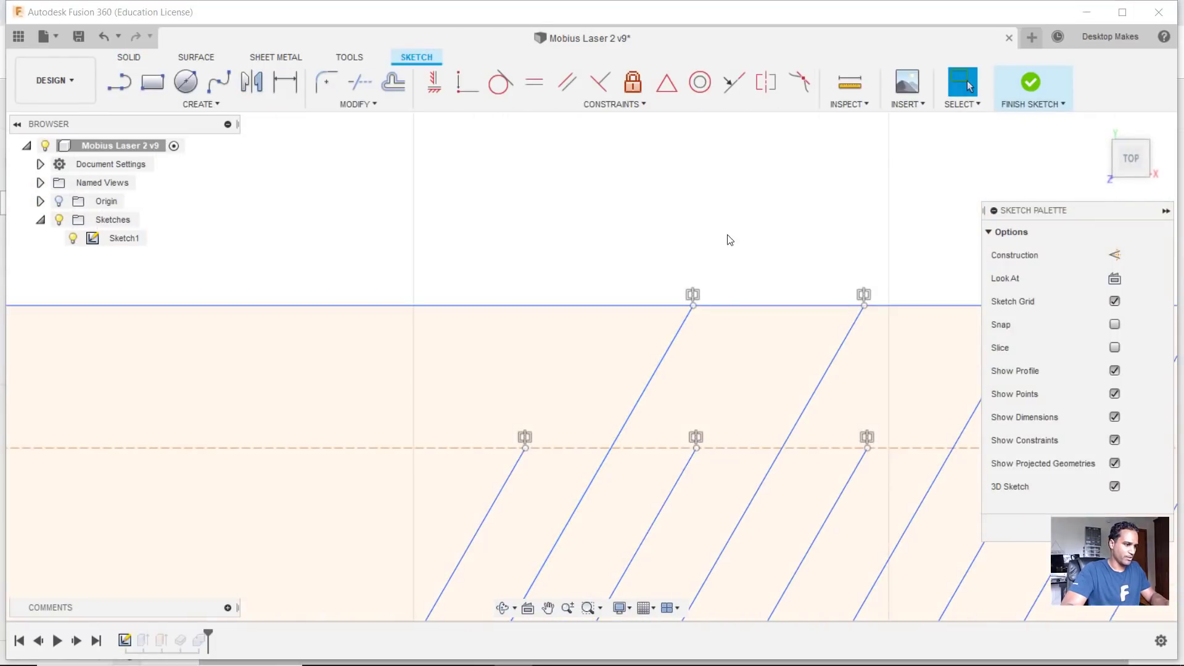
scroll(712, 286, down, 3)
scroll(711, 285, up, 4)
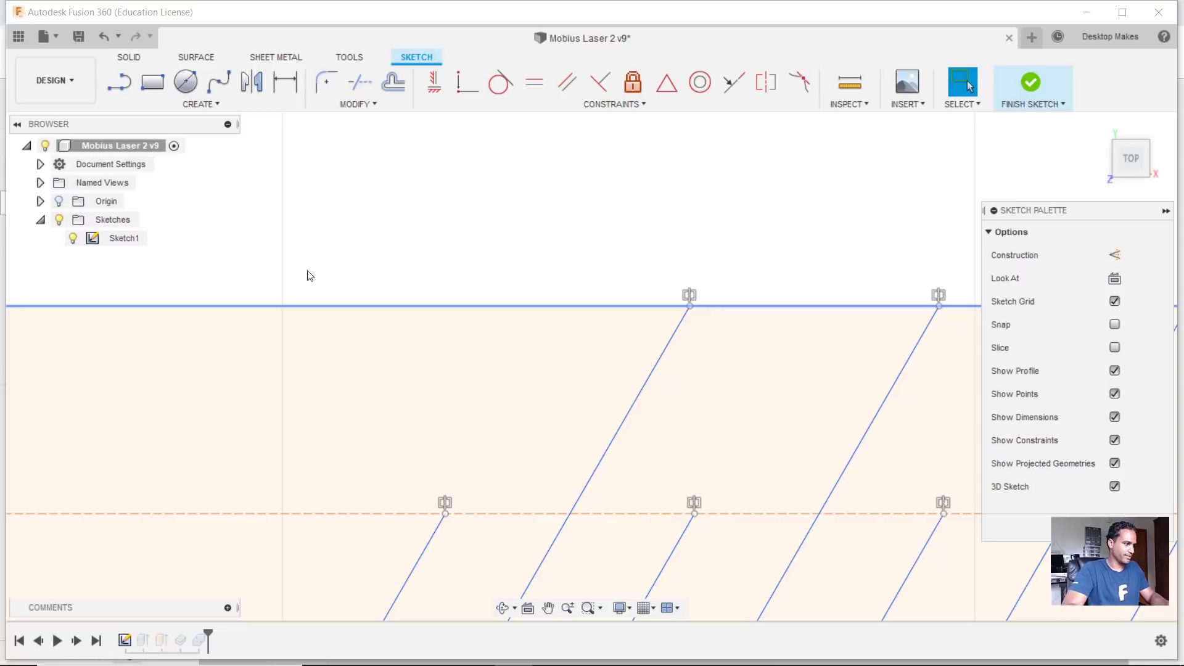
click(1039, 90)
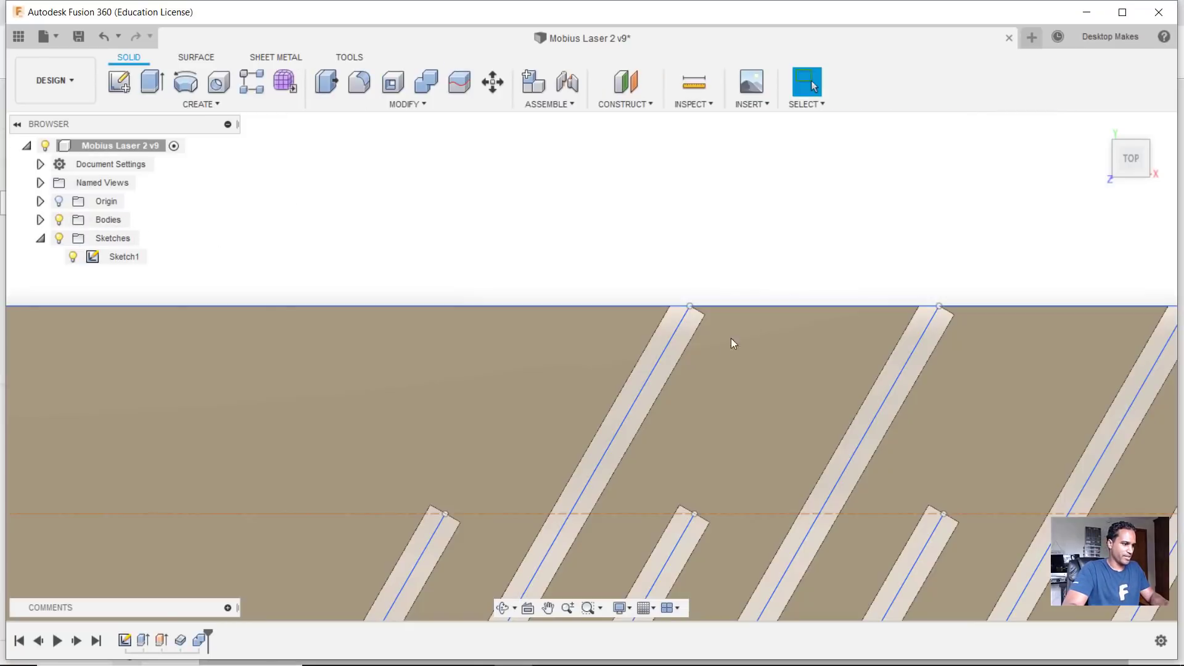
shift+middle_drag(650, 371, 686, 323)
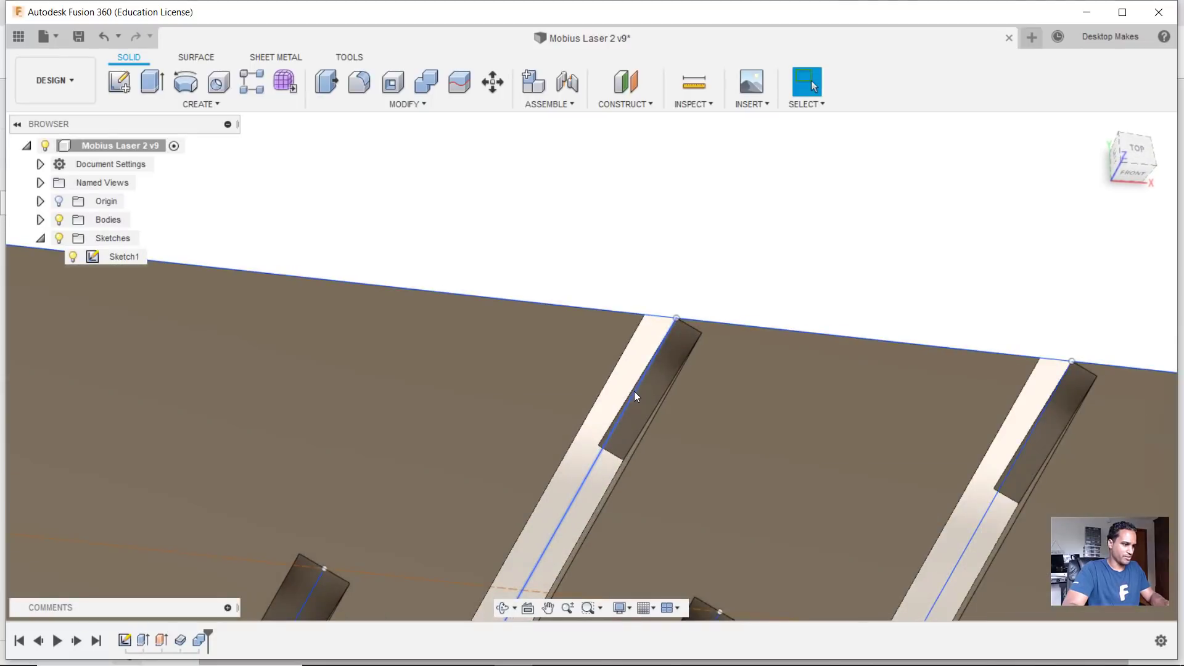
scroll(639, 383, up, 3)
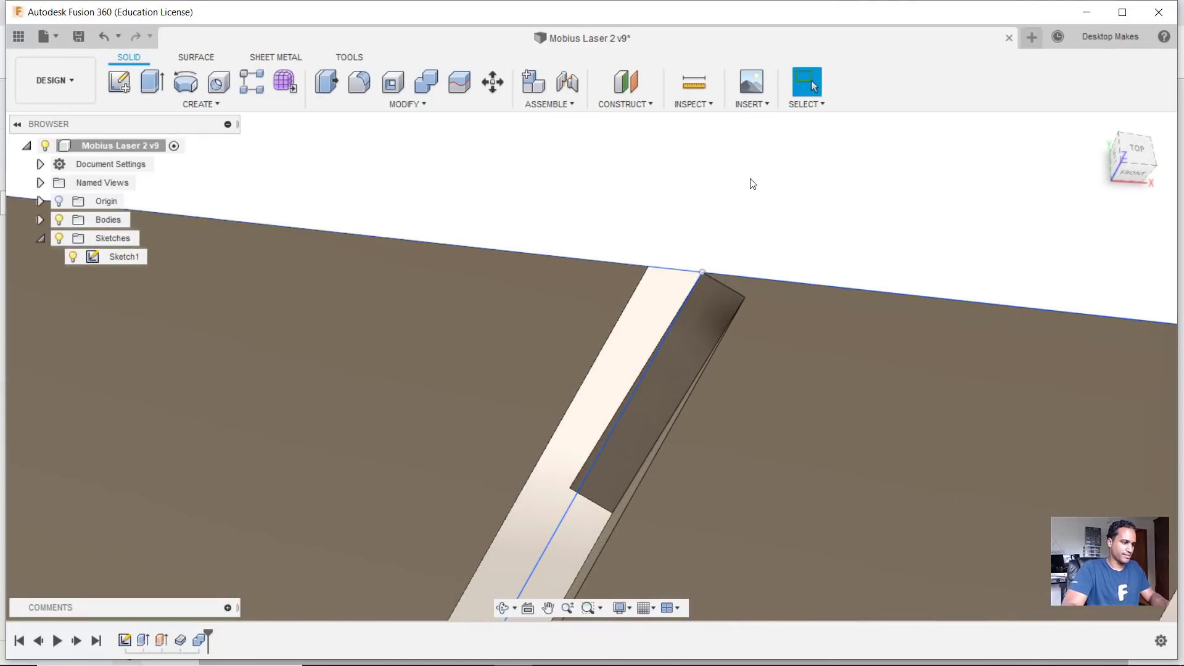
shift+middle_drag(753, 180, 749, 198)
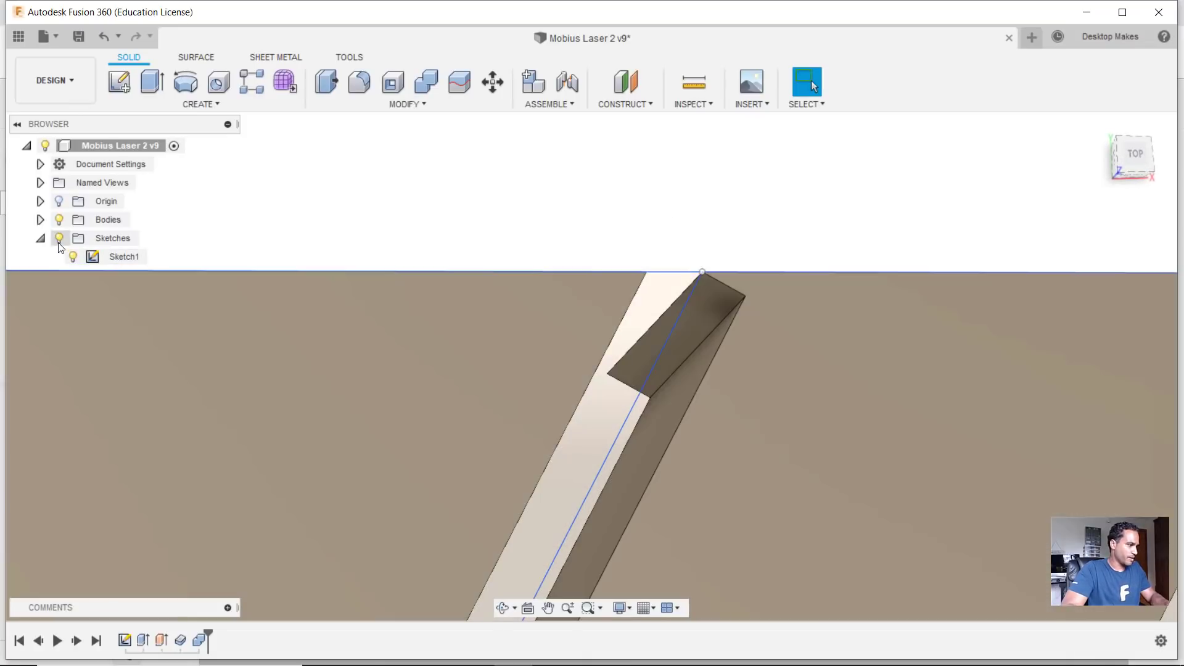
click(59, 238)
- Try to remove the leftover end of the first edge slit by extruding its end face 0.20 mm into the strip as a cut
click(702, 315)
key(e)
drag(692, 322, 723, 286)
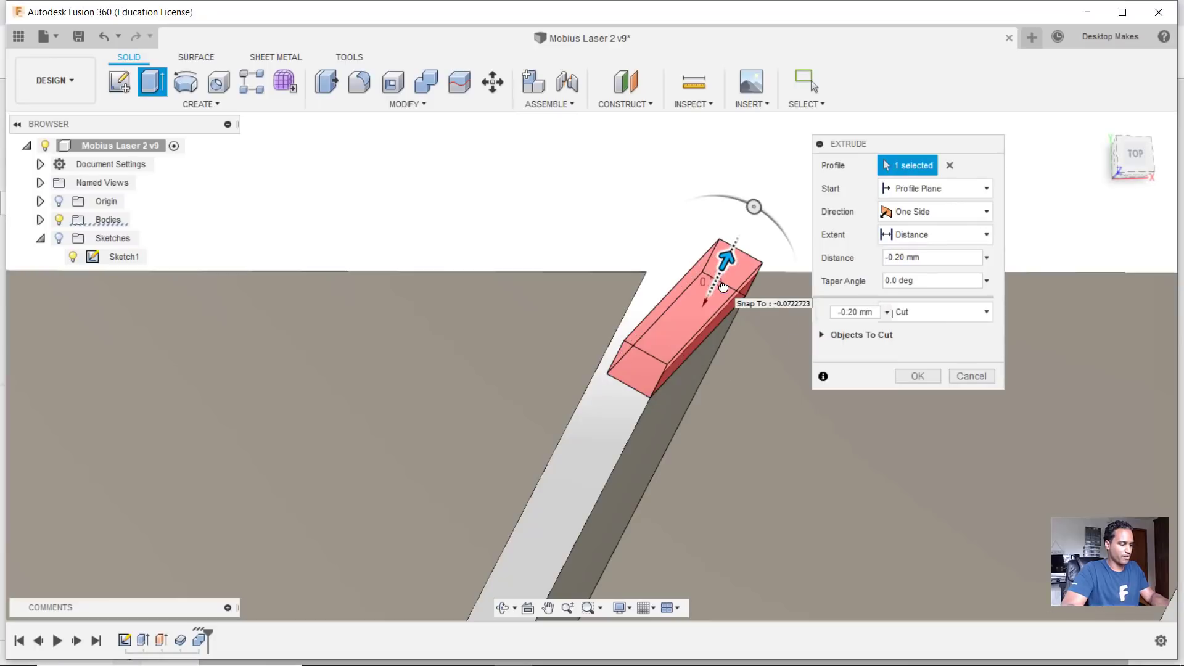
key(Return)
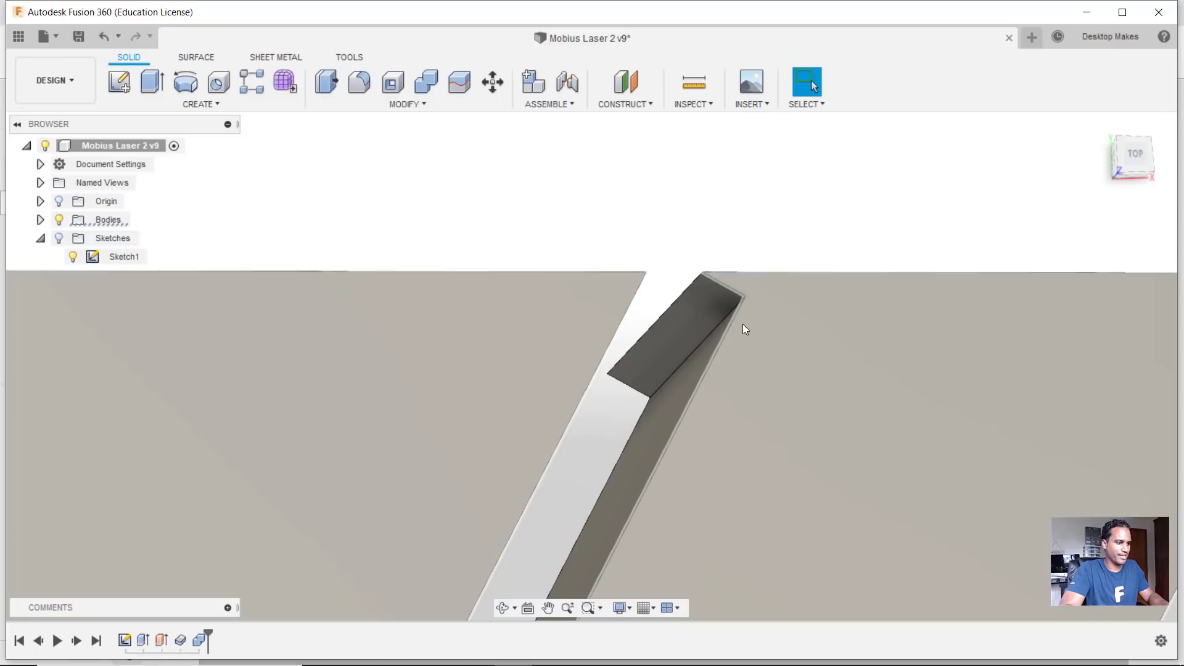
- Delete the leftover end face of the first slit that opens through the strip's long edge
scroll(738, 327, down, 5)
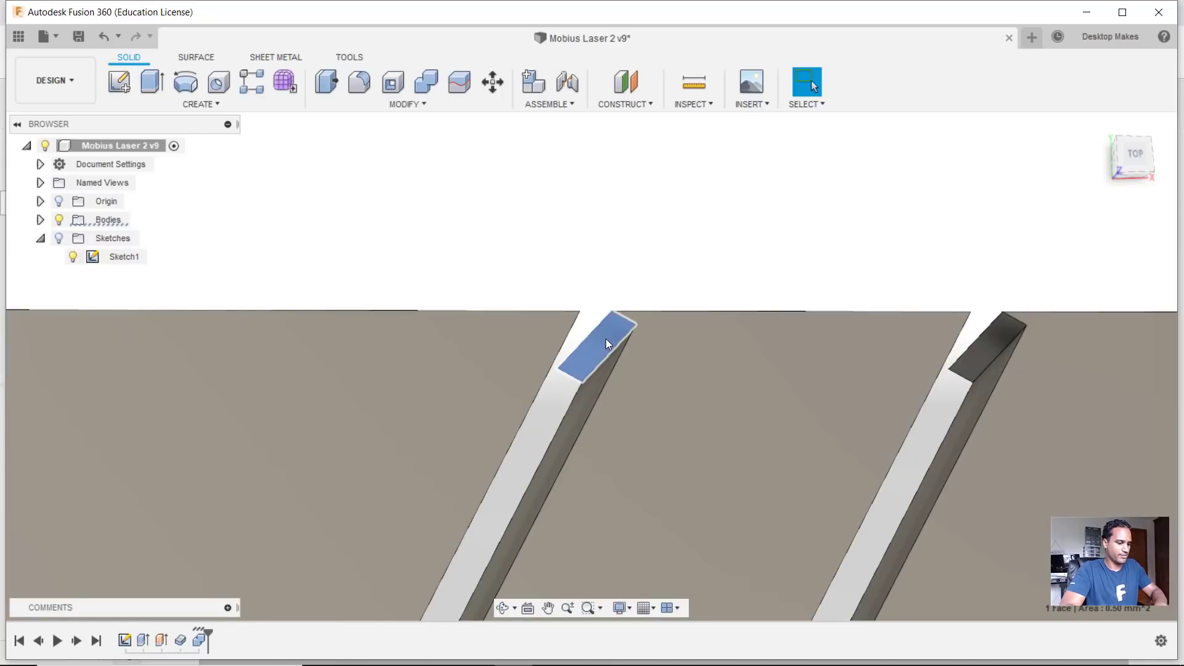
key(Delete)
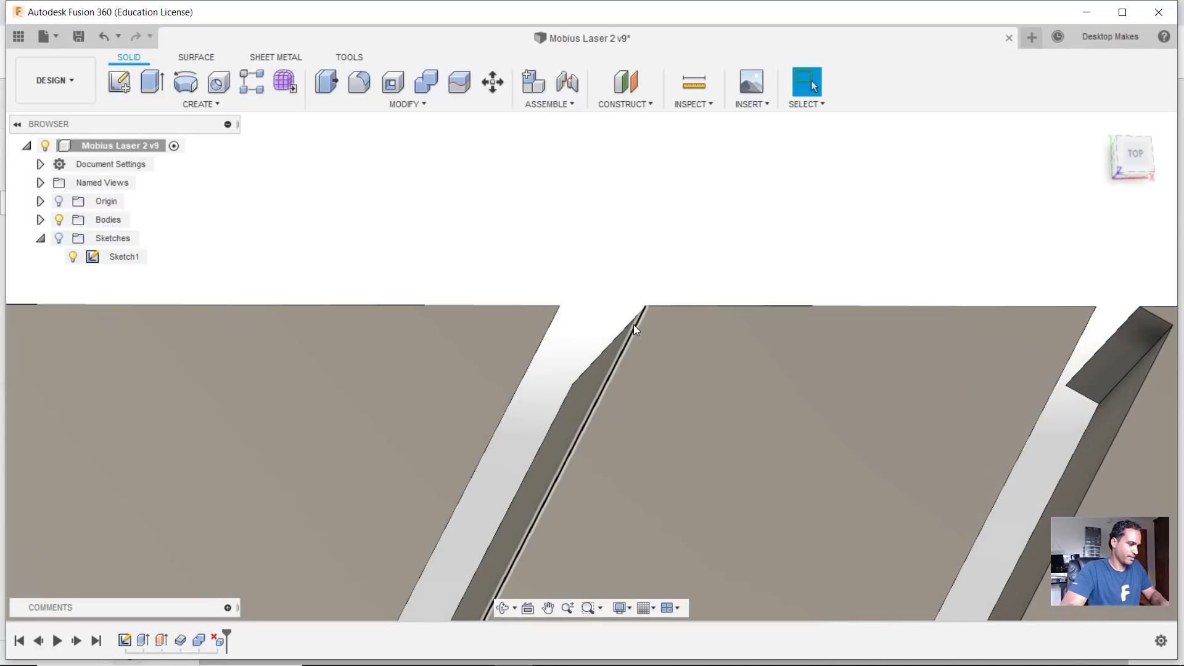
mouse_move(634, 324)
shift+middle_down()
mouse_move(637, 395)
mouse_move(583, 425)
mouse_move(625, 378)
mouse_move(623, 336)
shift+middle_up()
middle_drag(655, 397, 415, 389)
scroll(415, 391, up, 1)
scroll(415, 391, down, 3)
scroll(415, 390, down, 3)
scroll(416, 390, up, 3)
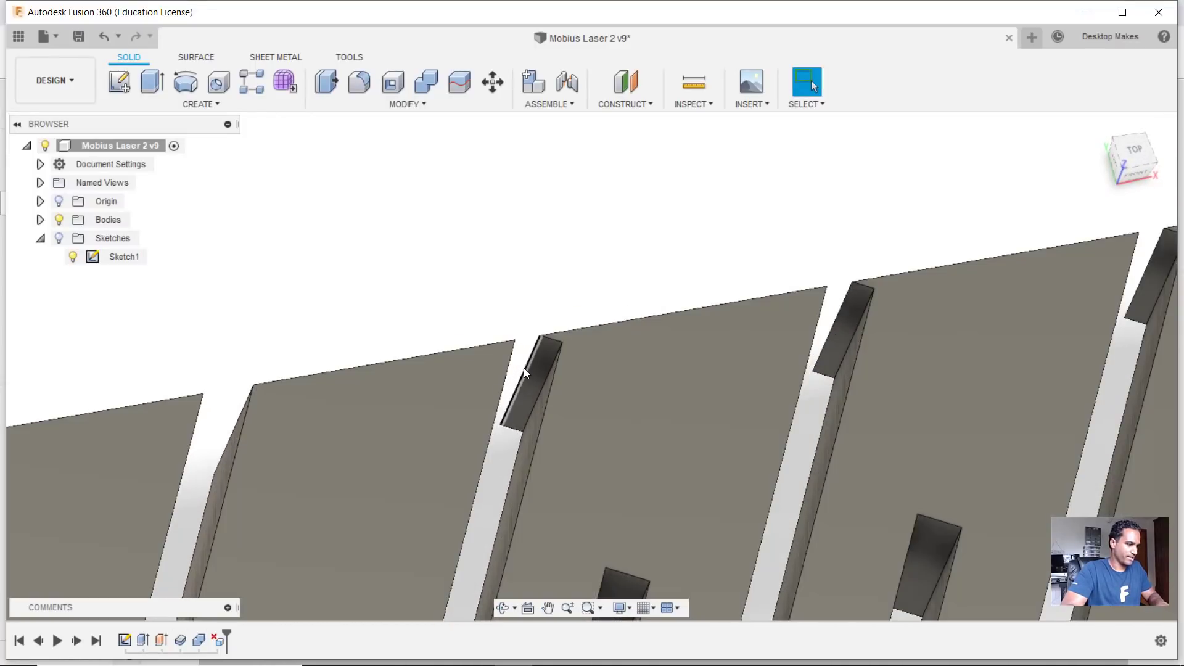
- Delete the leftover end faces of the remaining slits that open through the same long edge
click(531, 373)
ctrl+click(854, 308)
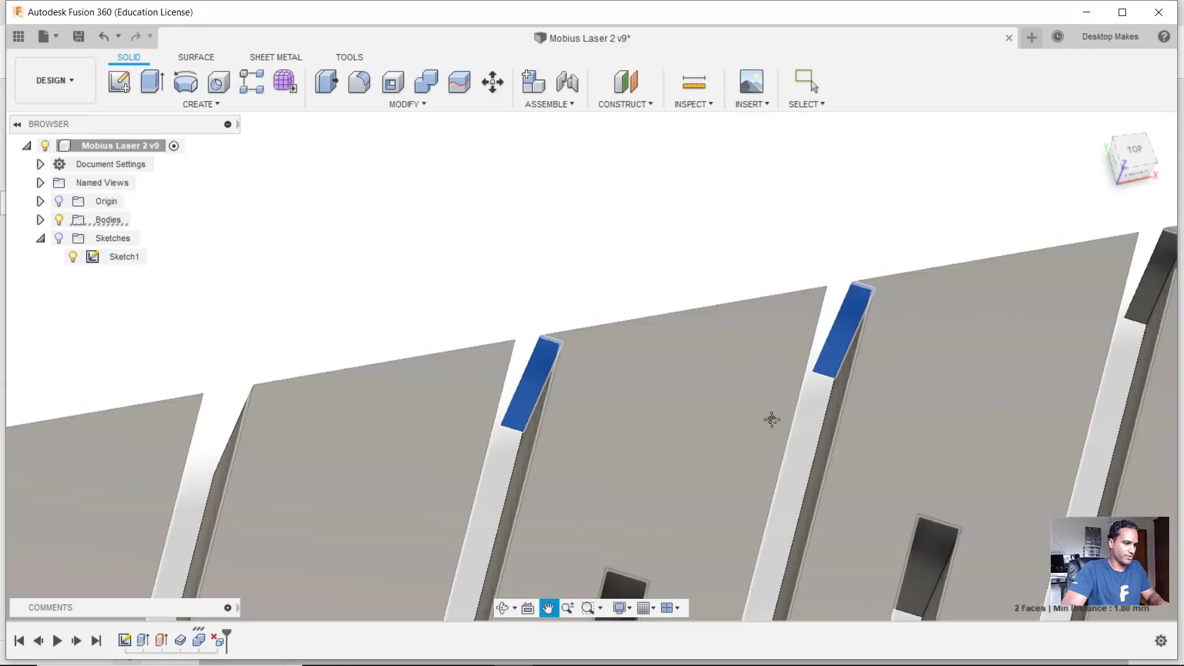
middle_drag(864, 395, 319, 516)
ctrl+click(611, 396)
scroll(611, 395, up, 3)
middle_drag(743, 367, 367, 335)
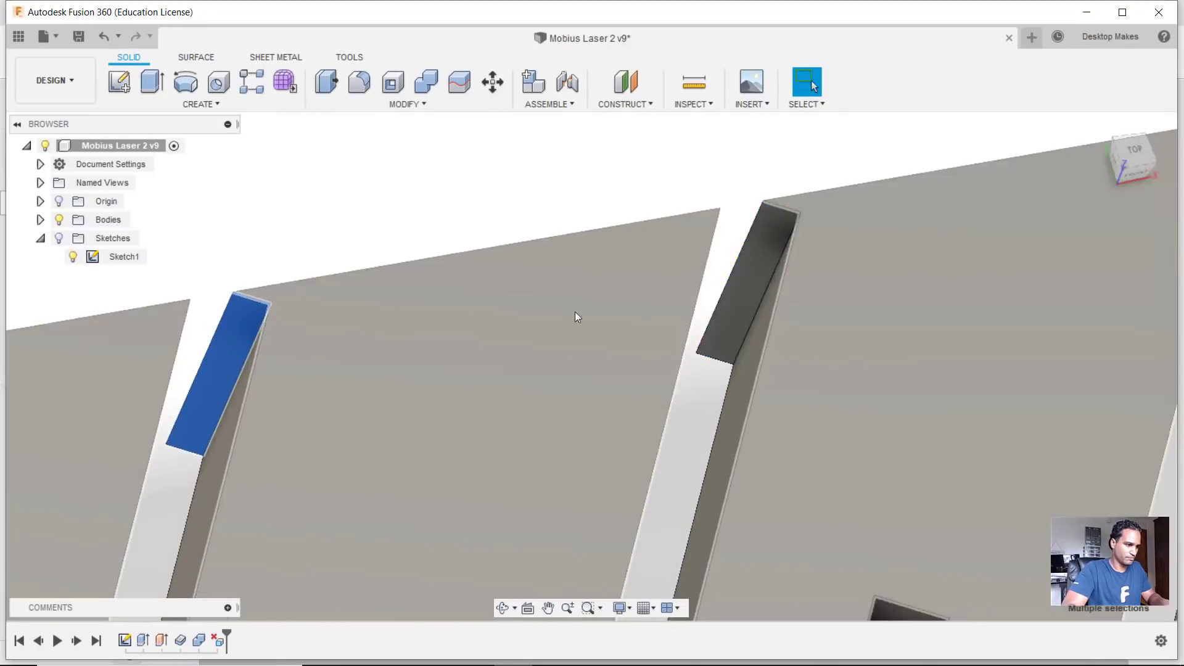
scroll(367, 334, down, 6)
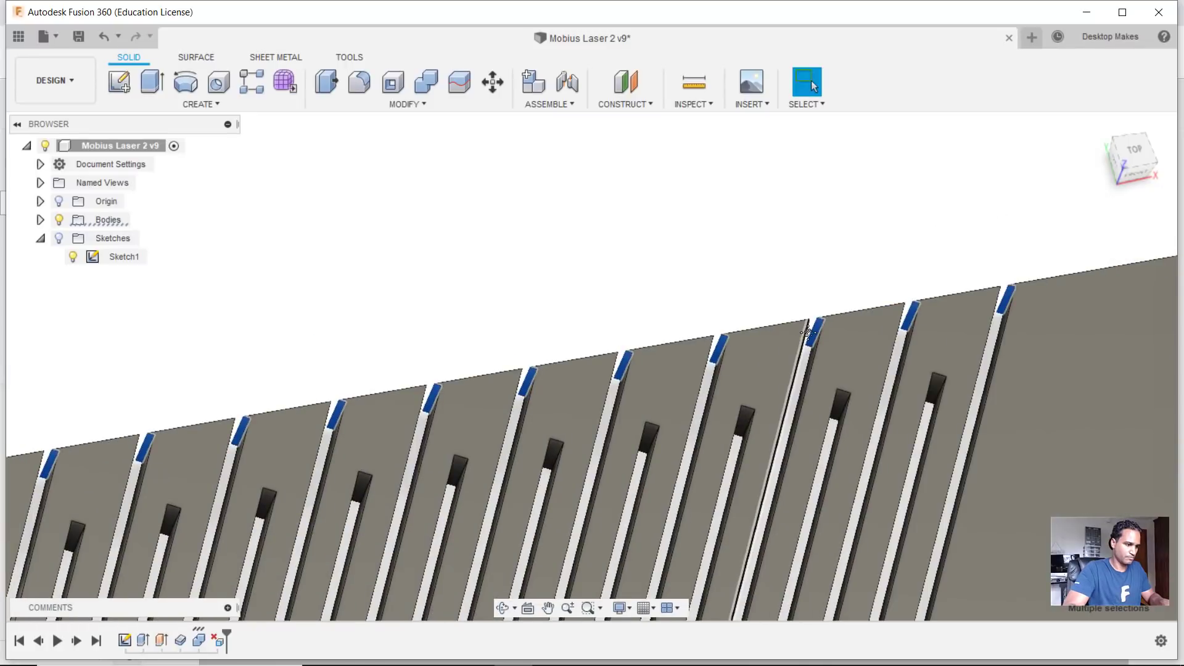
key(Delete)
scroll(808, 333, down, 5)
scroll(689, 349, up, 5)
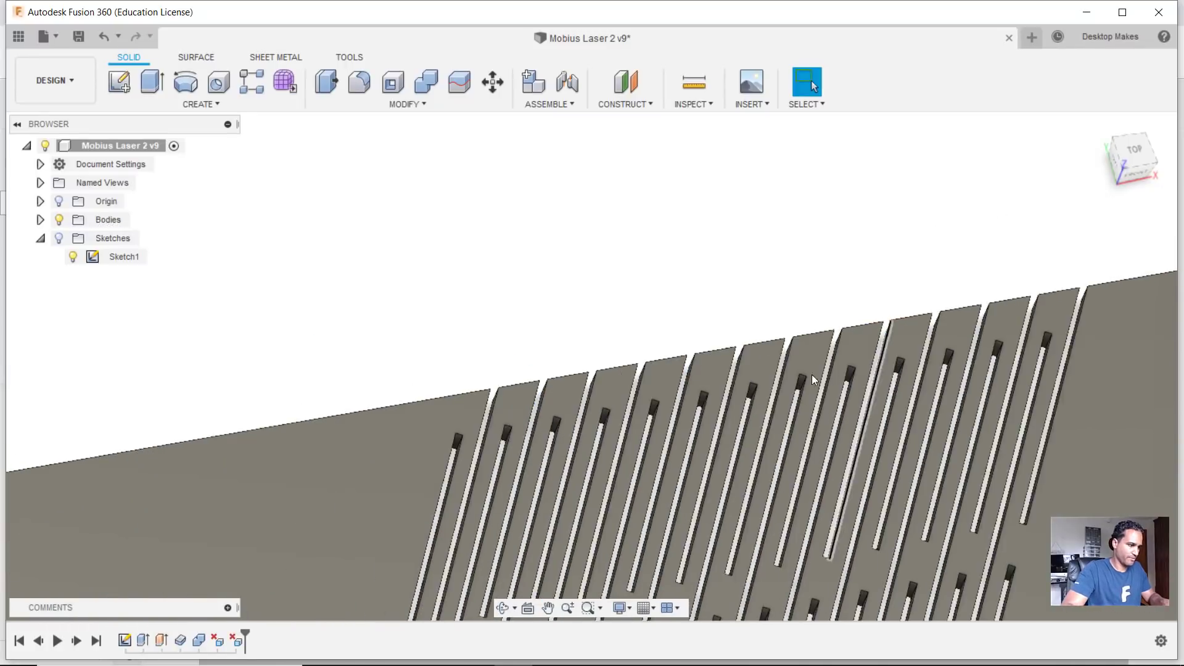
scroll(487, 408, up, 3)
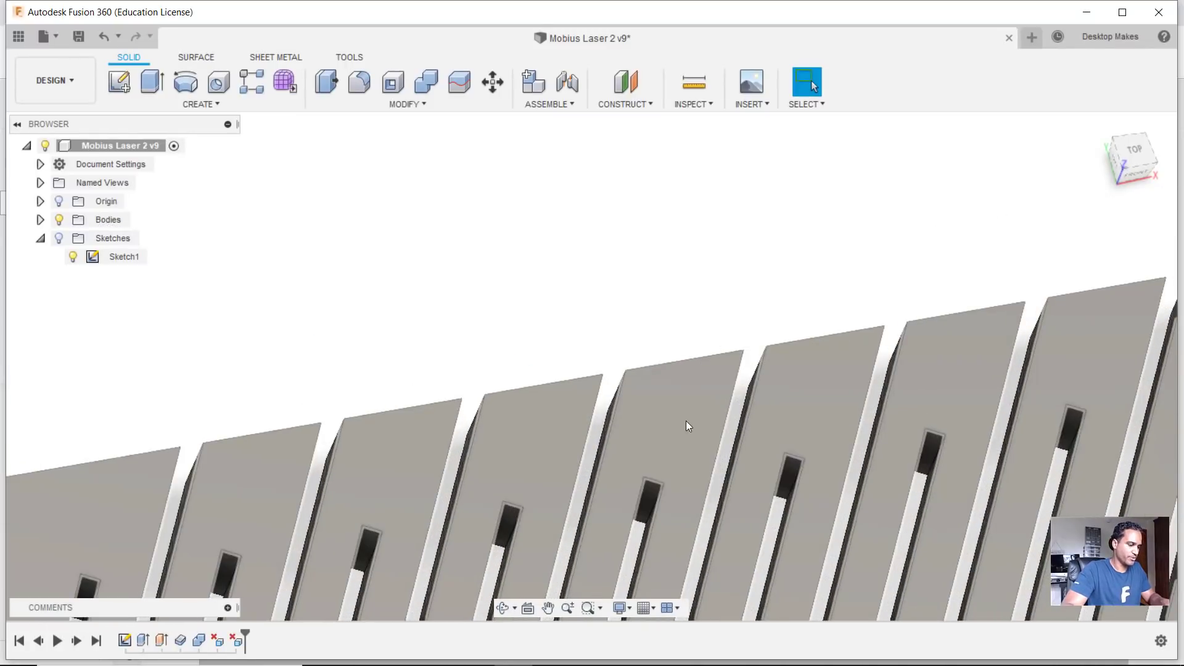
scroll(722, 385, up, 2)
scroll(737, 368, down, 3)
- Delete the leftover end faces of all slits that open through the strip's opposite long edge
middle_drag(660, 497, 693, 177)
shift+middle_drag(455, 357, 728, 524)
scroll(771, 444, up, 5)
click(496, 309)
middle_drag(743, 265, 414, 409)
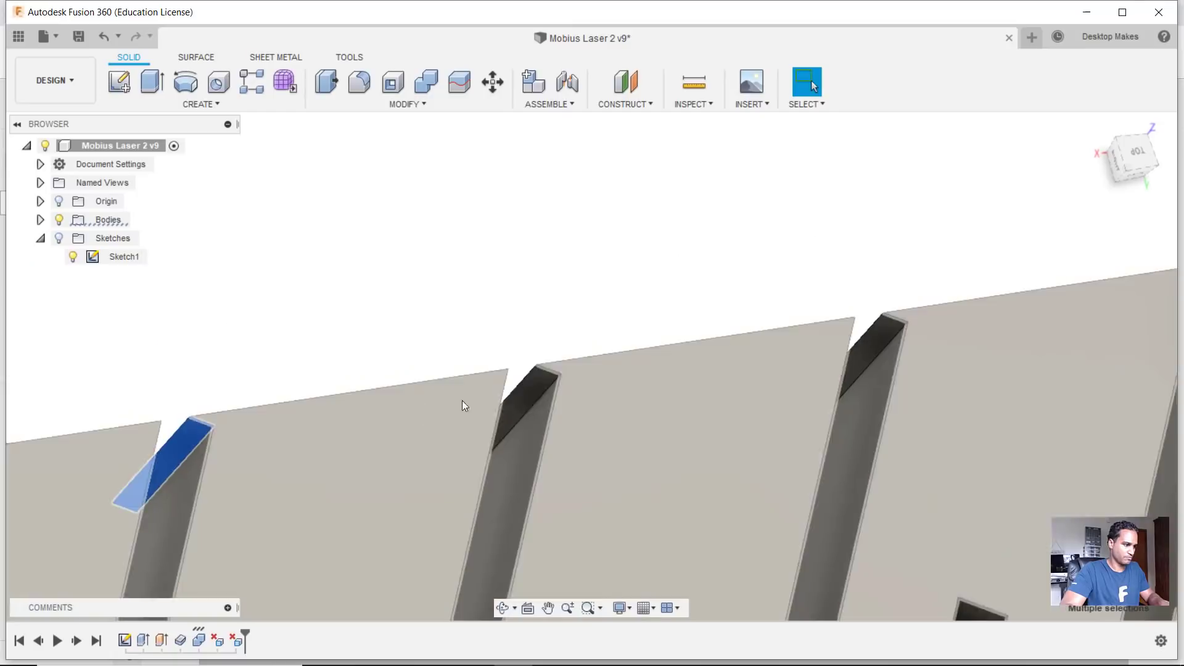
ctrl+click(525, 394)
middle_drag(801, 346, 617, 393)
ctrl+click(694, 390)
middle_drag(924, 342, 658, 290)
ctrl+click(739, 285)
middle_drag(1084, 231, 697, 309)
ctrl+click(698, 309)
middle_drag(1035, 249, 737, 301)
ctrl+click(737, 300)
ctrl+click(1076, 250)
middle_drag(1159, 246, 859, 295)
scroll(859, 295, down, 8)
shift+middle_drag(784, 288, 706, 284)
key(Delete)
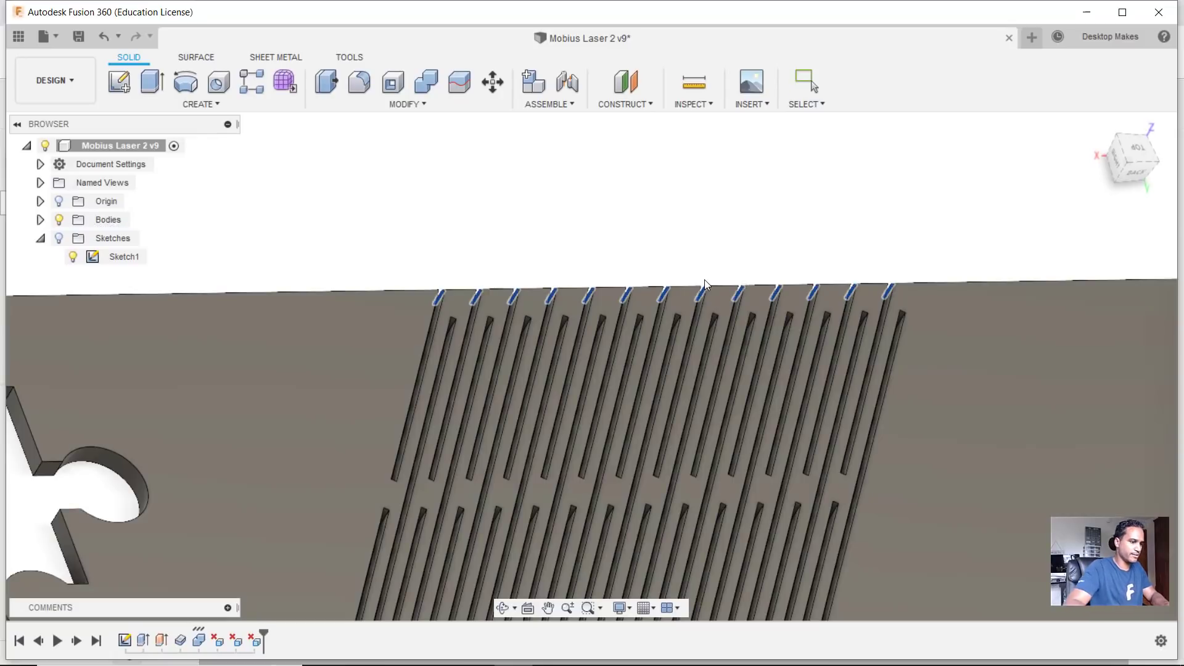
- Examine the cleaned slit ends along the edge, and check the whole slit pattern from above
scroll(706, 284, up, 5)
scroll(704, 309, down, 6)
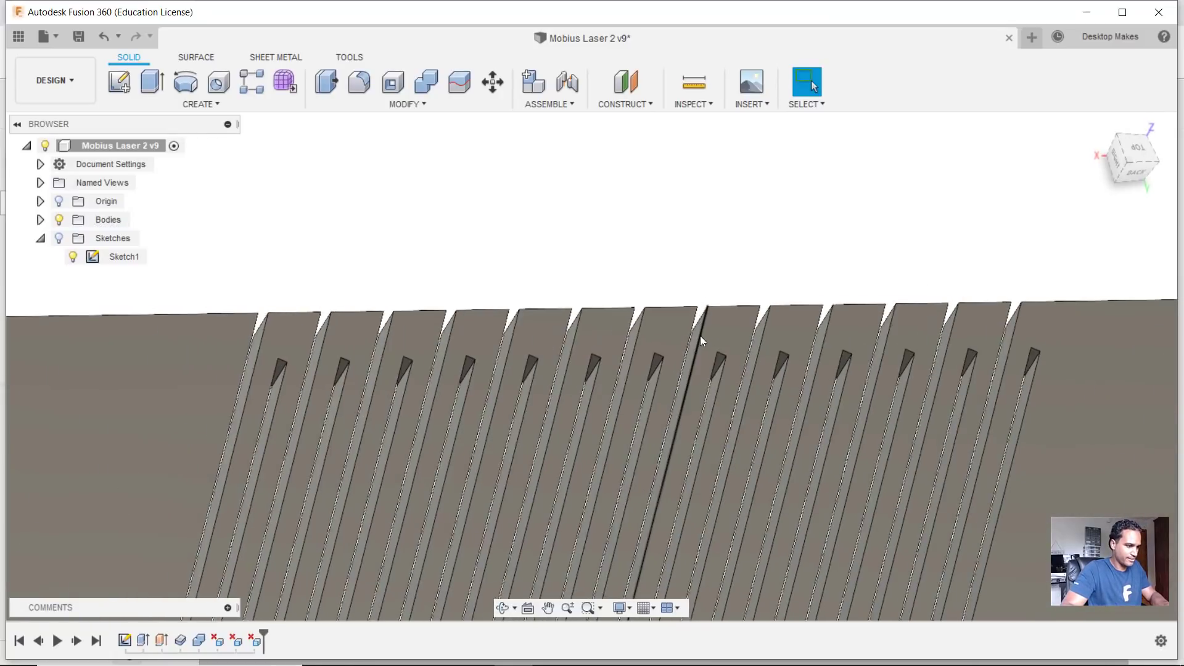
shift+middle_drag(770, 363, 482, 449)
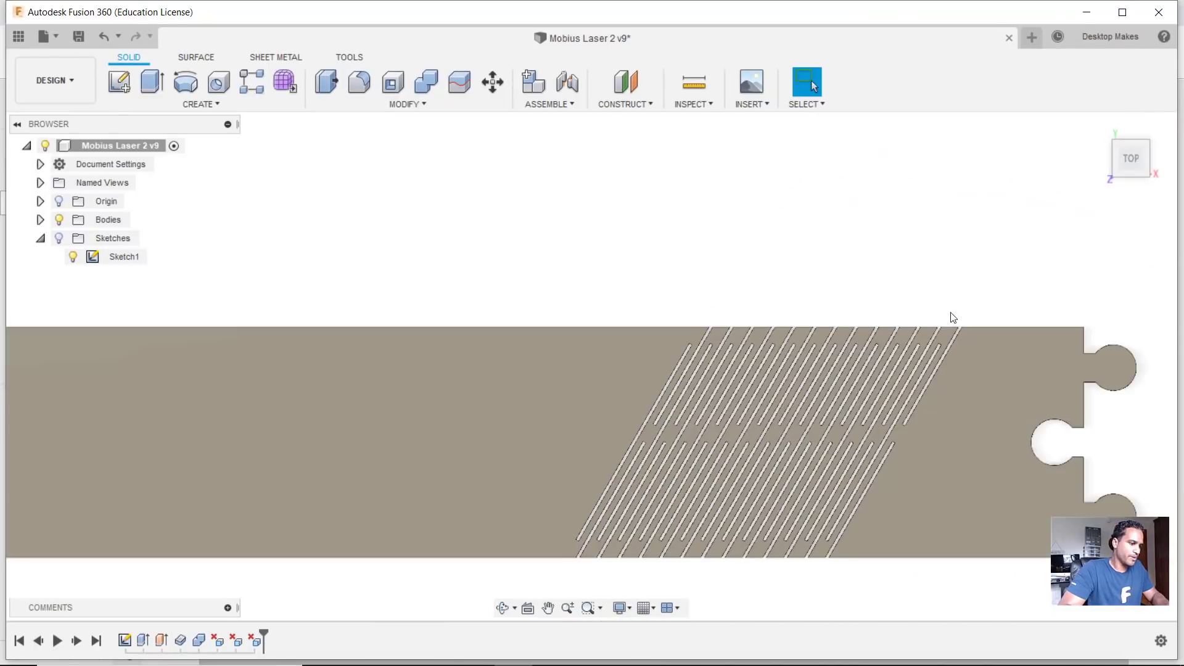
middle_drag(952, 315, 928, 251)
scroll(927, 327, up, 4)
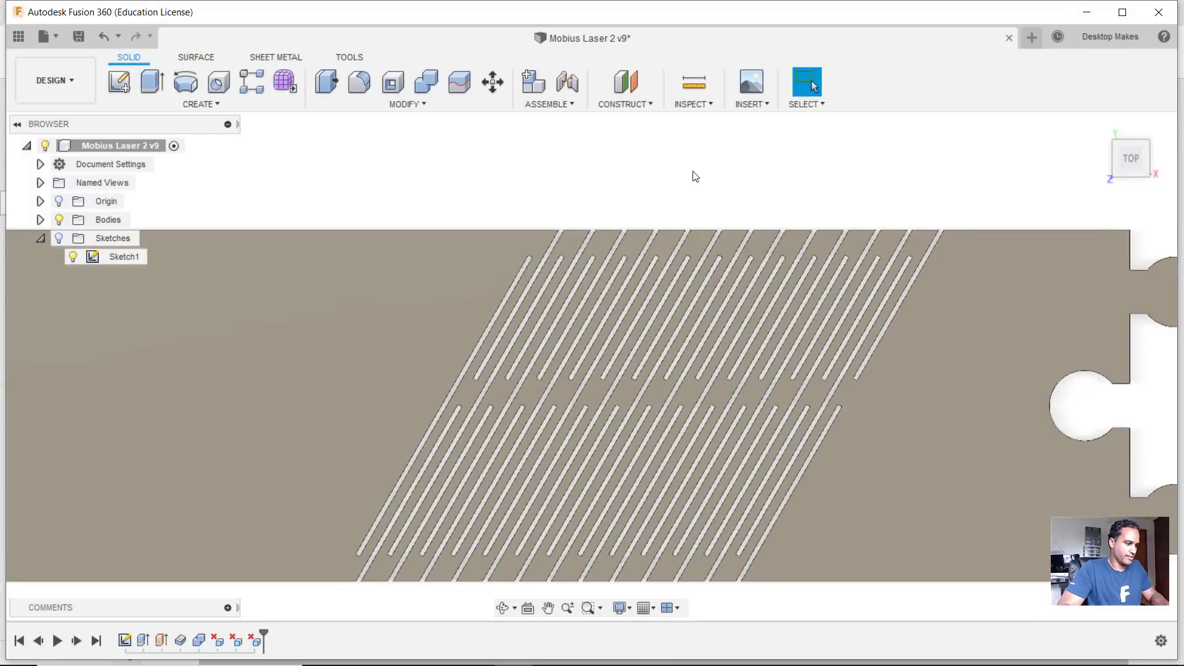
scroll(694, 177, down, 5)
middle_drag(578, 169, 715, 201)
scroll(731, 211, down, 2)
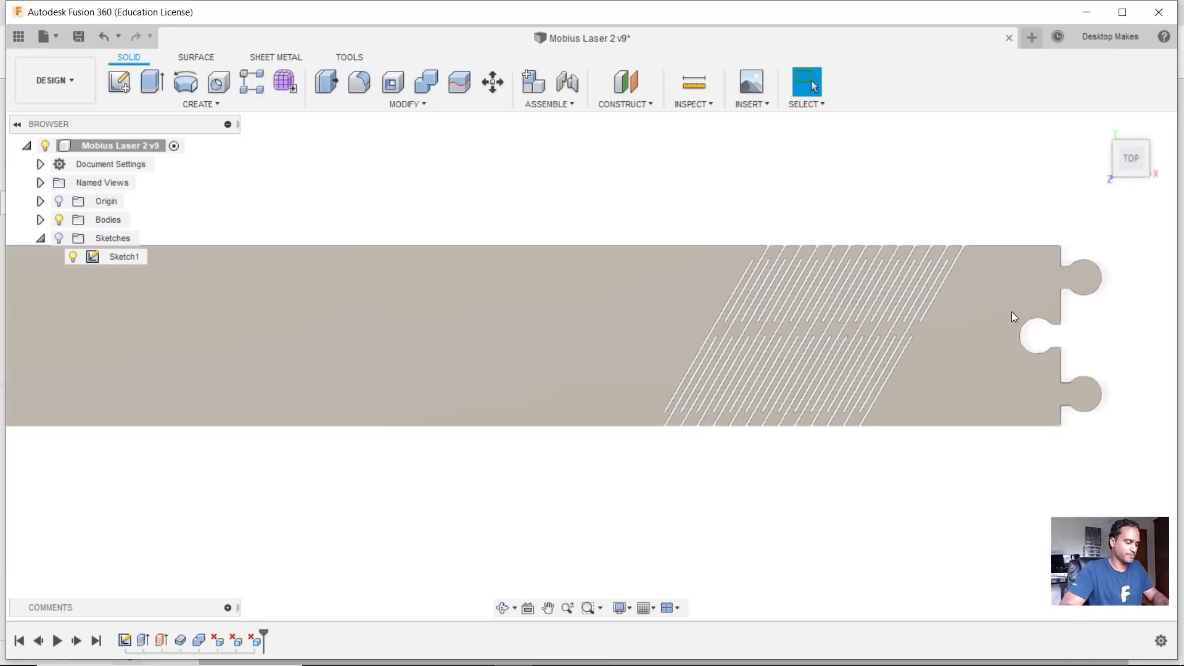
- Start a new sketch on the strip's top face and hide Sketch1
click(119, 81)
click(642, 309)
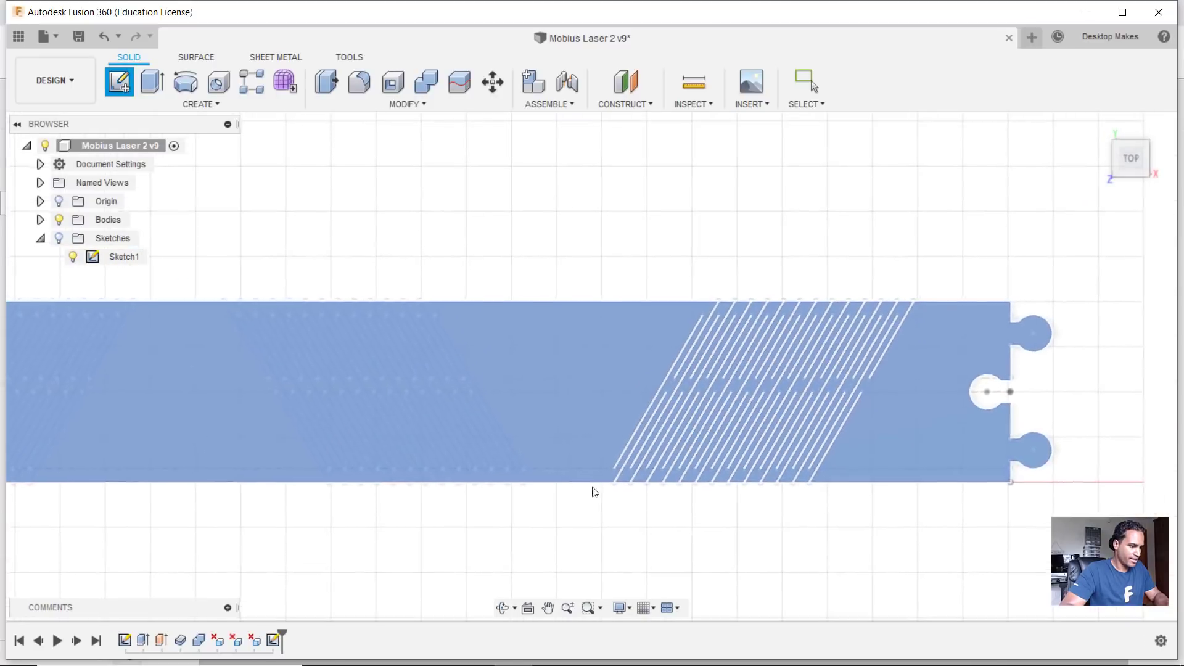
middle_drag(506, 416, 604, 404)
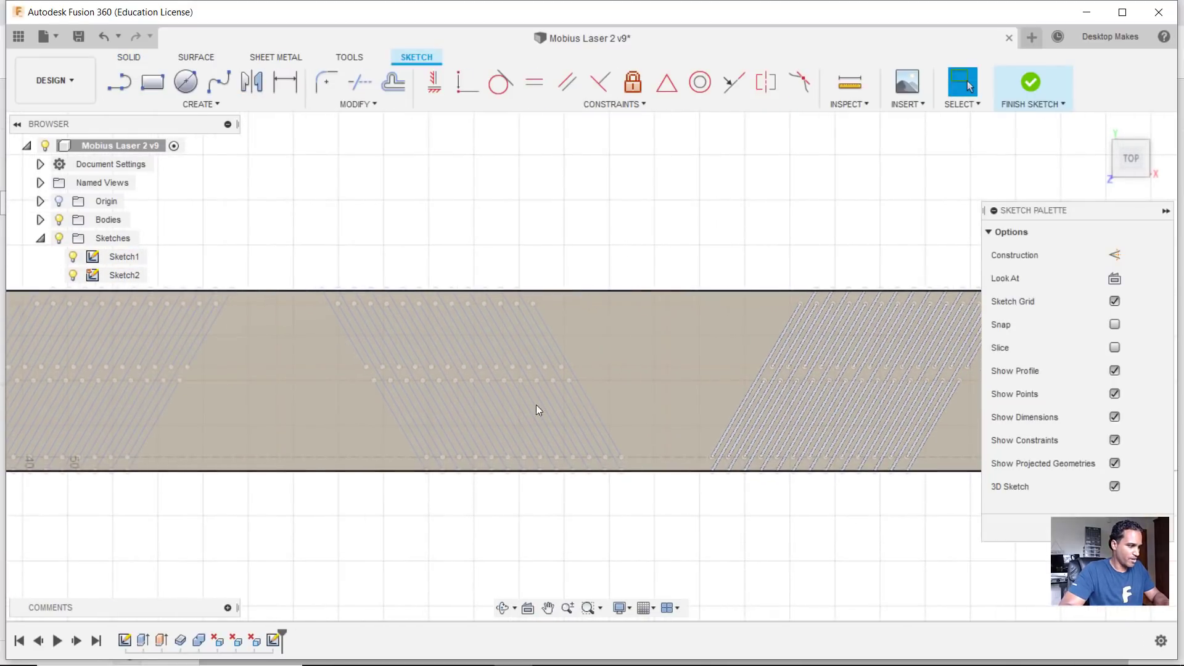
click(73, 256)
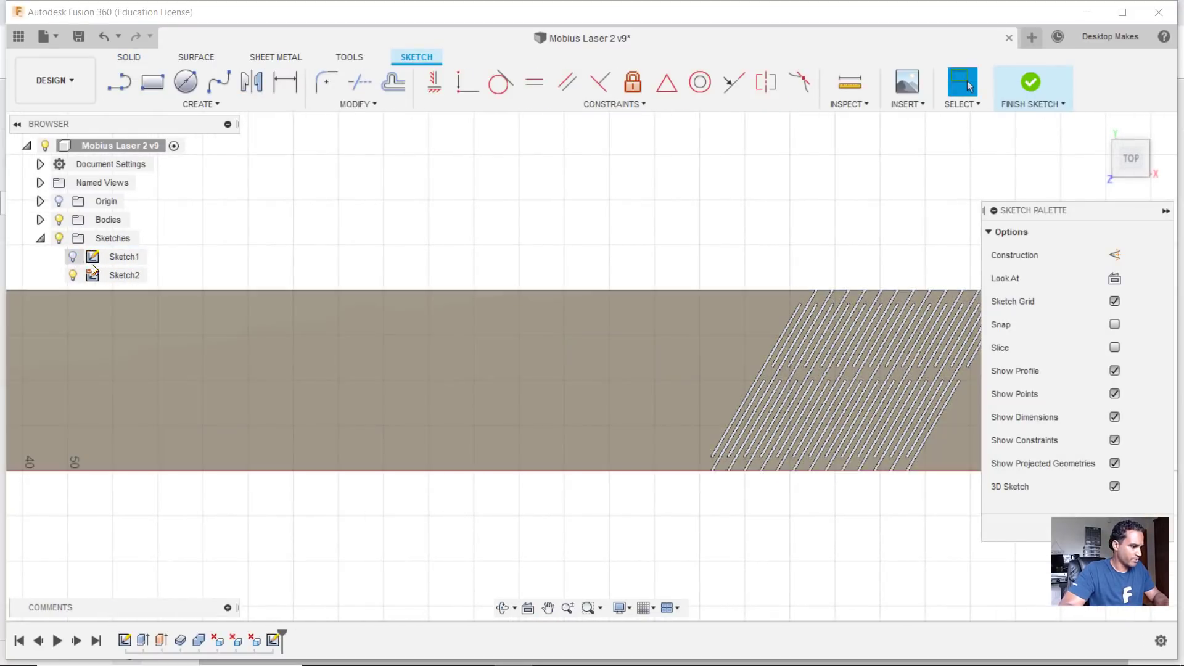
- Sketch a vertical line about 52 mm long across the strip's width, beside the slits on the side away from the puzzle tabs
scroll(631, 362, up, 2)
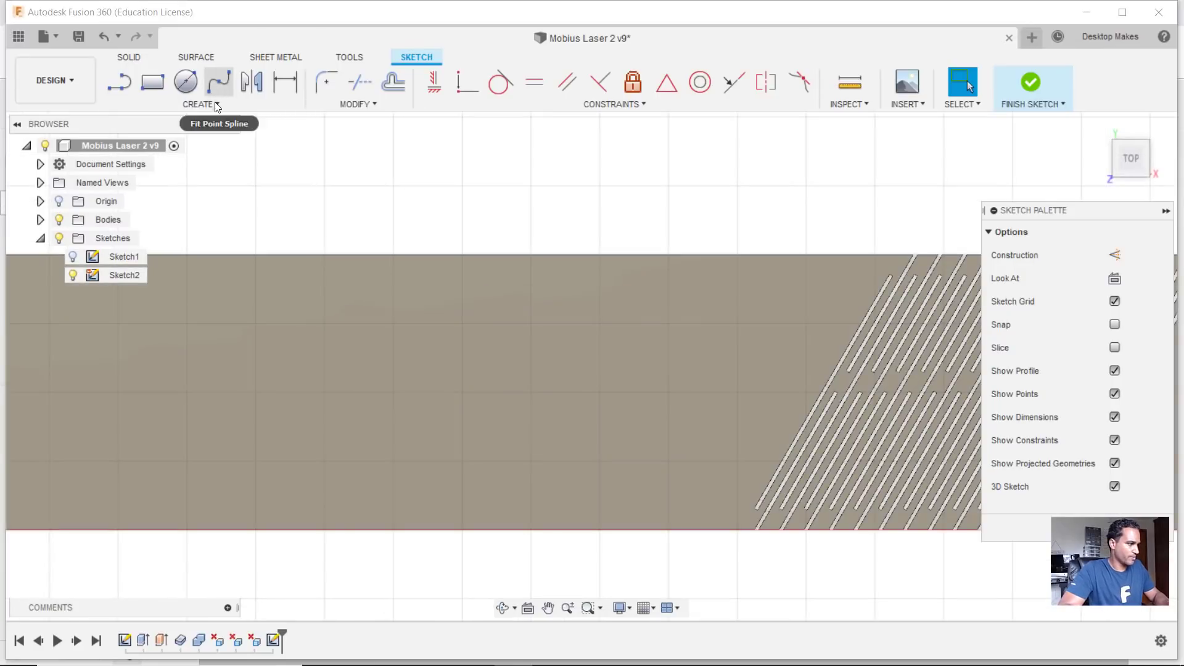
click(201, 103)
click(185, 117)
middle_drag(810, 371, 700, 302)
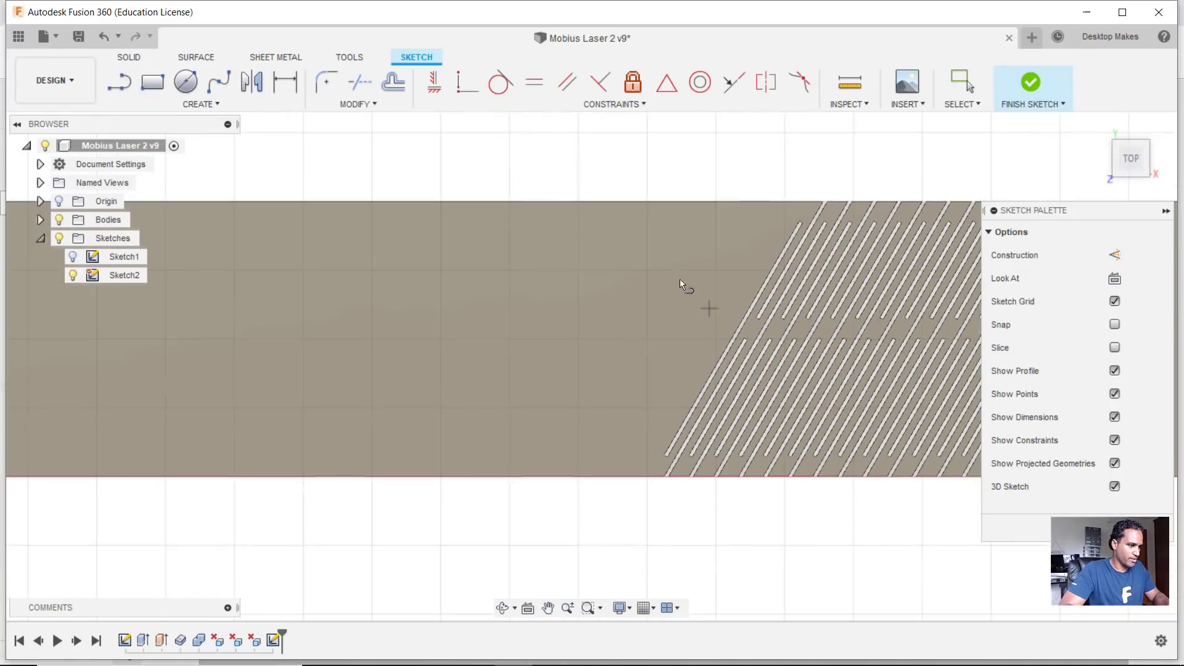
click(608, 172)
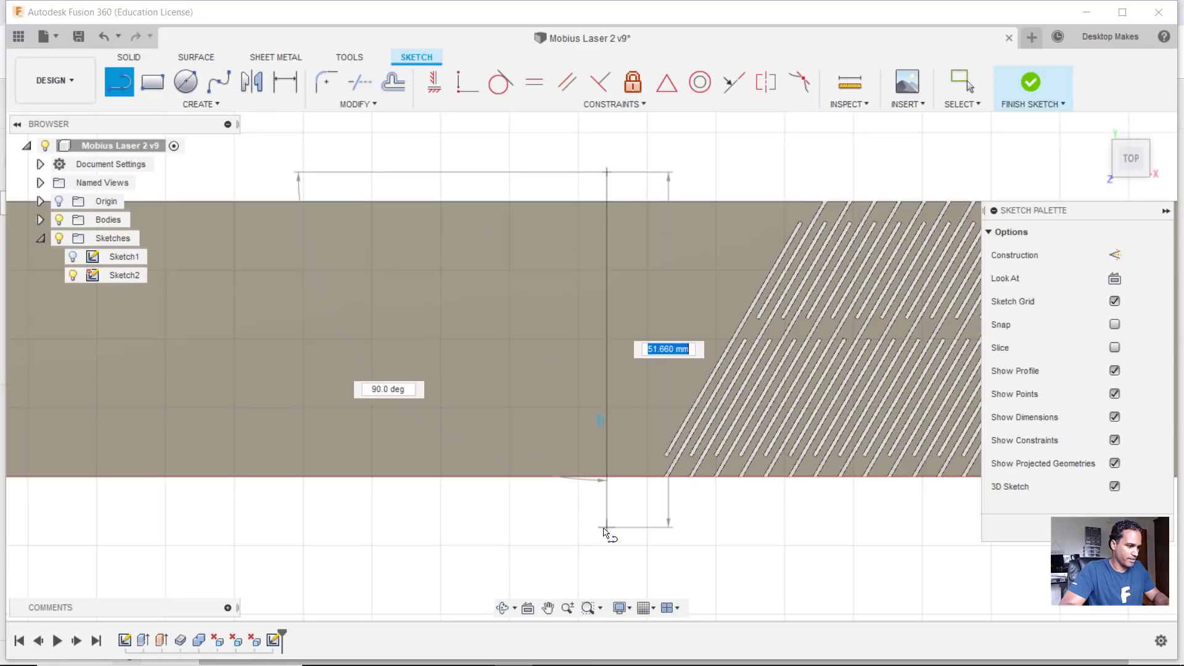
click(607, 529)
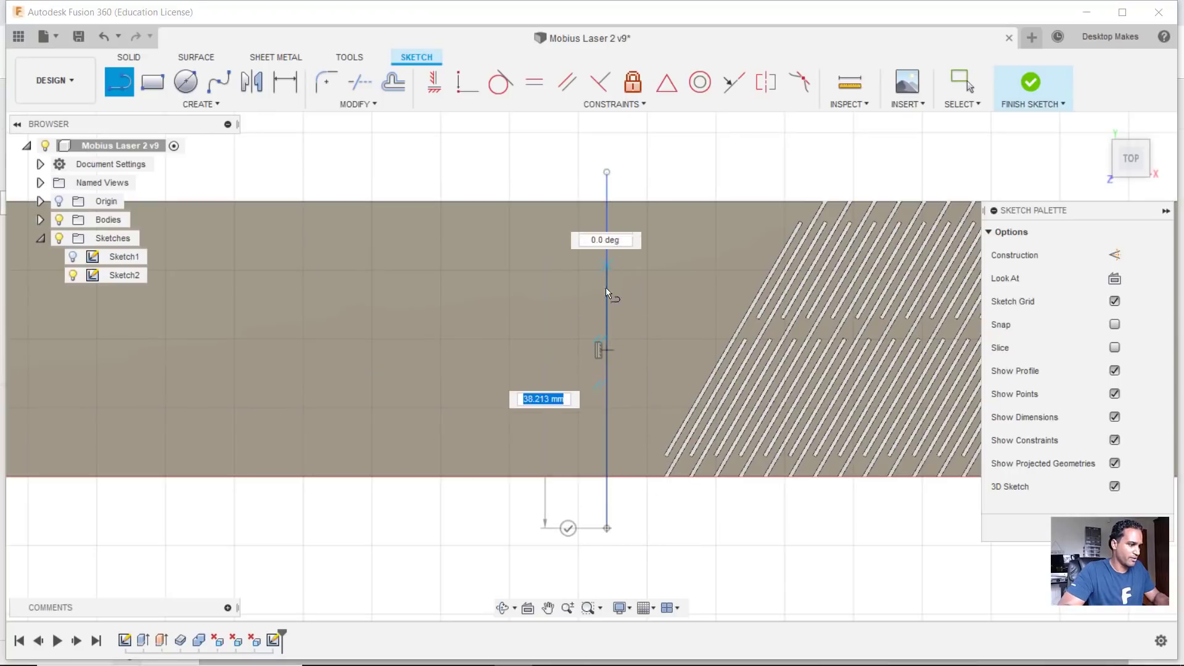
key(Escape)
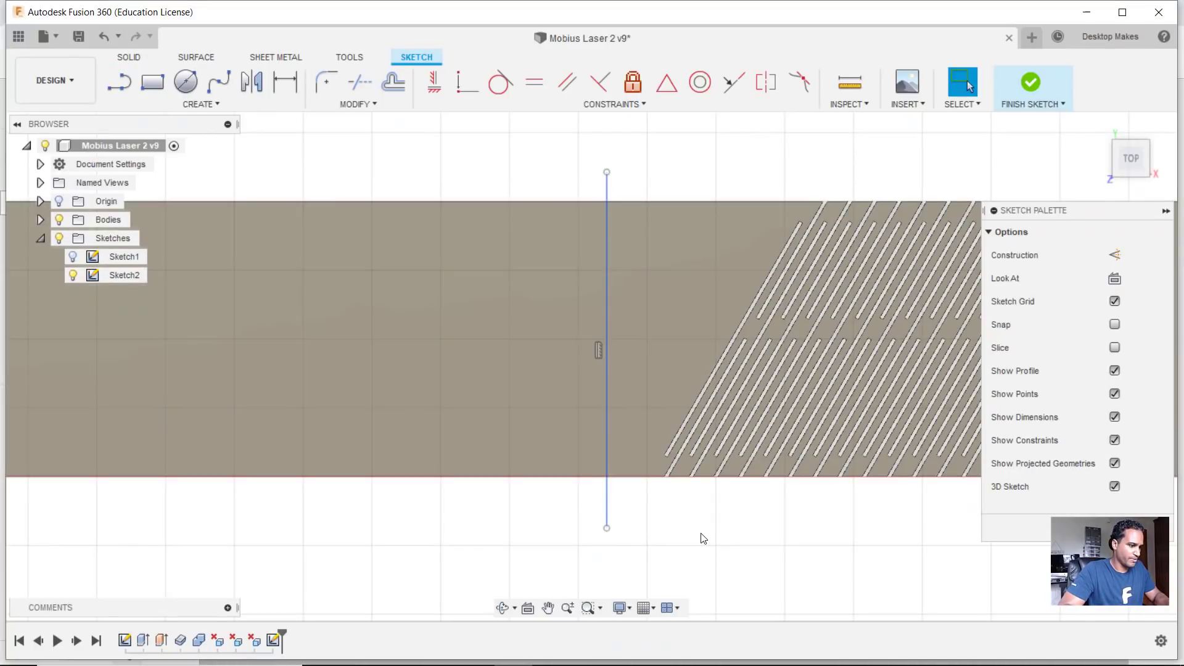
- Project the end corner of the outermost closed slit nearest the new line into the sketch
scroll(582, 390, up, 3)
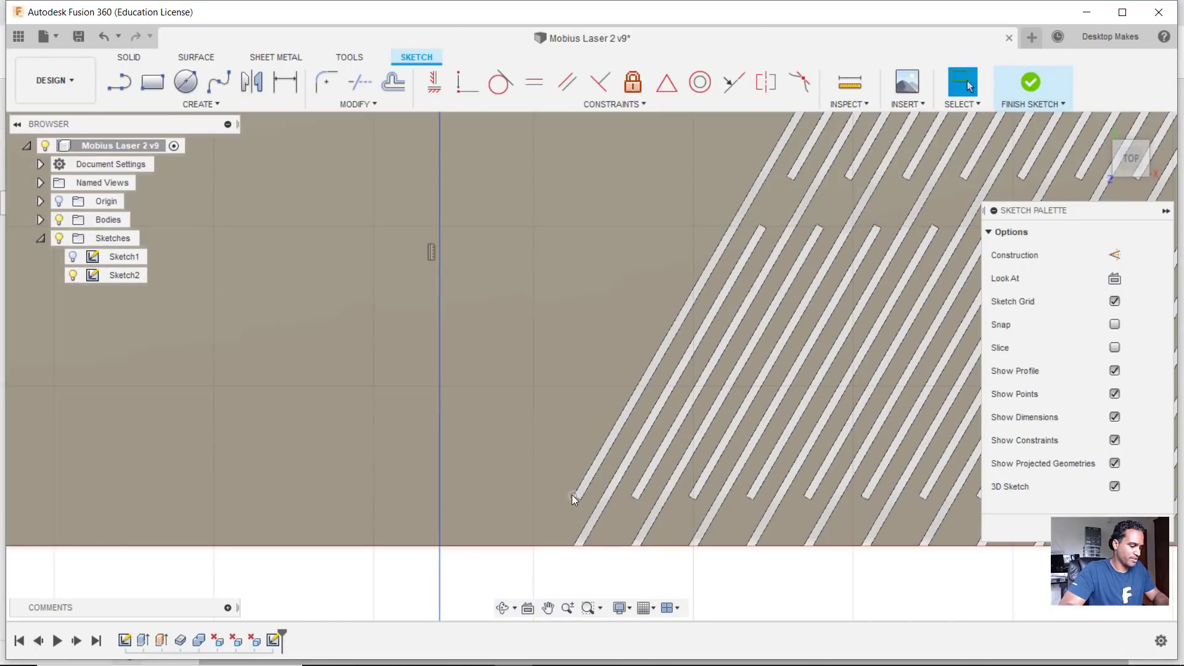
scroll(572, 498, up, 4)
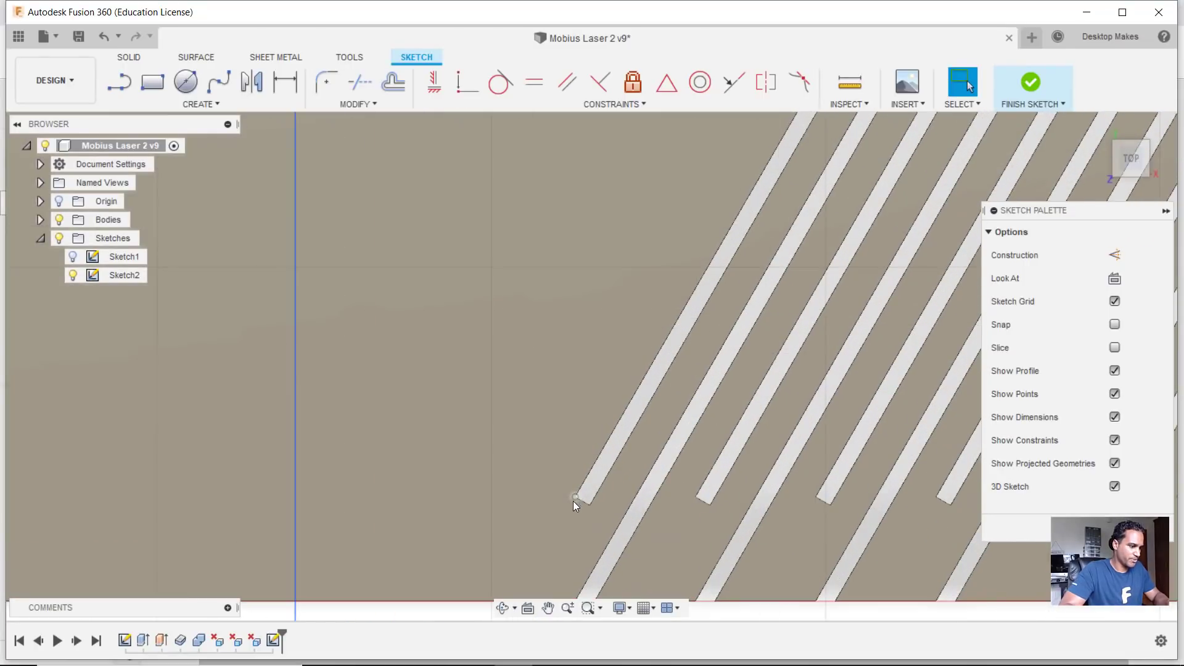
key(p)
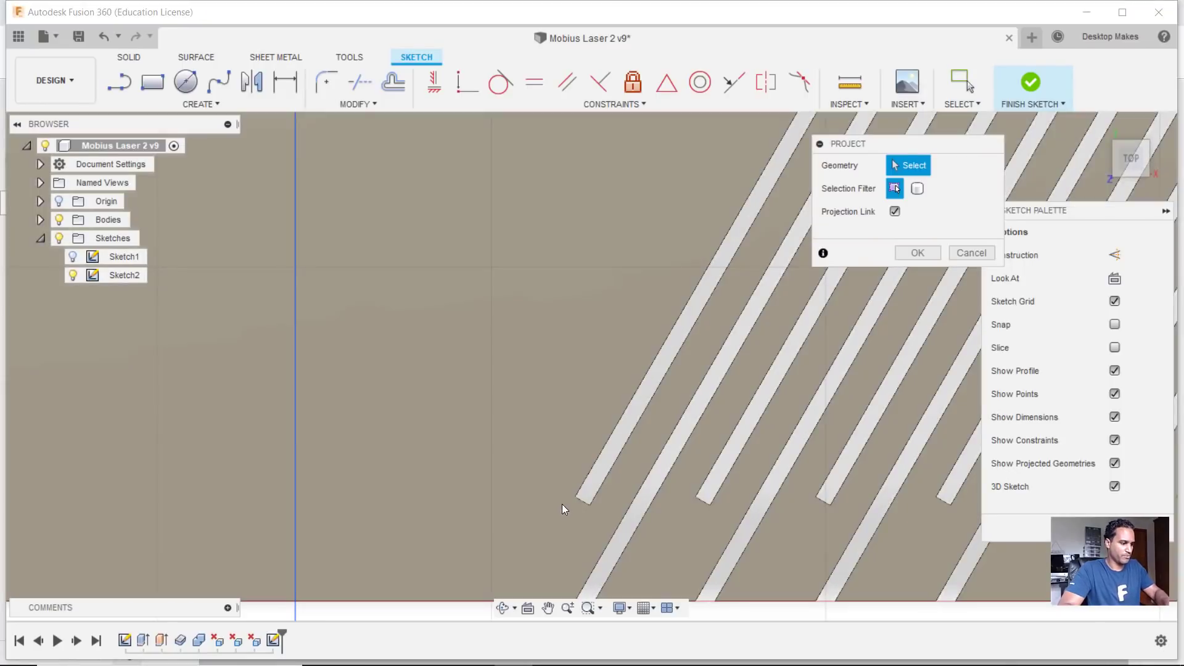
click(576, 497)
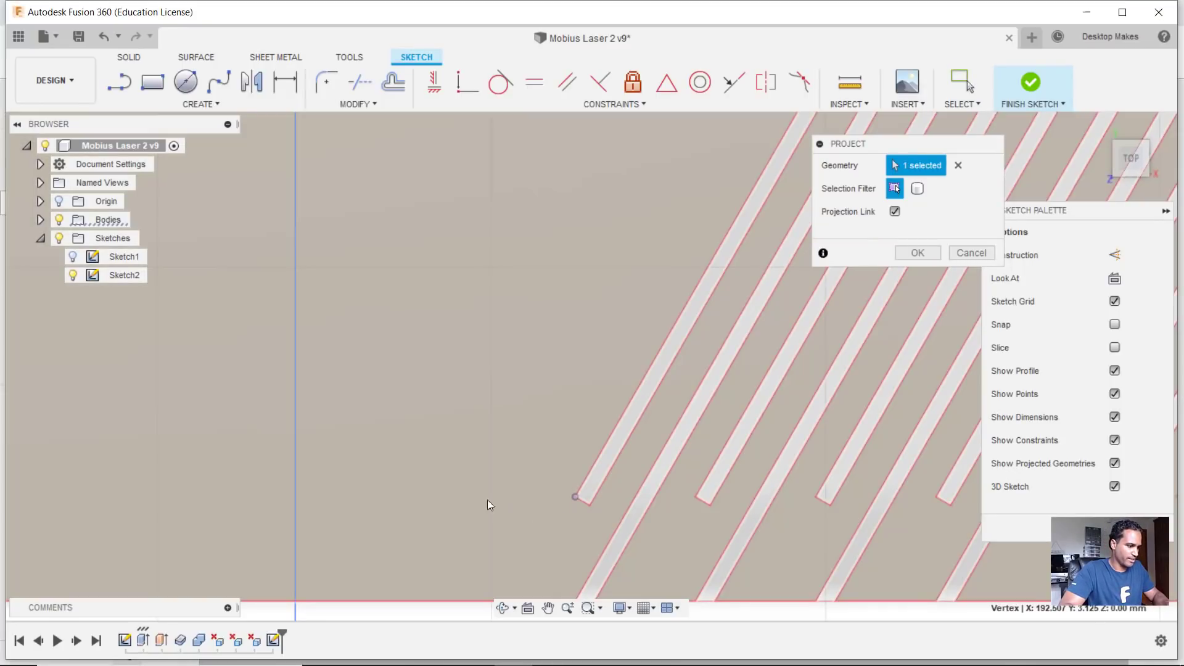
scroll(583, 456, down, 2)
scroll(583, 456, down, 2)
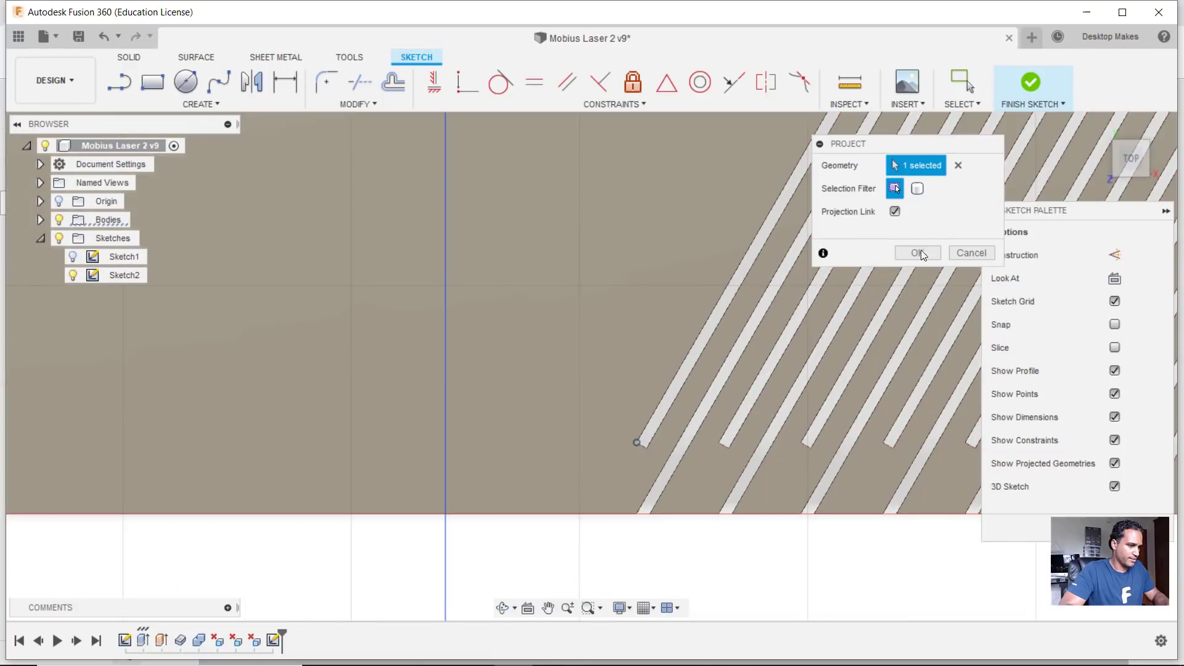
click(916, 252)
- Dimension the line 5 mm from the projected slit corner
key(d)
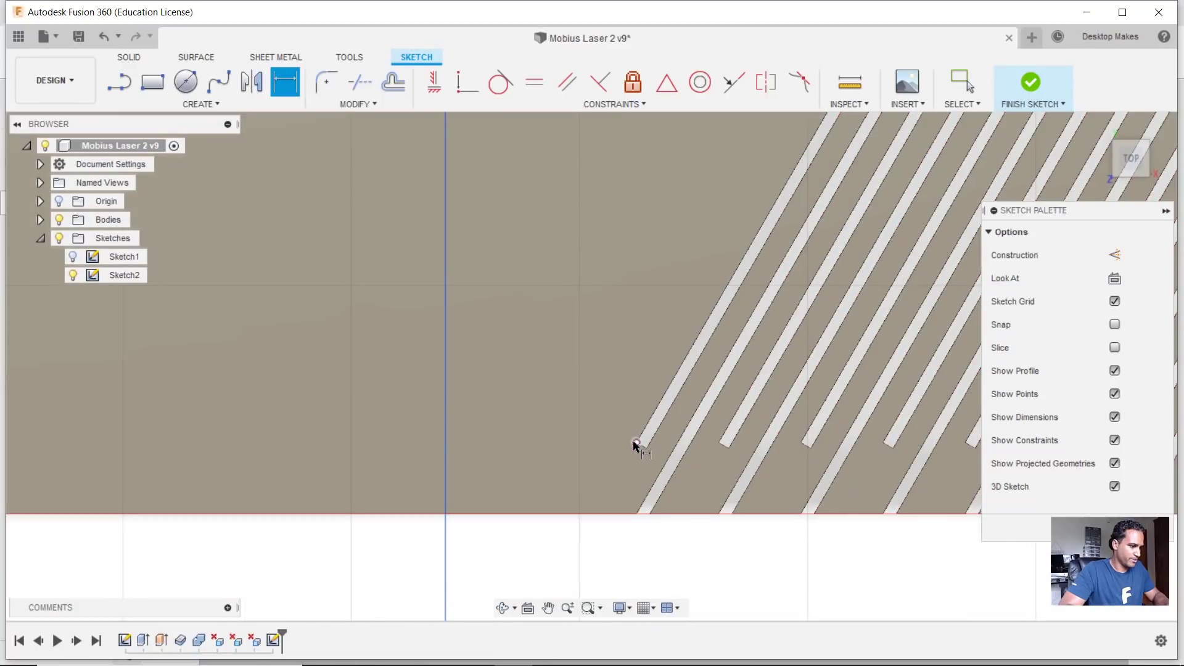
click(445, 426)
click(518, 562)
text(5)
key(Return)
scroll(604, 508, down, 5)
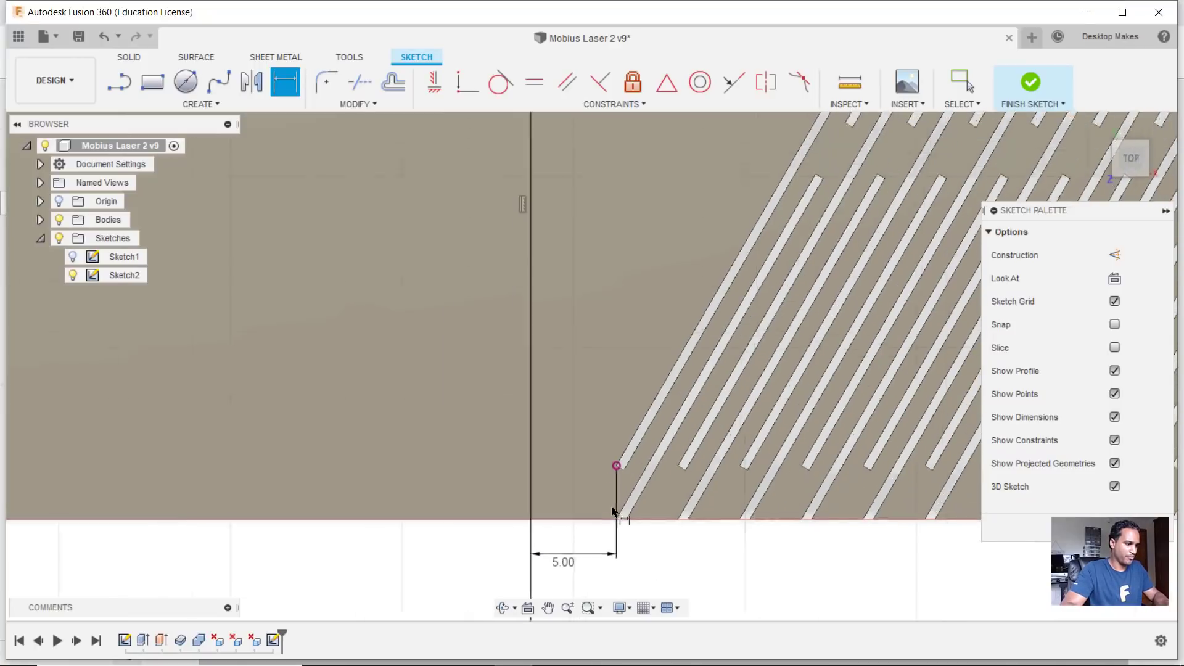
- Sketch a second vertical line about 56 mm long across the strip between the slits and the puzzle tabs
middle_drag(702, 425, 351, 393)
middle_drag(762, 276, 657, 289)
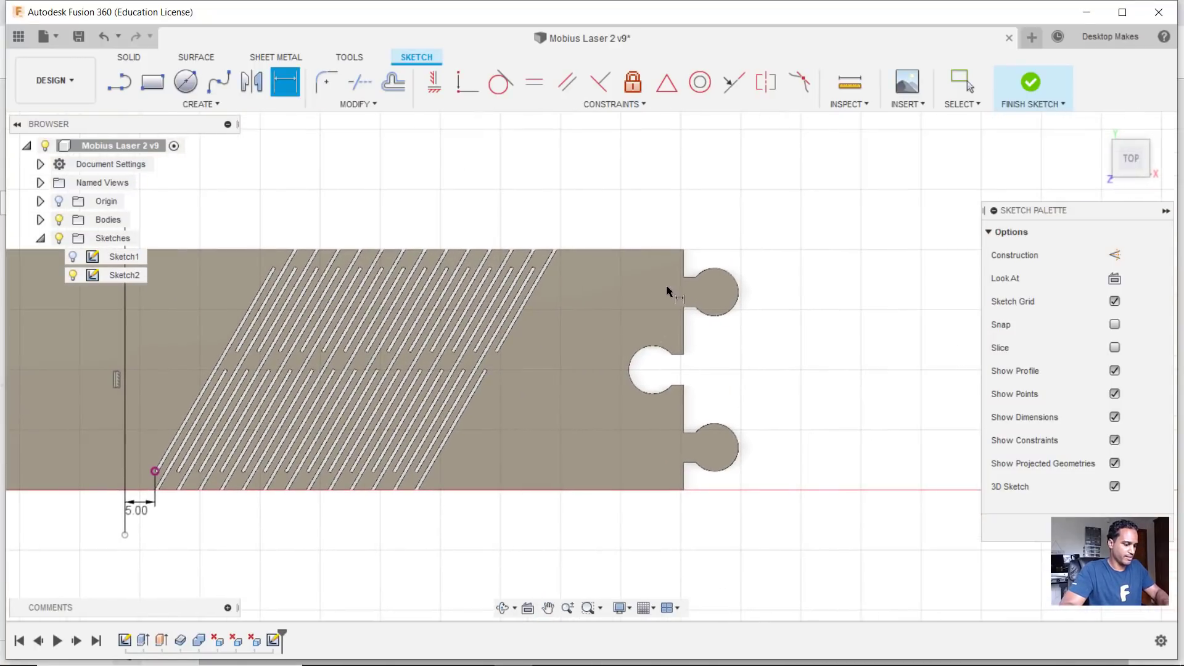
key(l)
click(598, 202)
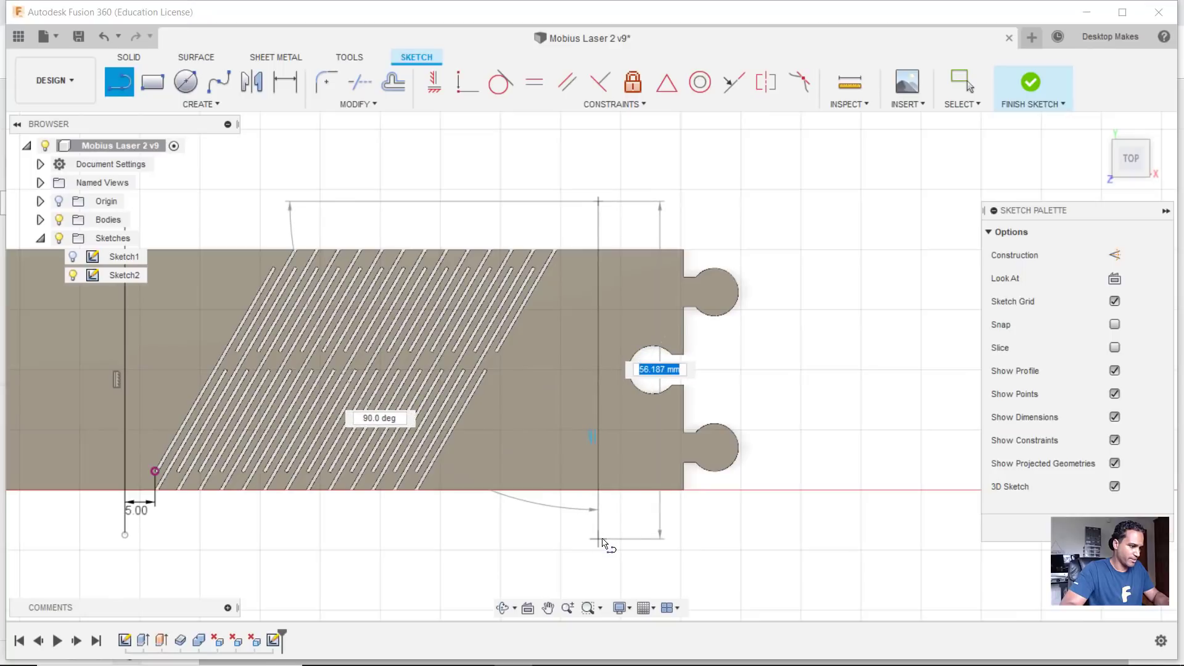
click(598, 535)
key(Escape)
- Project the upper edge corner of the last slit facing the puzzle tabs into the sketch
scroll(545, 280, up, 5)
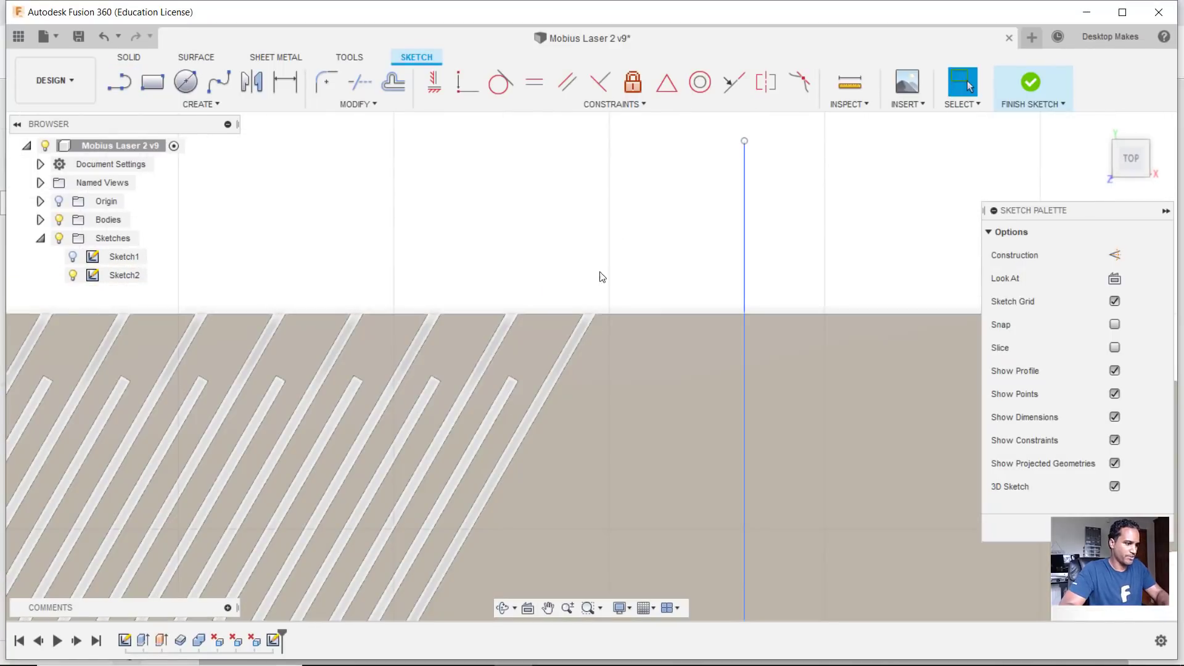
key(p)
click(596, 314)
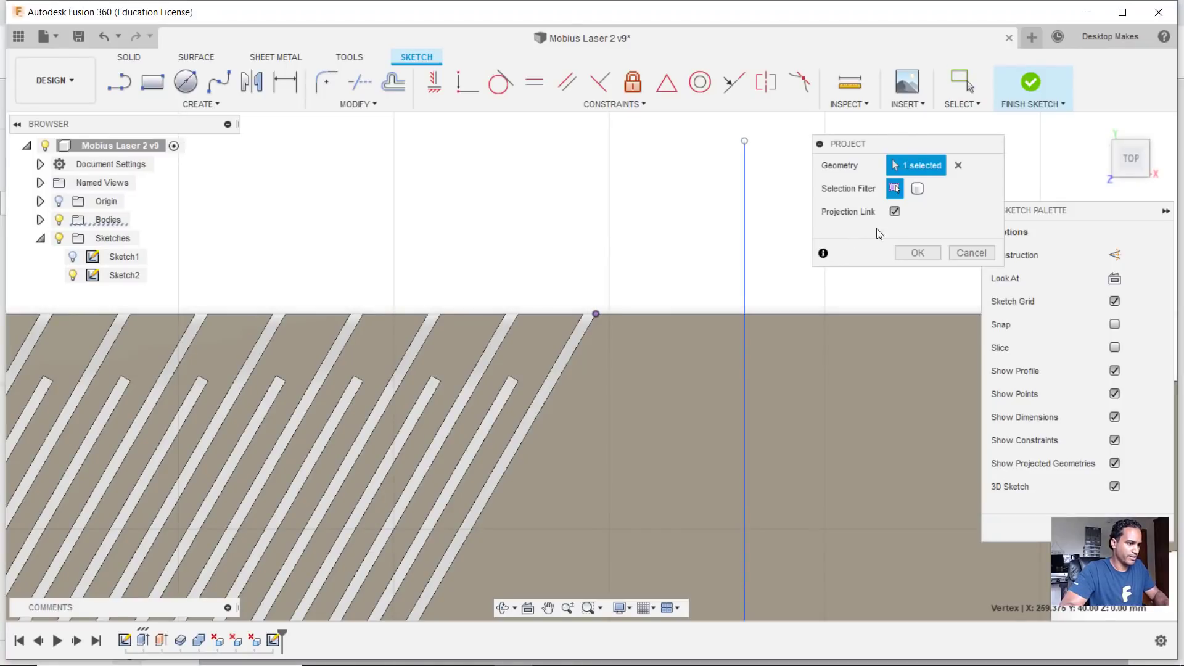
click(915, 253)
- Dimension the second line 5 mm from its projected slit corner and finish the sketch
key(d)
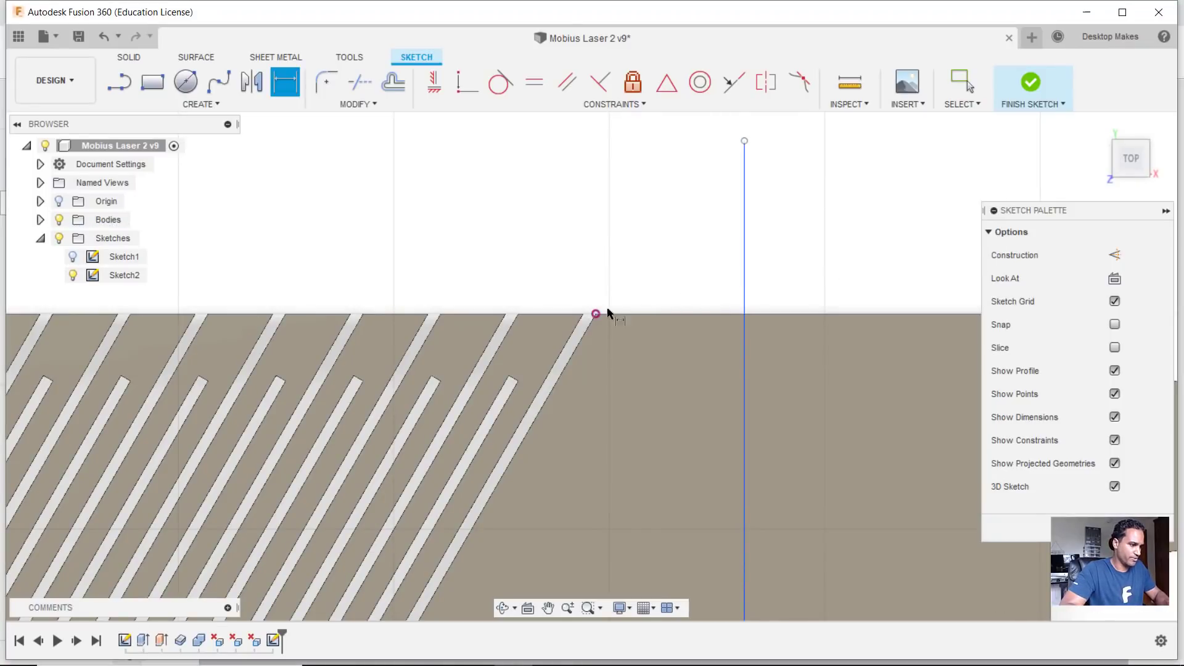
click(743, 285)
click(596, 314)
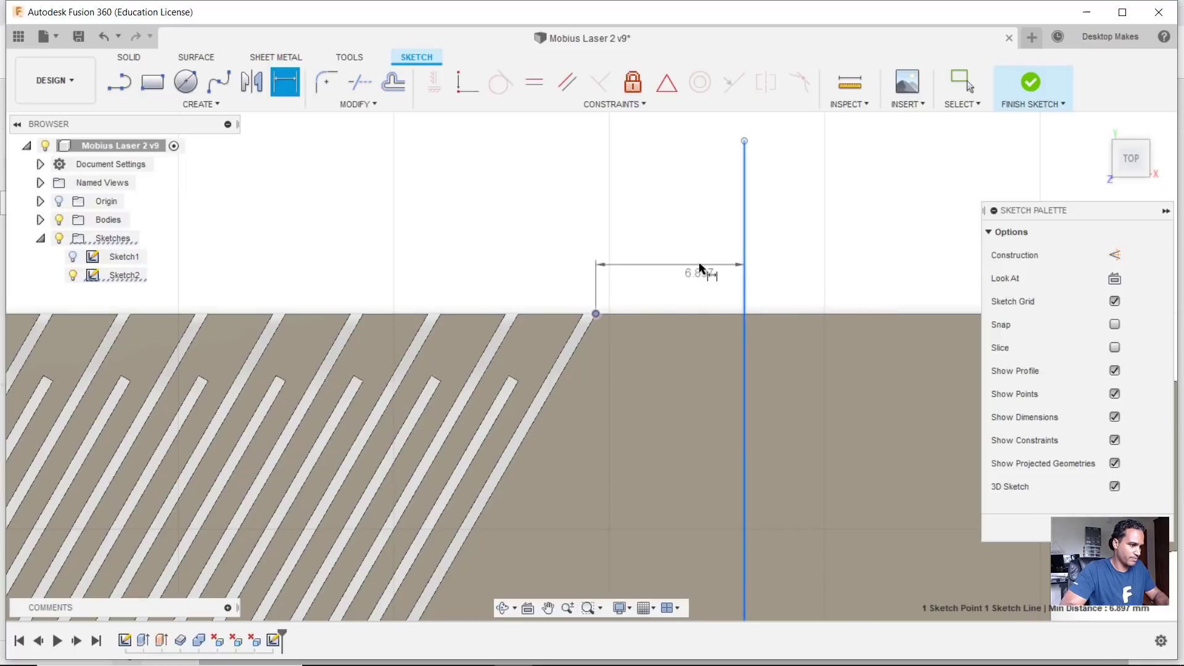
click(701, 266)
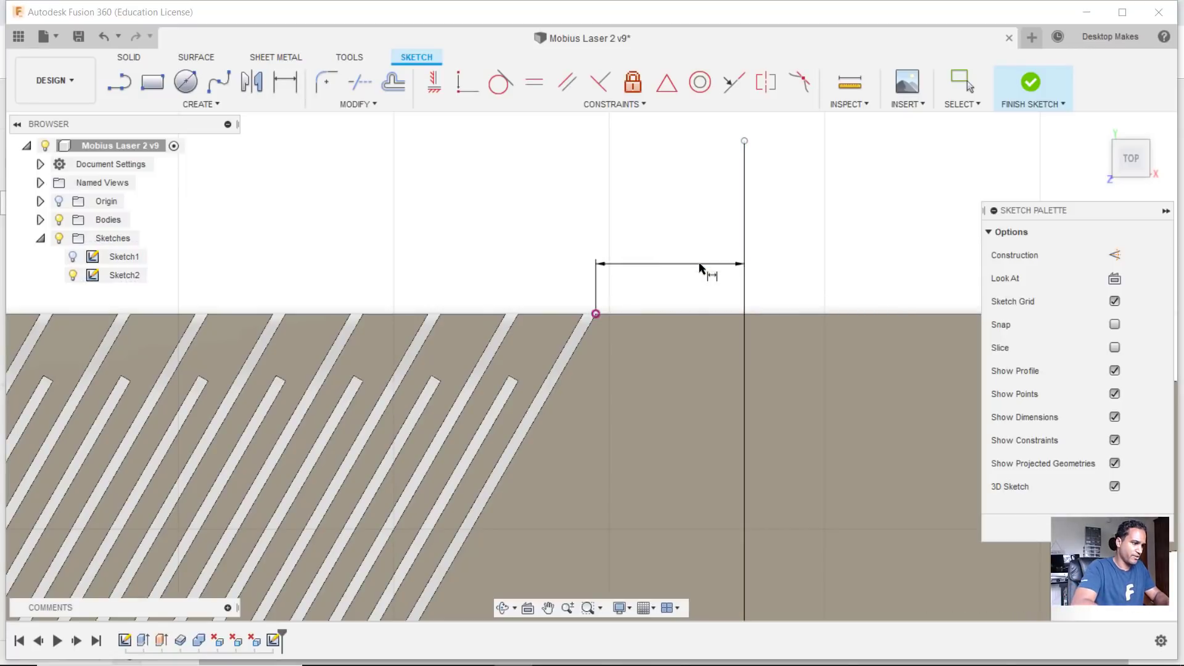
text(5)
key(Return)
scroll(708, 284, down, 4)
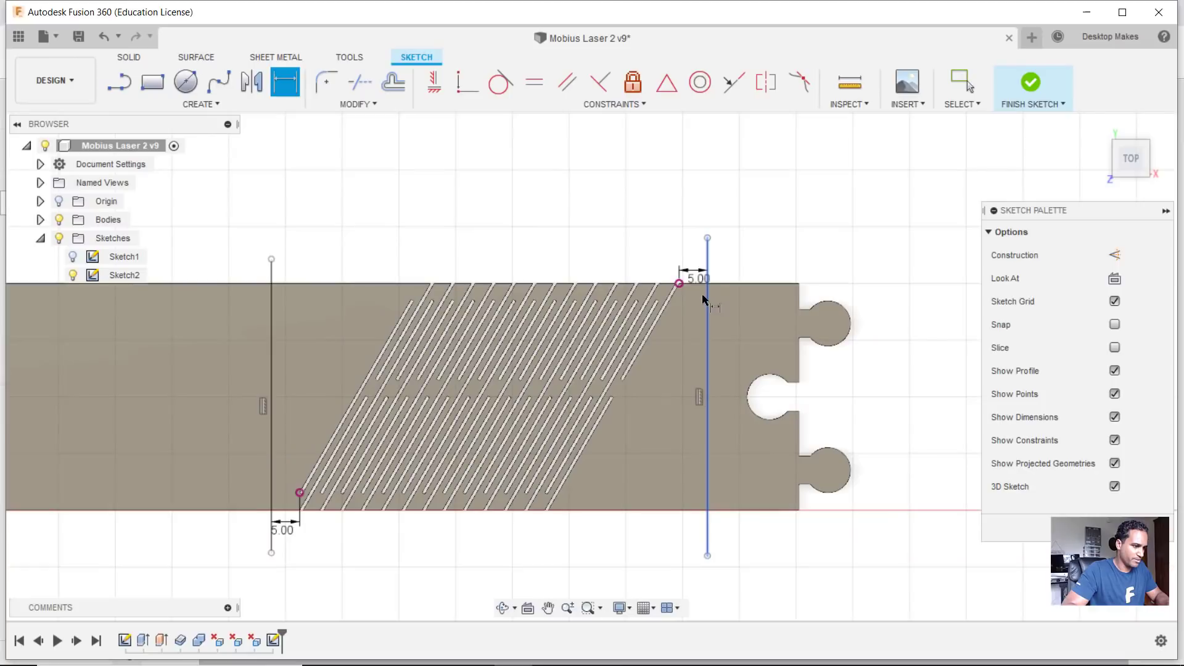
key(Escape)
click(1029, 82)
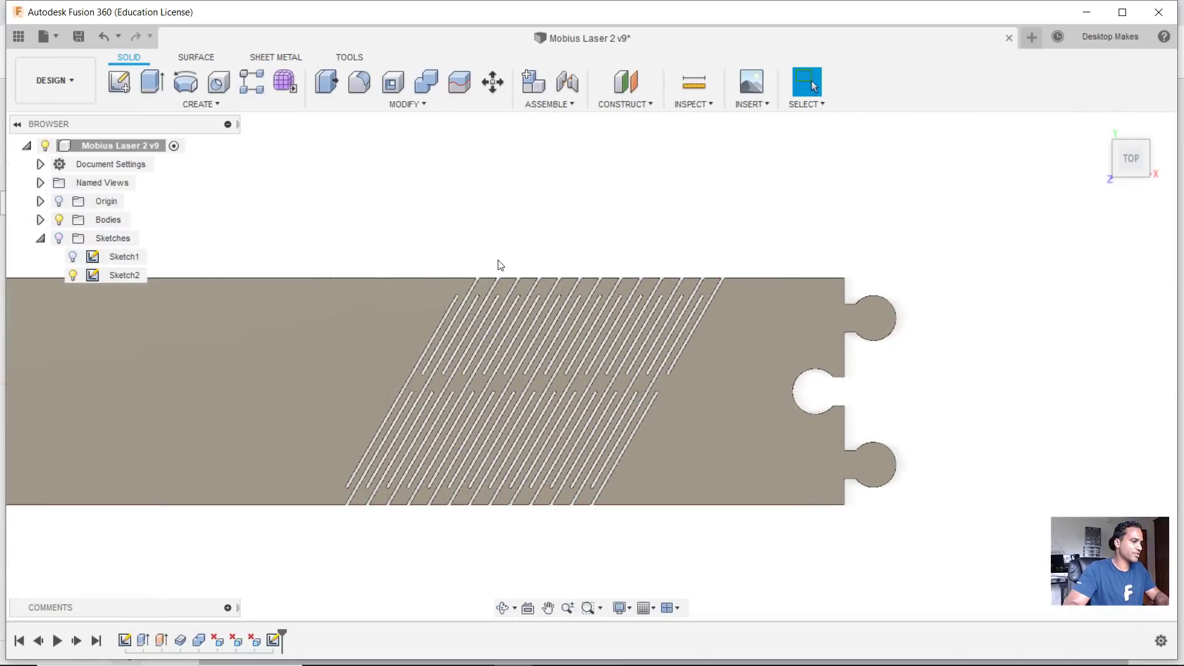
- Show the boundary line sketch and split the strip body at the line on the plain side of the slits
click(74, 258)
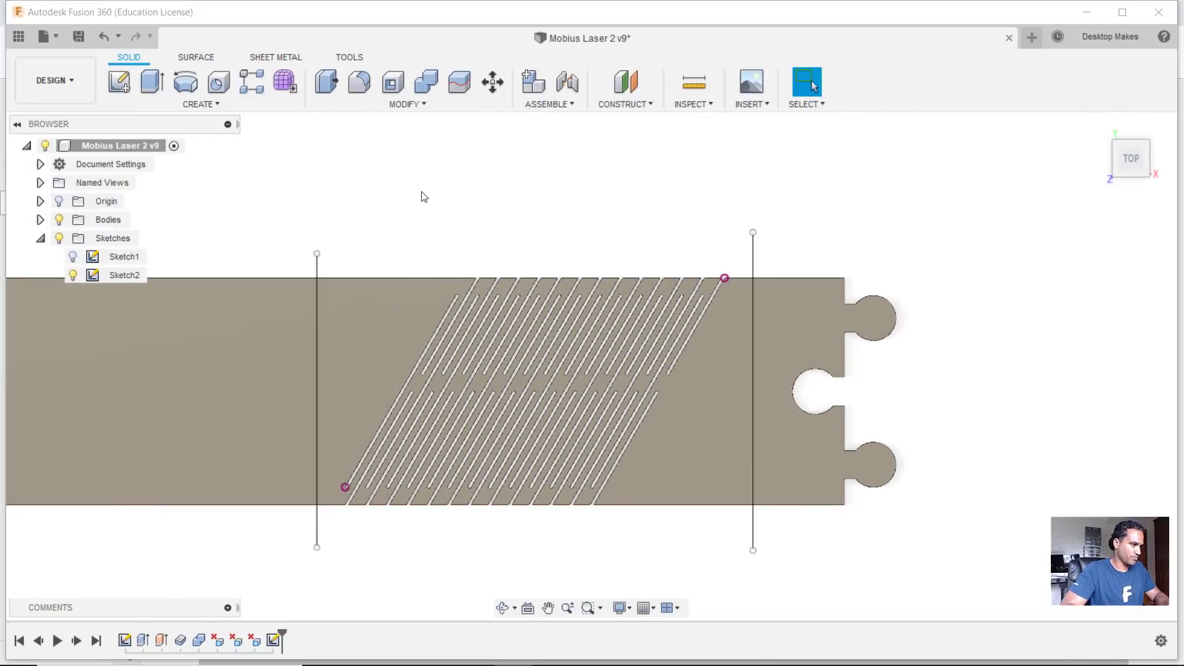
click(354, 108)
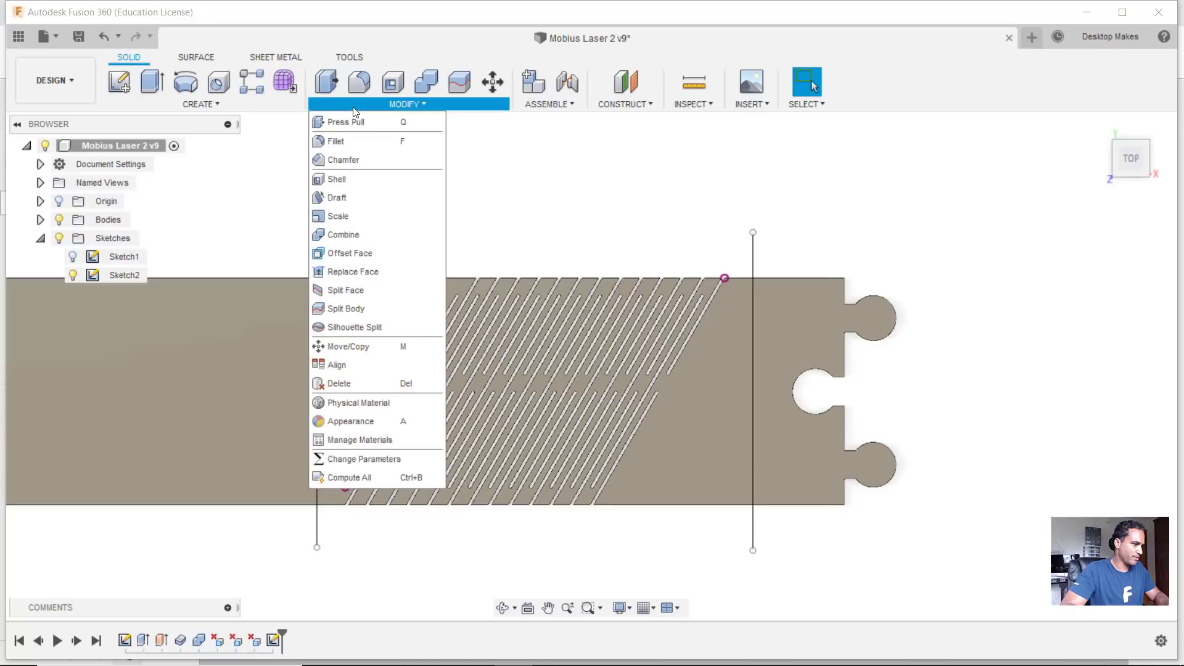
click(345, 308)
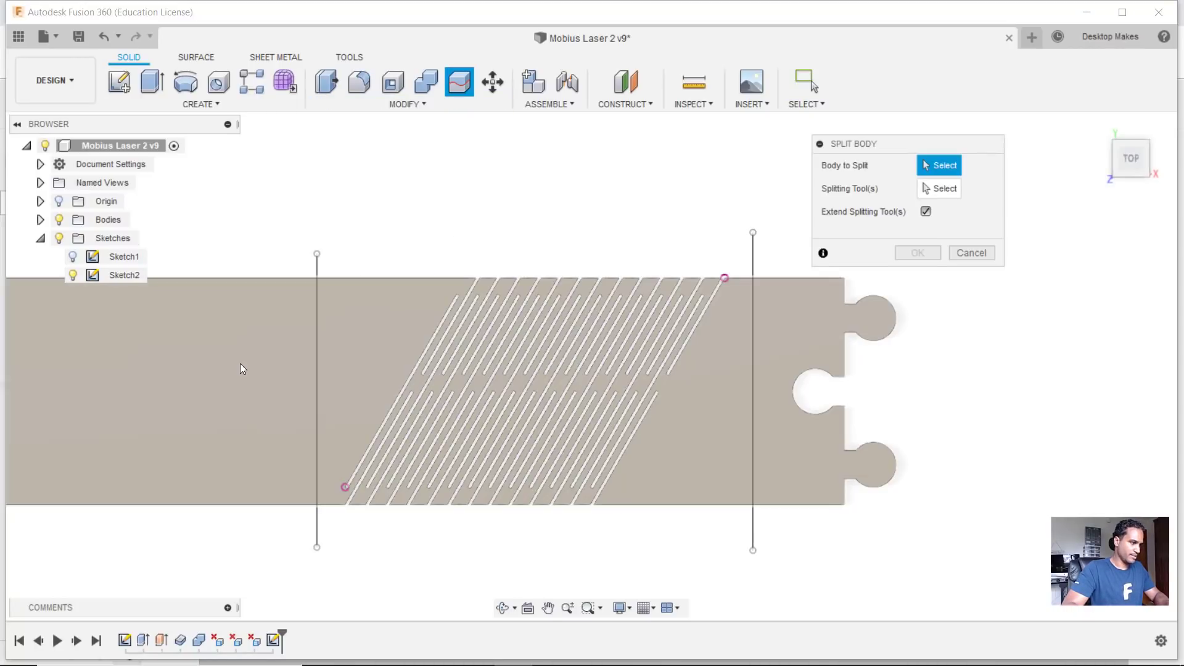
click(243, 368)
click(929, 187)
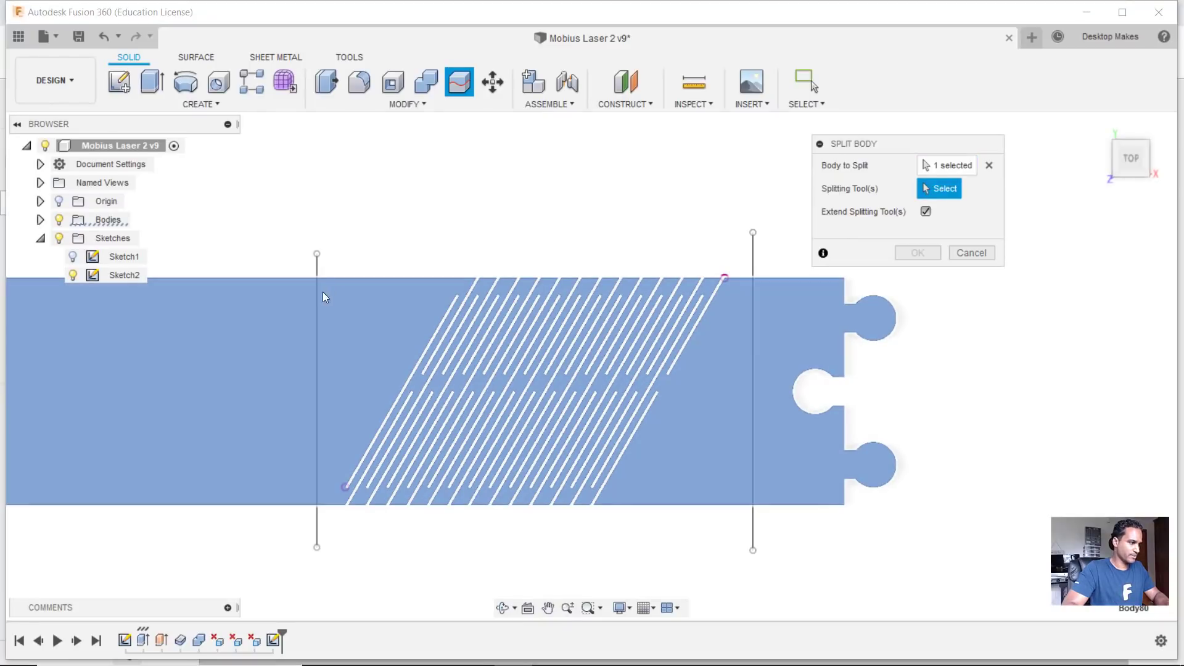
click(317, 270)
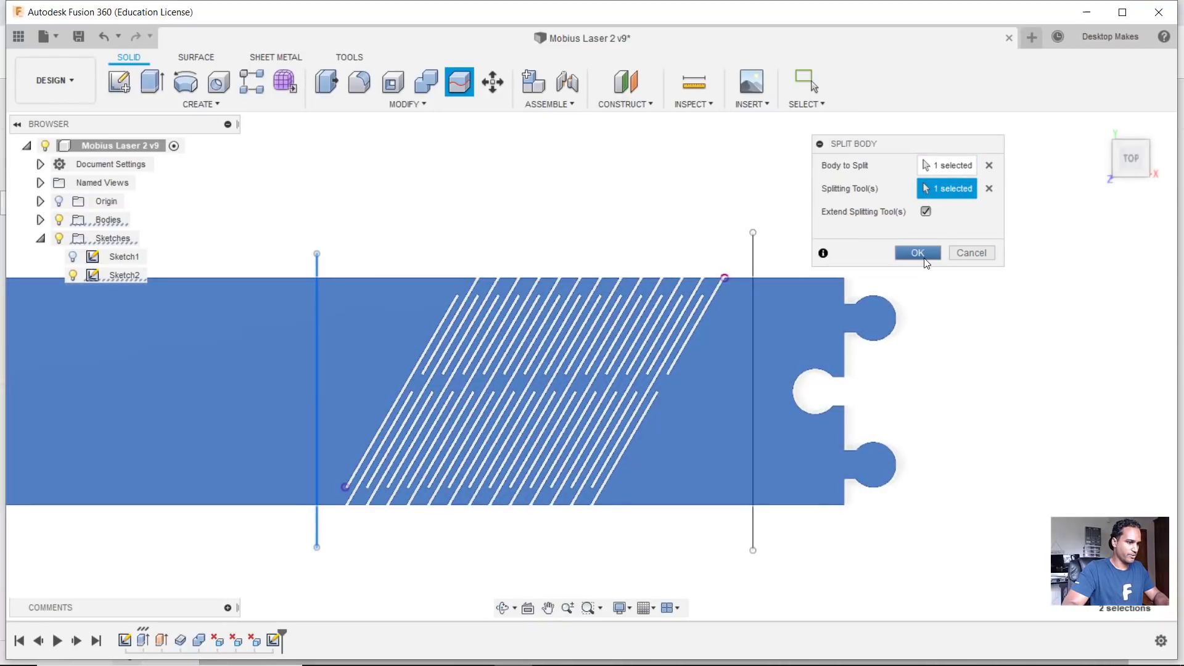
click(918, 253)
- Hide Sketch1, show Sketch2, and split the slit section's body at the boundary line nearest the puzzle tabs
right_click(923, 257)
click(930, 210)
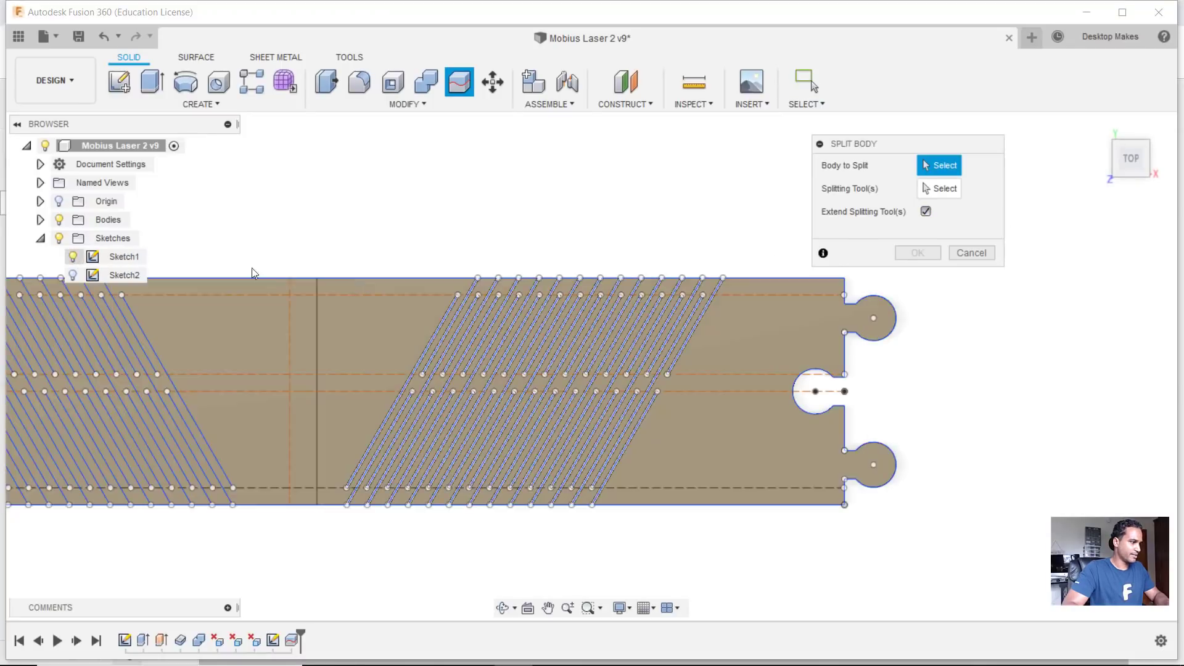
click(72, 257)
click(72, 257)
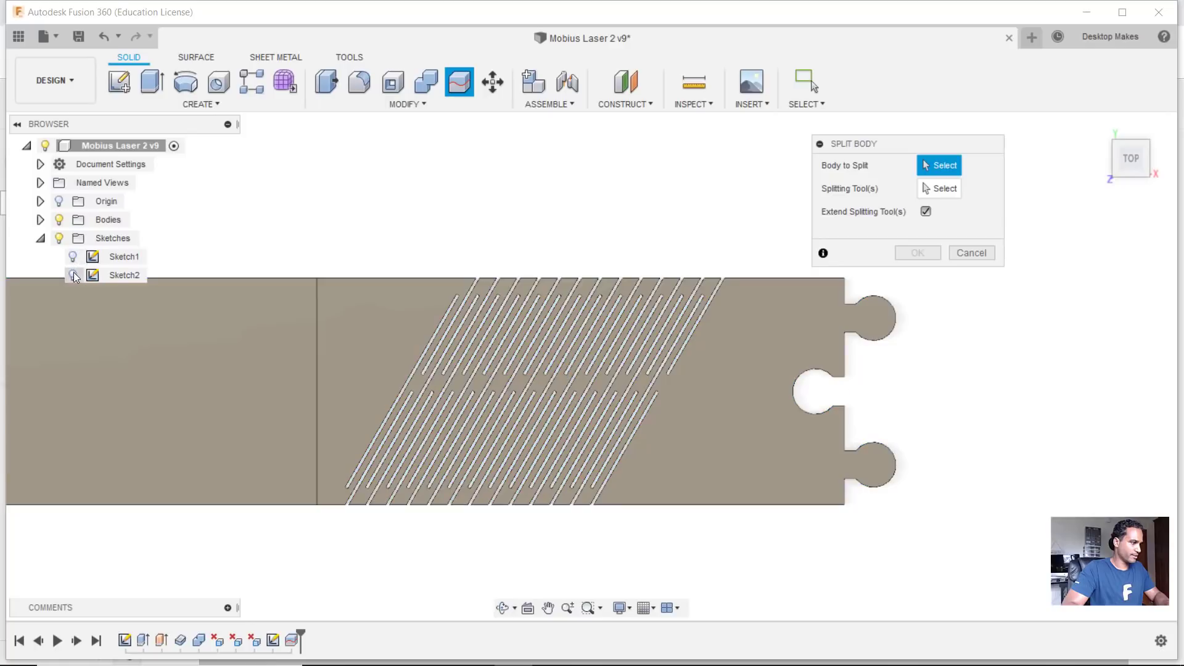
click(73, 274)
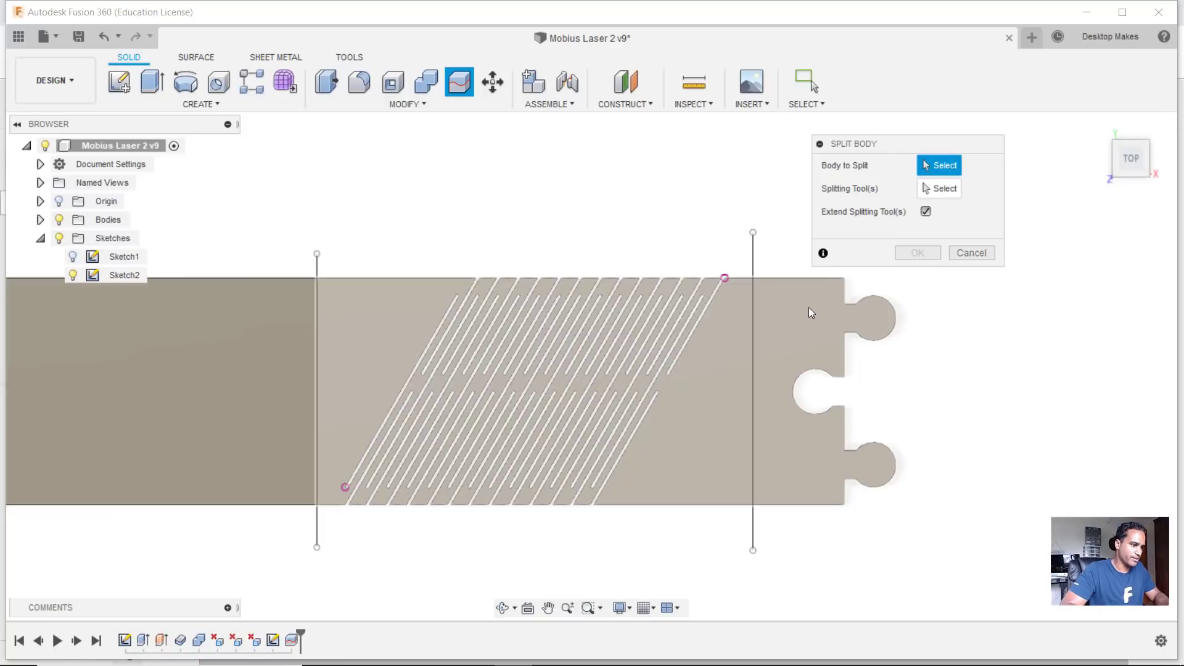
click(806, 306)
click(937, 188)
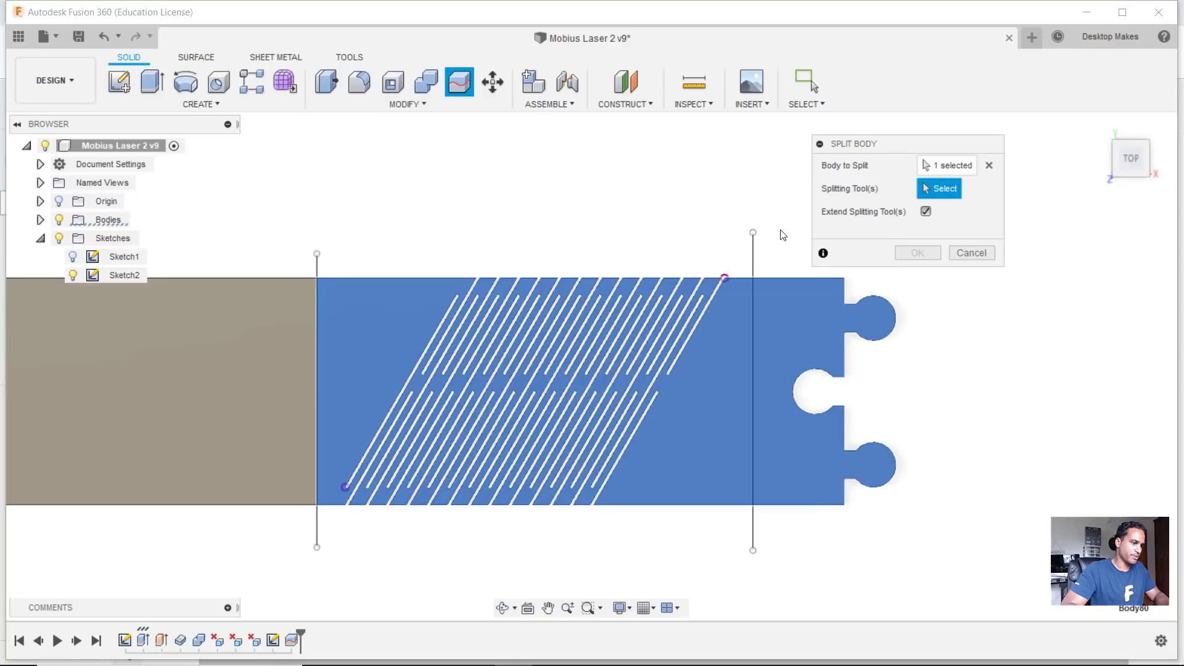
click(753, 255)
click(917, 252)
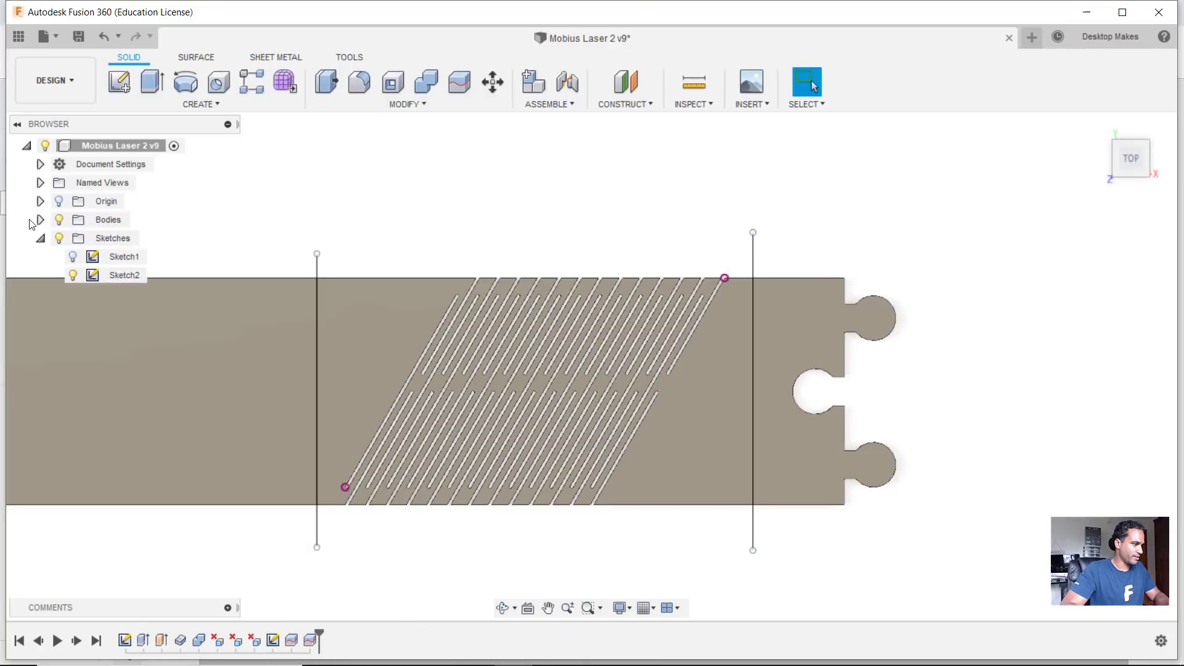
- Remove the hidden leftover bodies Body81 to Body119 from the design
click(40, 219)
scroll(172, 278, down, 2)
middle_drag(311, 250, 441, 246)
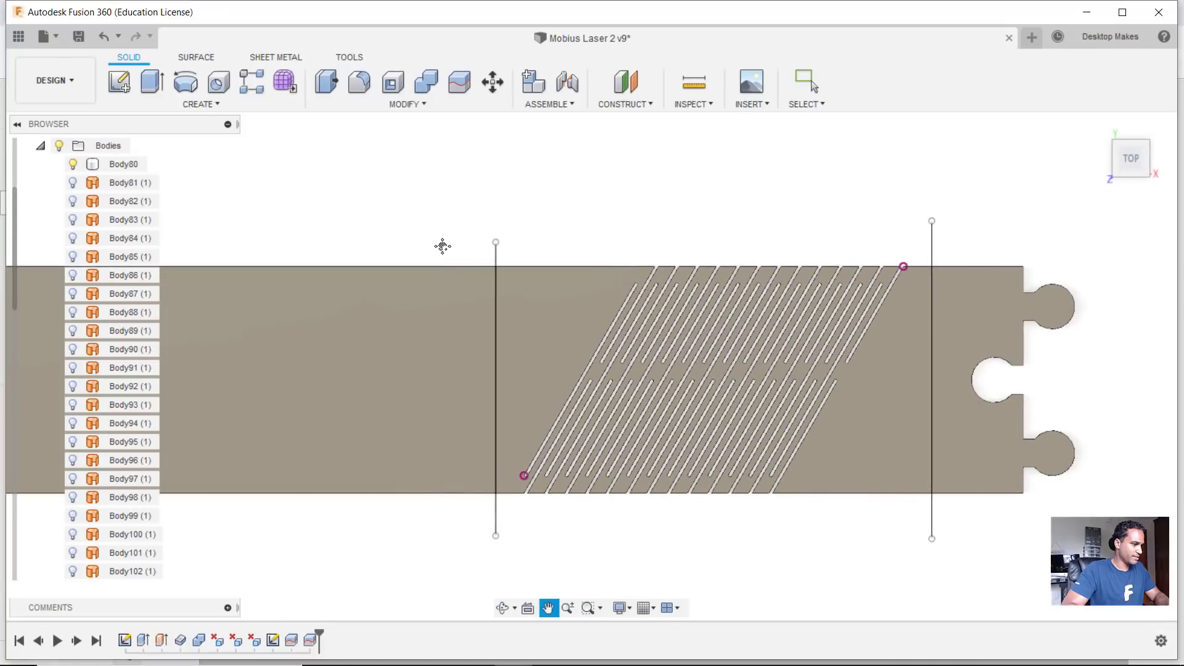
scroll(141, 388, up, 2)
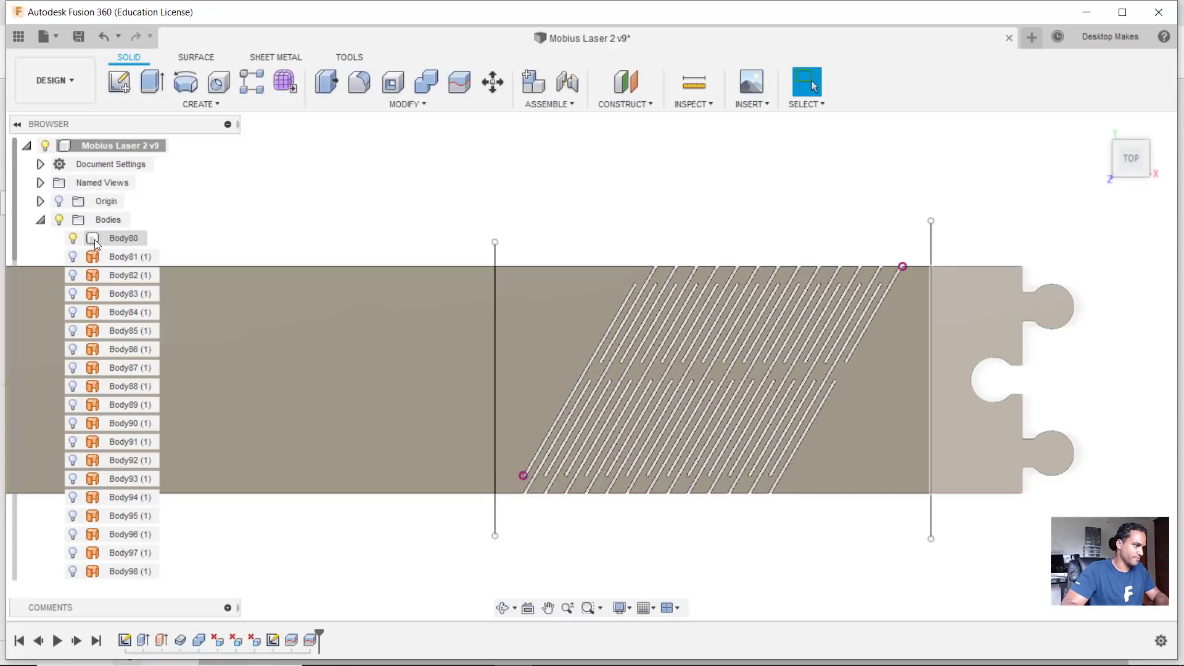
scroll(124, 407, down, 10)
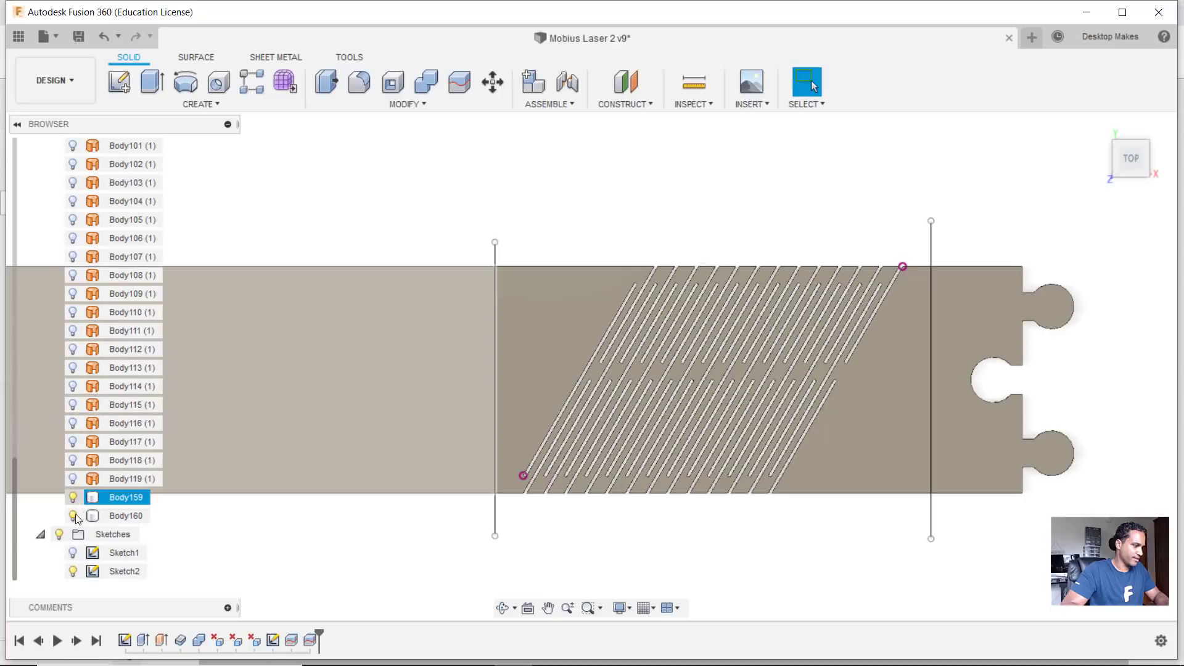
scroll(85, 463, up, 10)
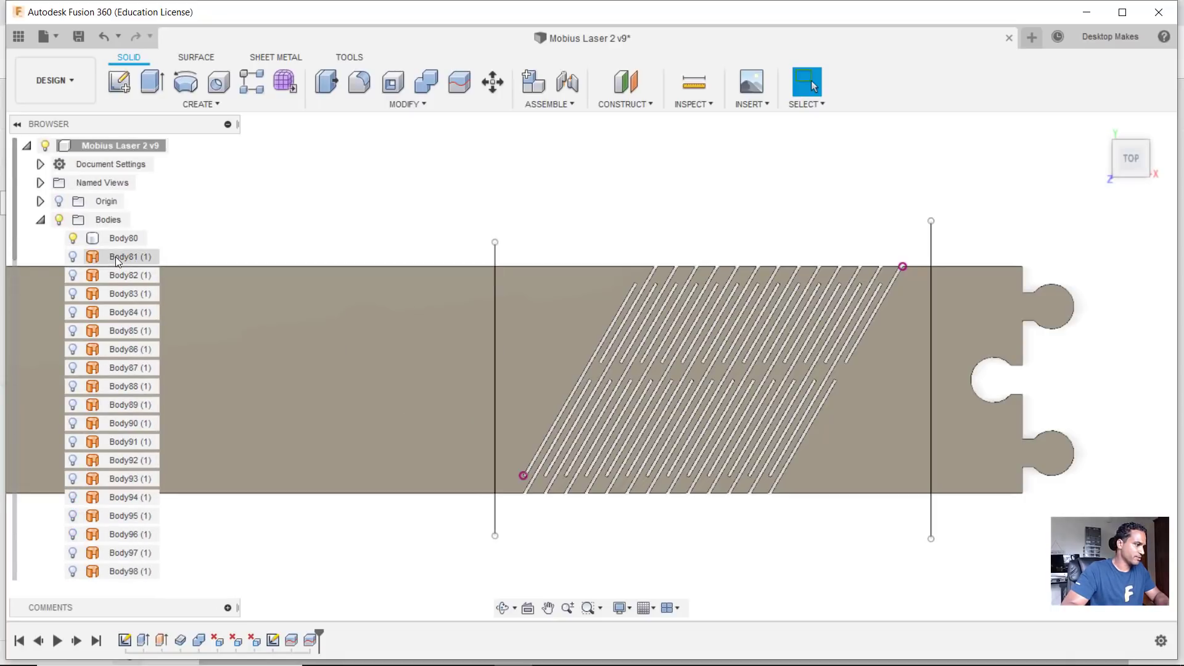
click(115, 257)
scroll(111, 322, down, 10)
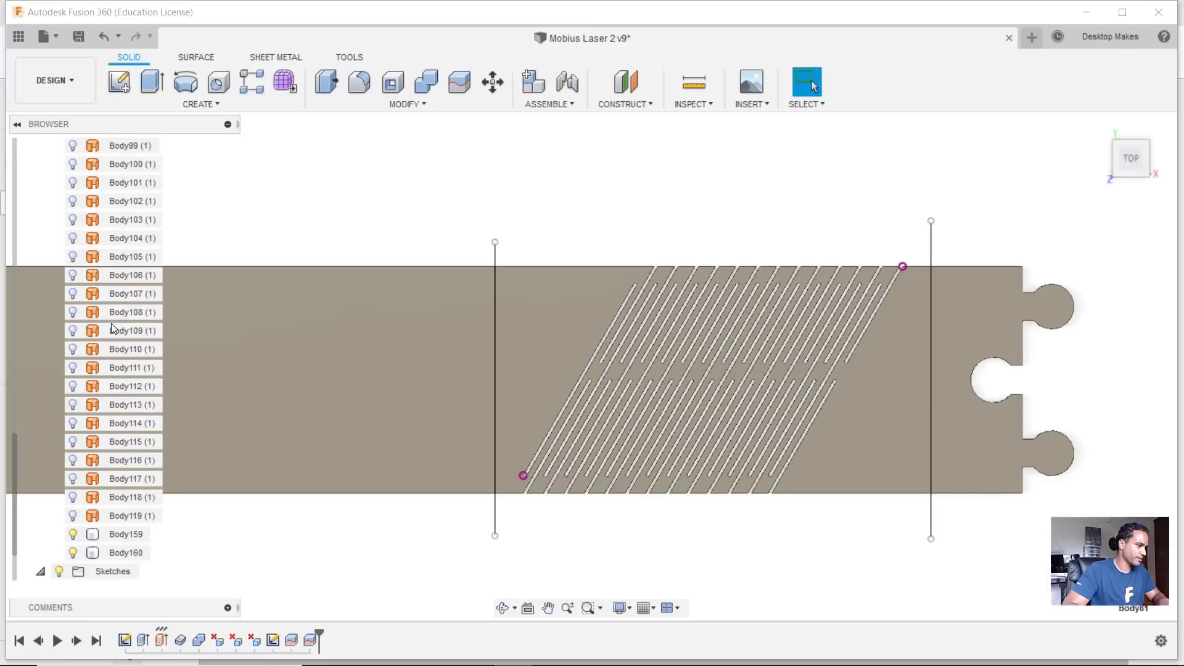
scroll(111, 324, down, 1)
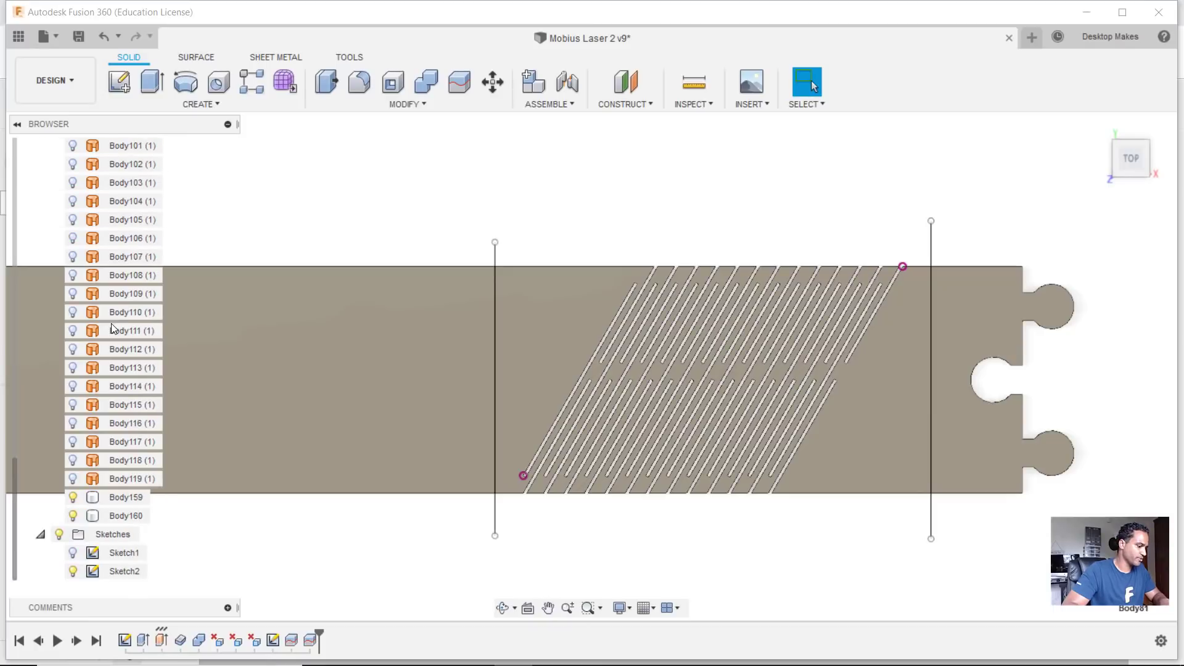
shift+click(118, 477)
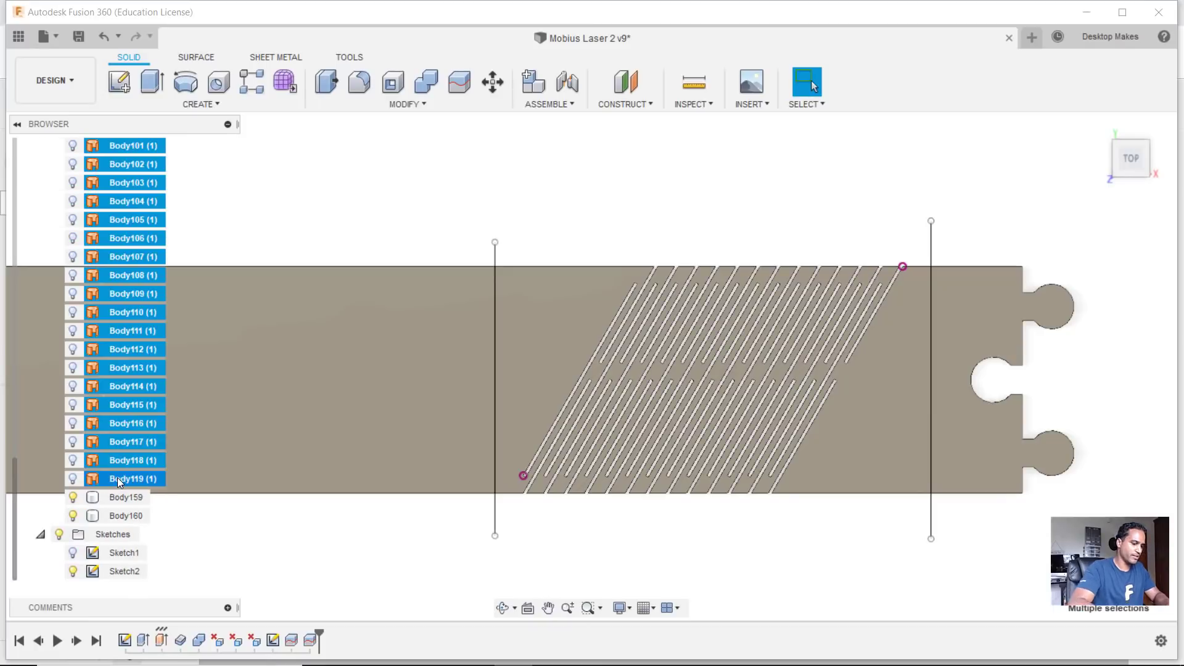
right_click(135, 402)
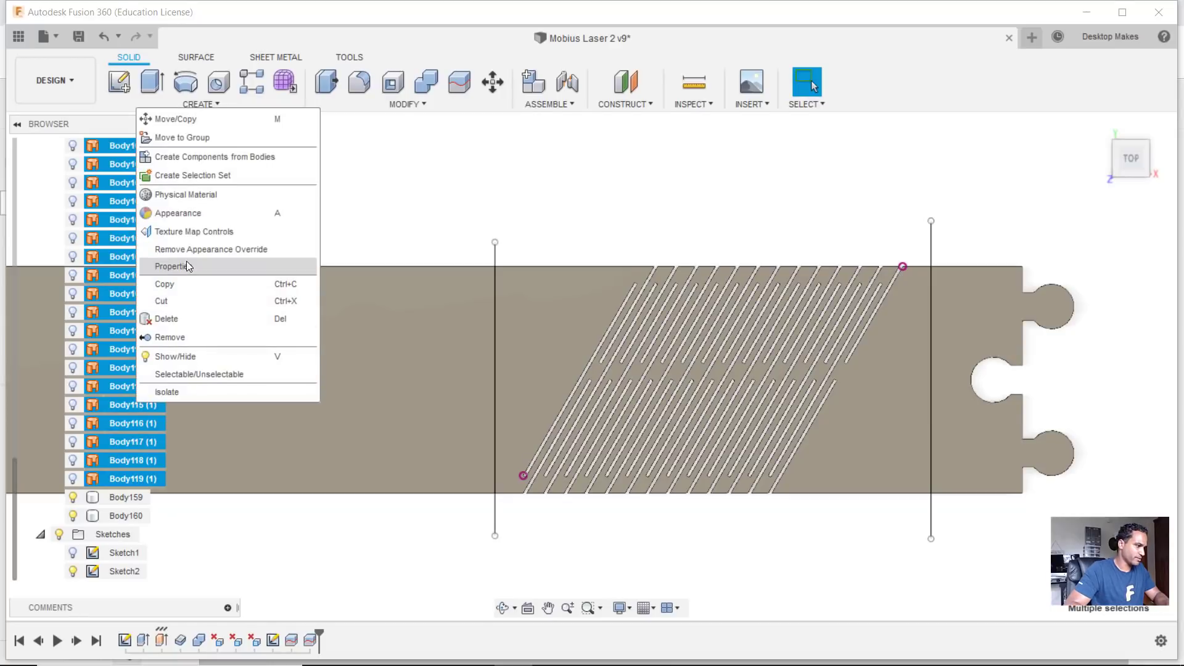
click(193, 335)
scroll(192, 334, down, 2)
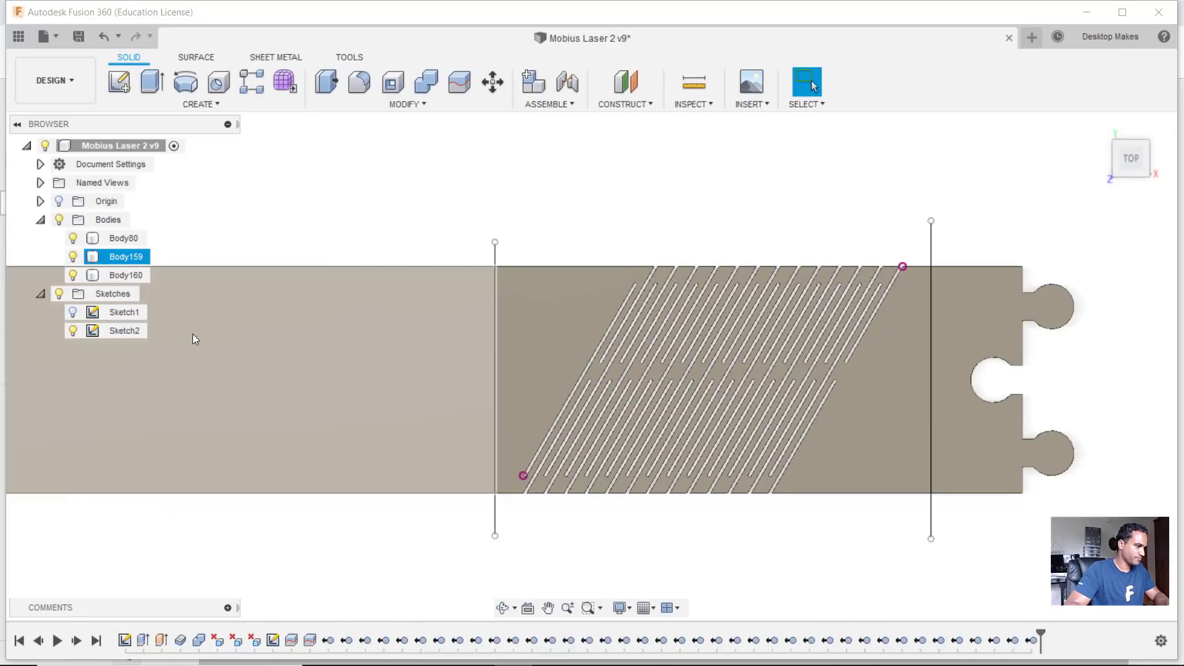
- Check which section each remaining body covers by toggling the bodies' visibility one at a time
click(73, 239)
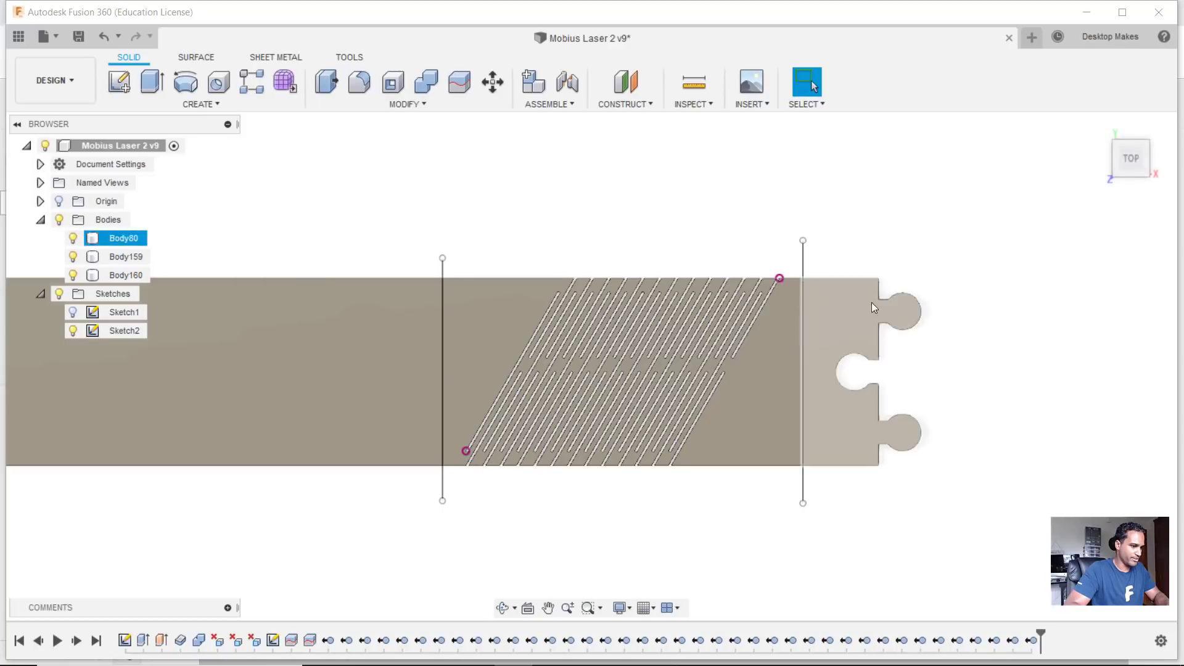
click(75, 257)
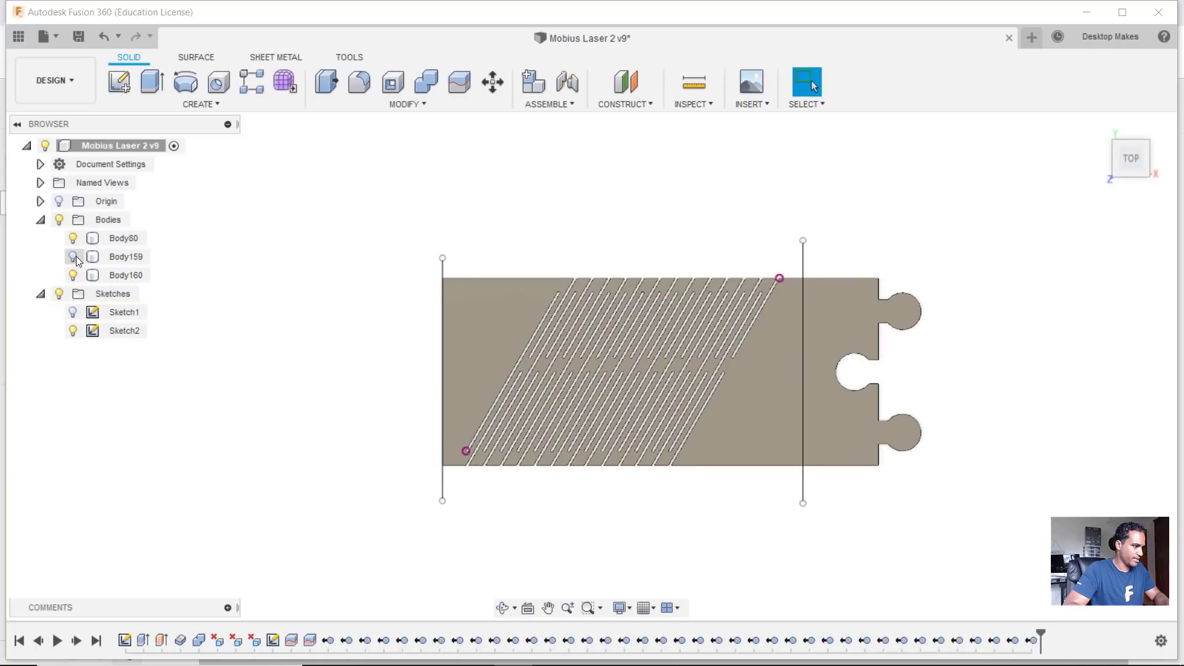
click(76, 257)
middle_drag(244, 408, 726, 440)
scroll(495, 442, down, 1)
scroll(498, 447, down, 2)
click(72, 275)
click(72, 275)
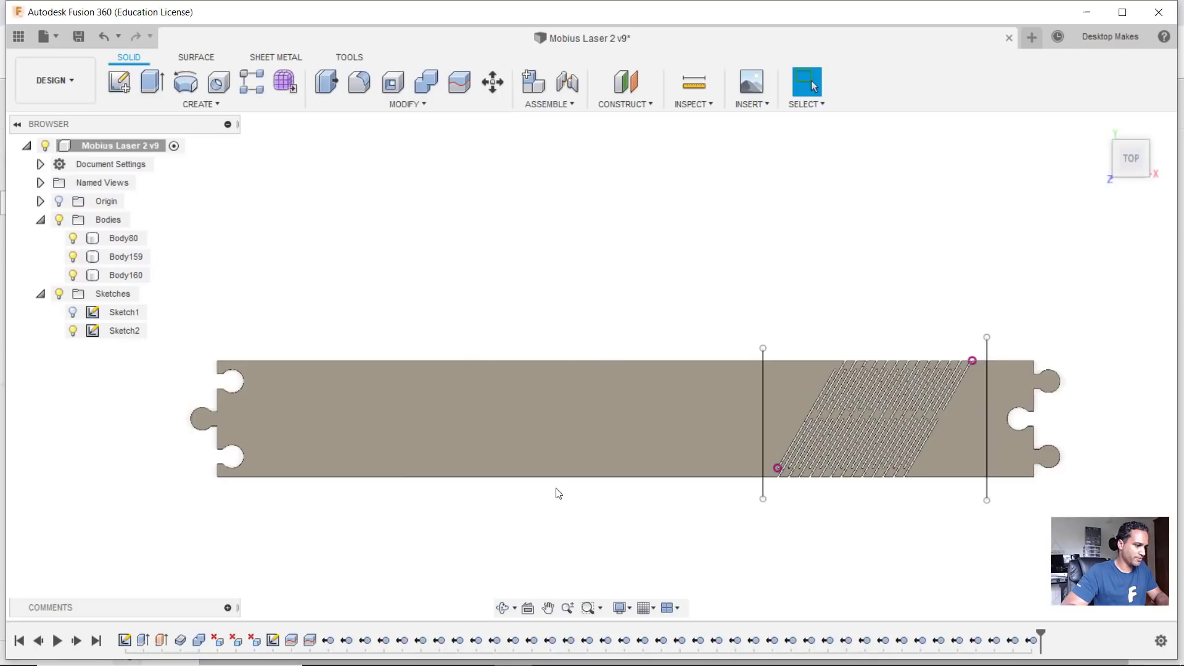
- Start a sketch on the plain section's face and draw a vertical line about 57 mm long across the strip near its puzzle end
scroll(153, 441, up, 3)
click(372, 313)
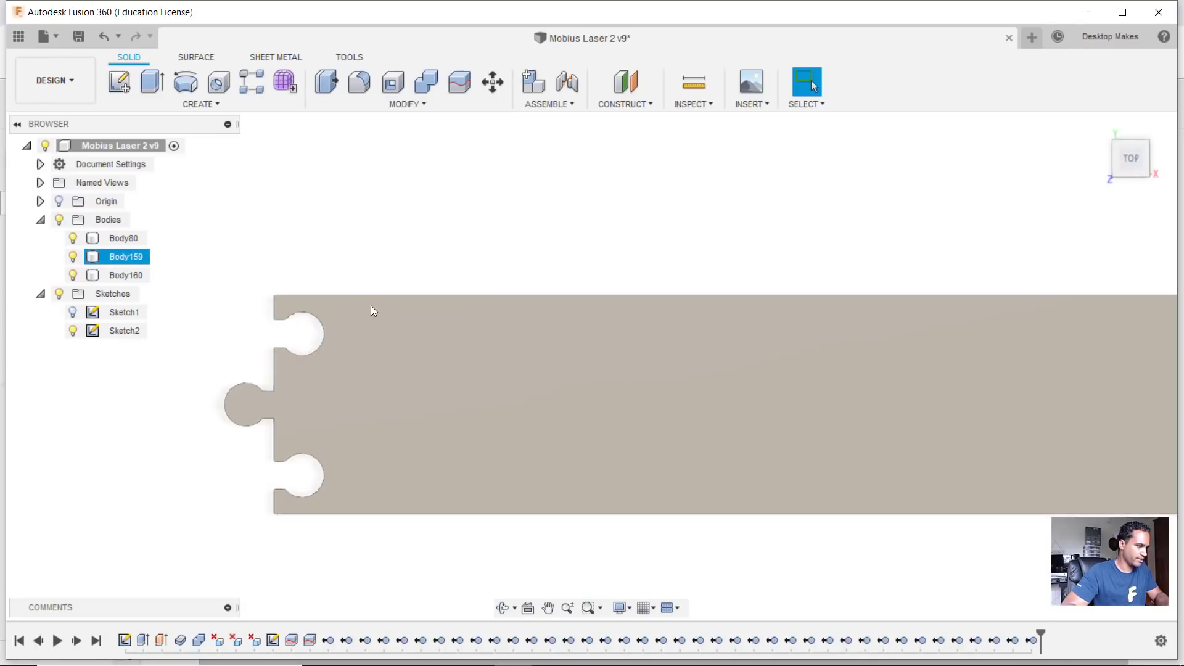
click(313, 267)
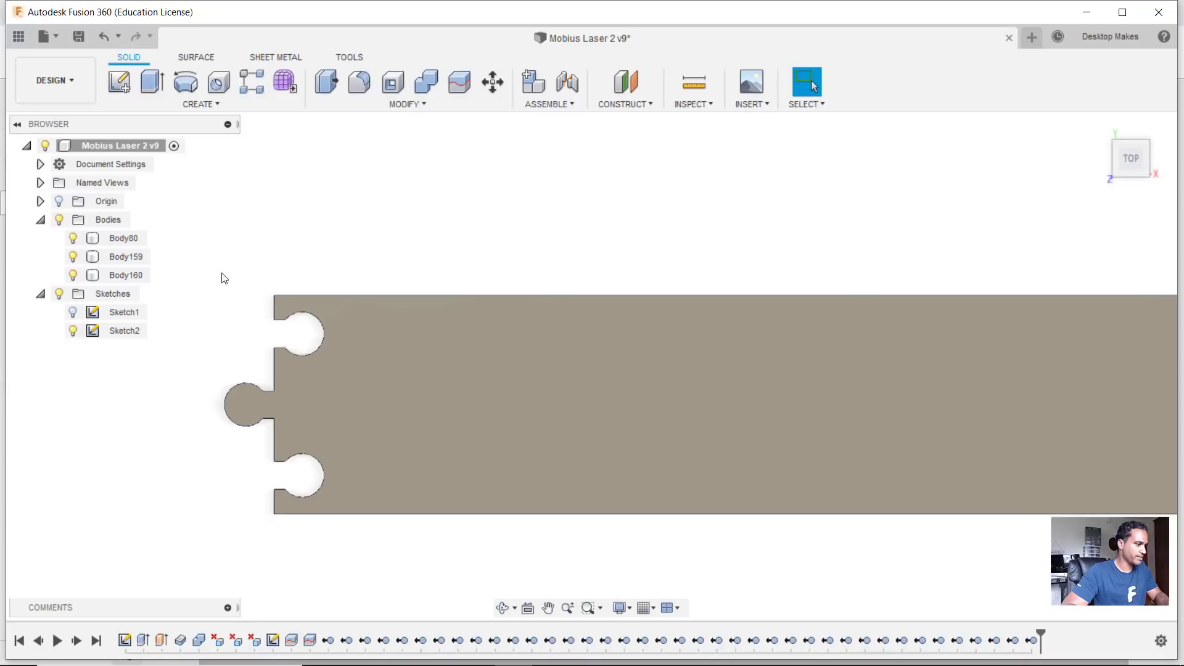
click(119, 81)
click(388, 365)
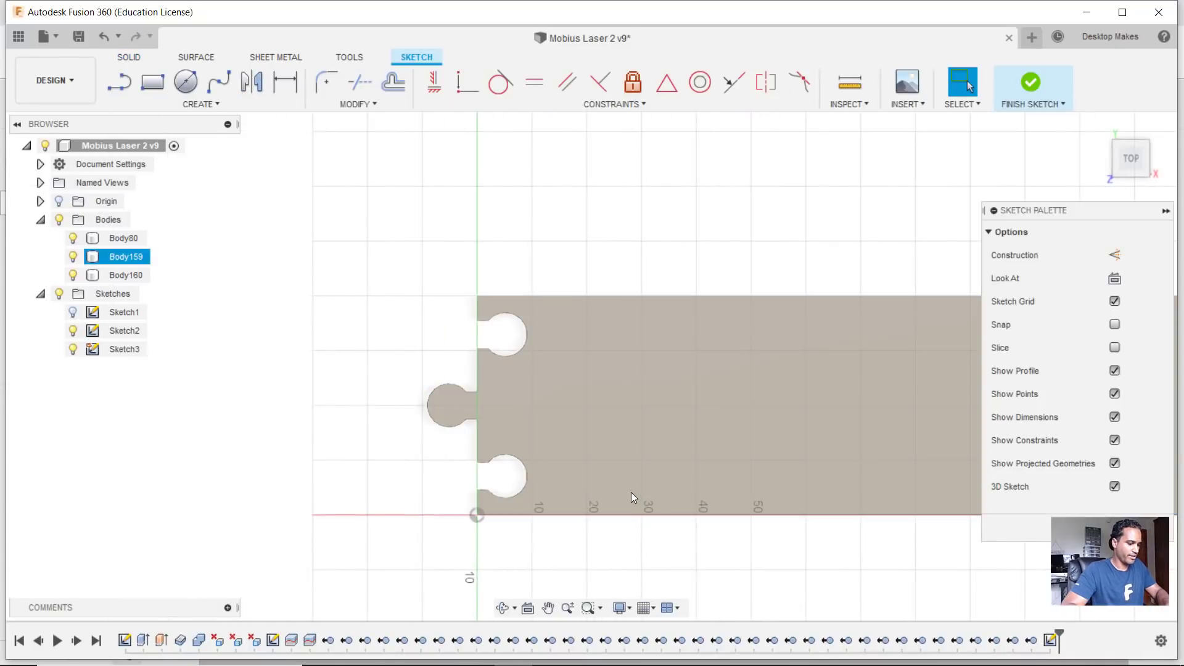
click(623, 251)
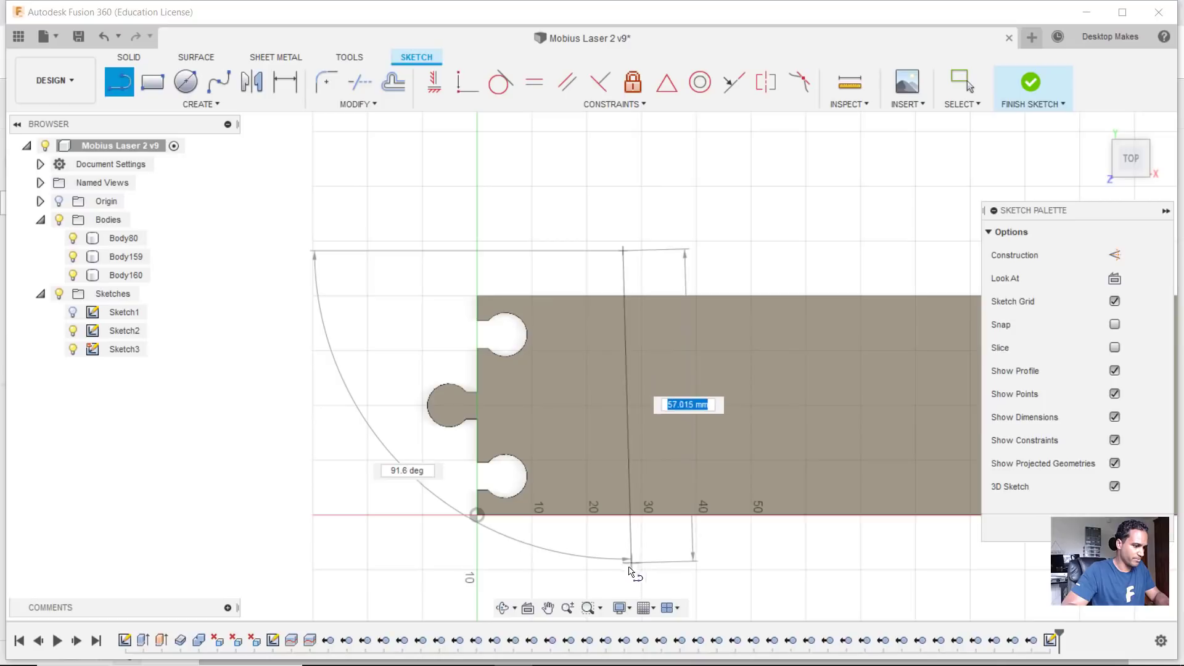
click(623, 574)
key(Escape)
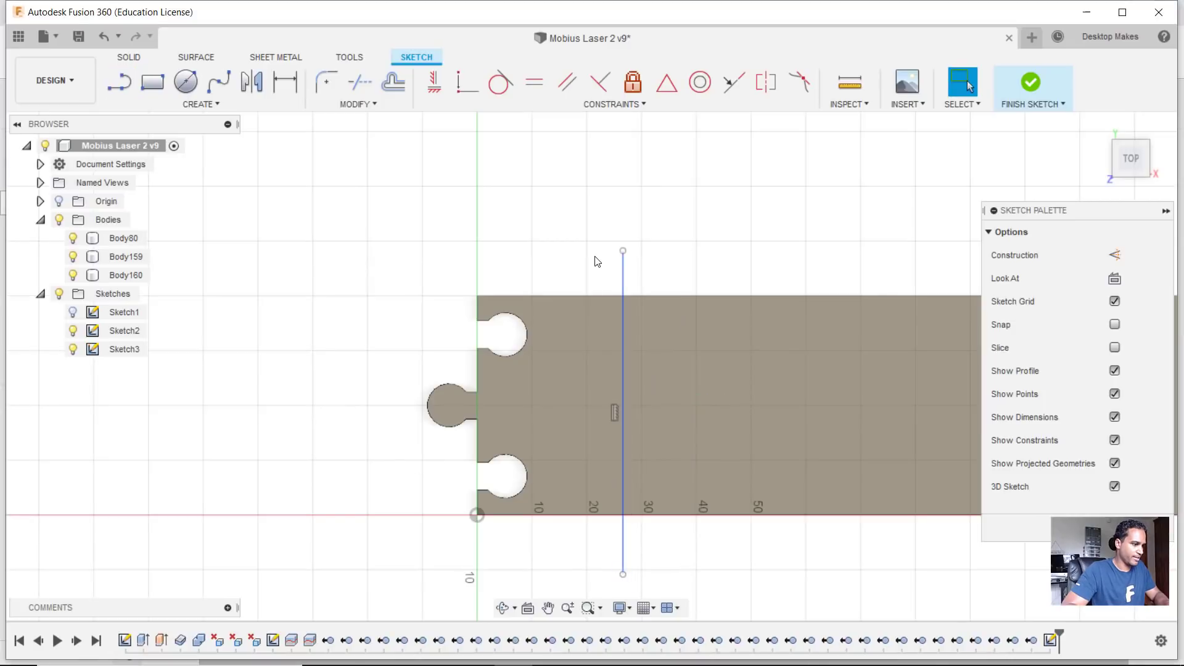
- Dimension the line 16 mm from the straight end edge between the puzzle cutouts and finish the sketch
key(d)
click(624, 318)
click(477, 370)
click(503, 274)
text(16)
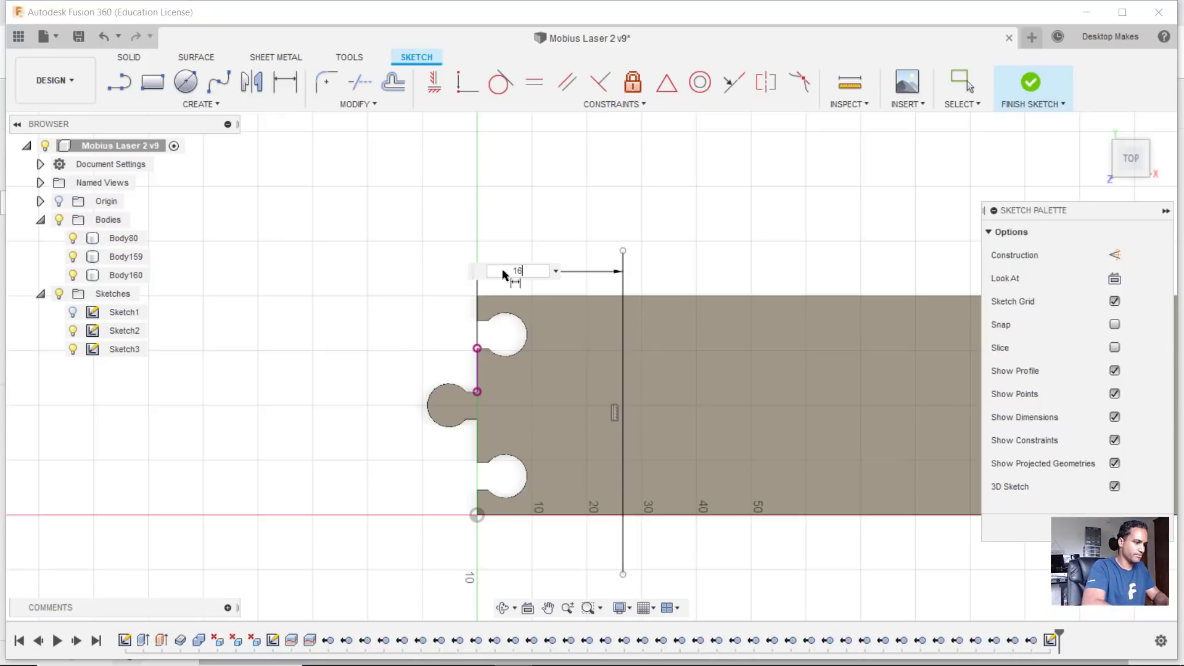
key(Return)
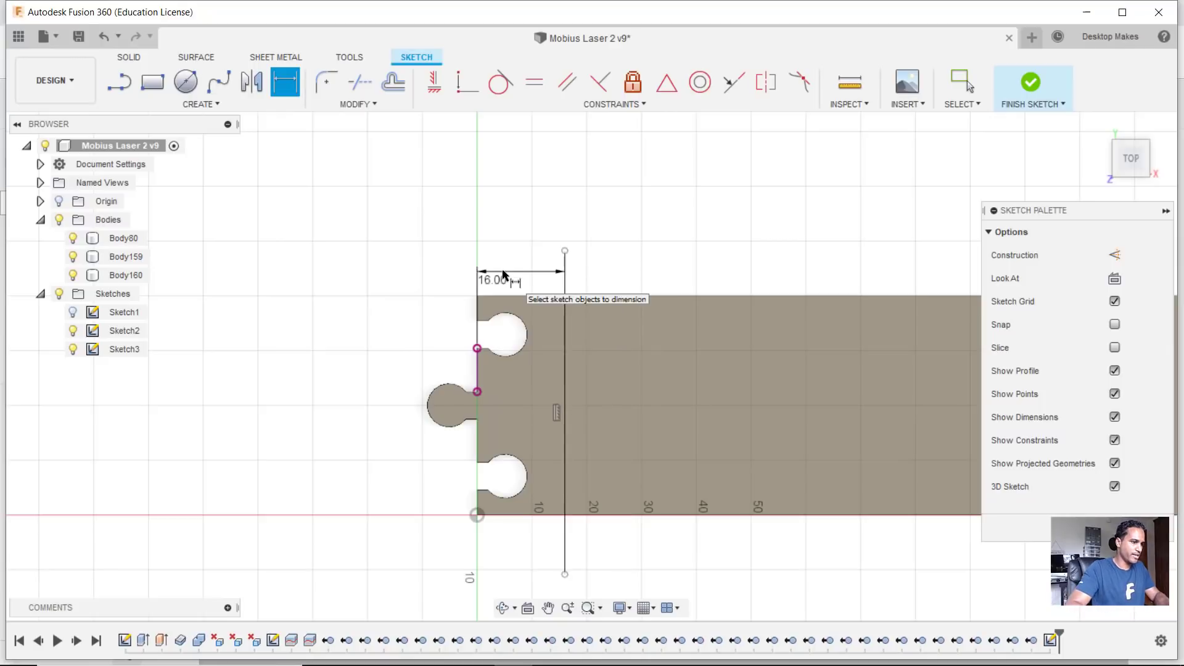
click(1038, 81)
- Split the long plain body at the new line beside its puzzle end
click(426, 106)
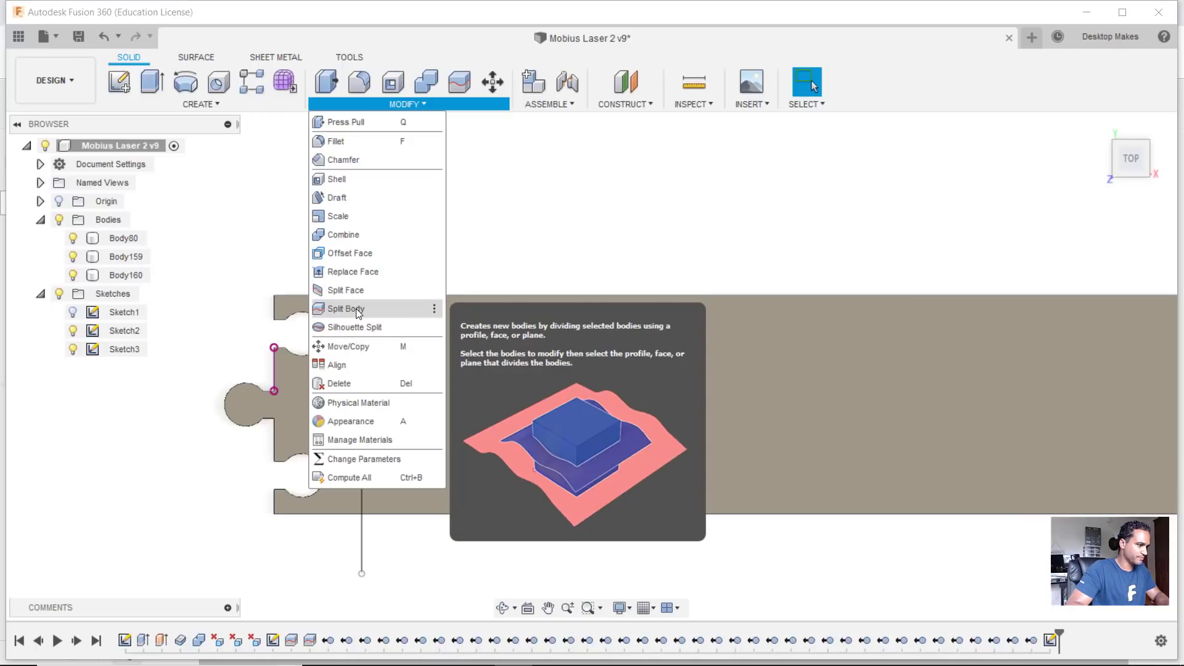
click(375, 309)
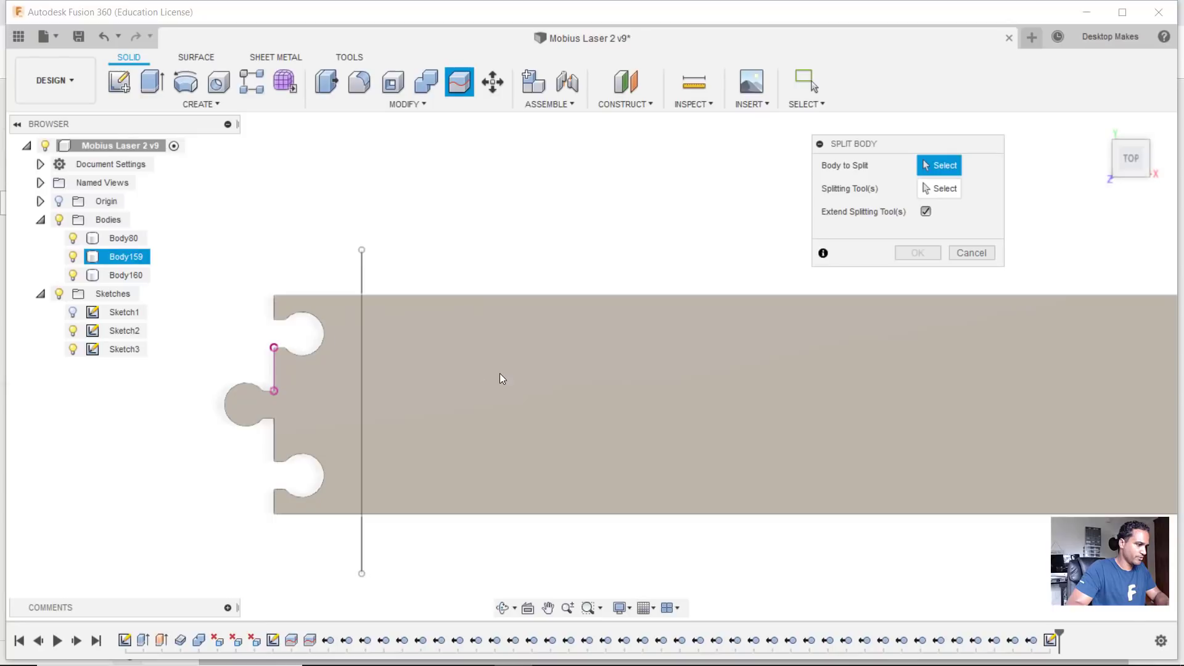
click(511, 370)
click(941, 191)
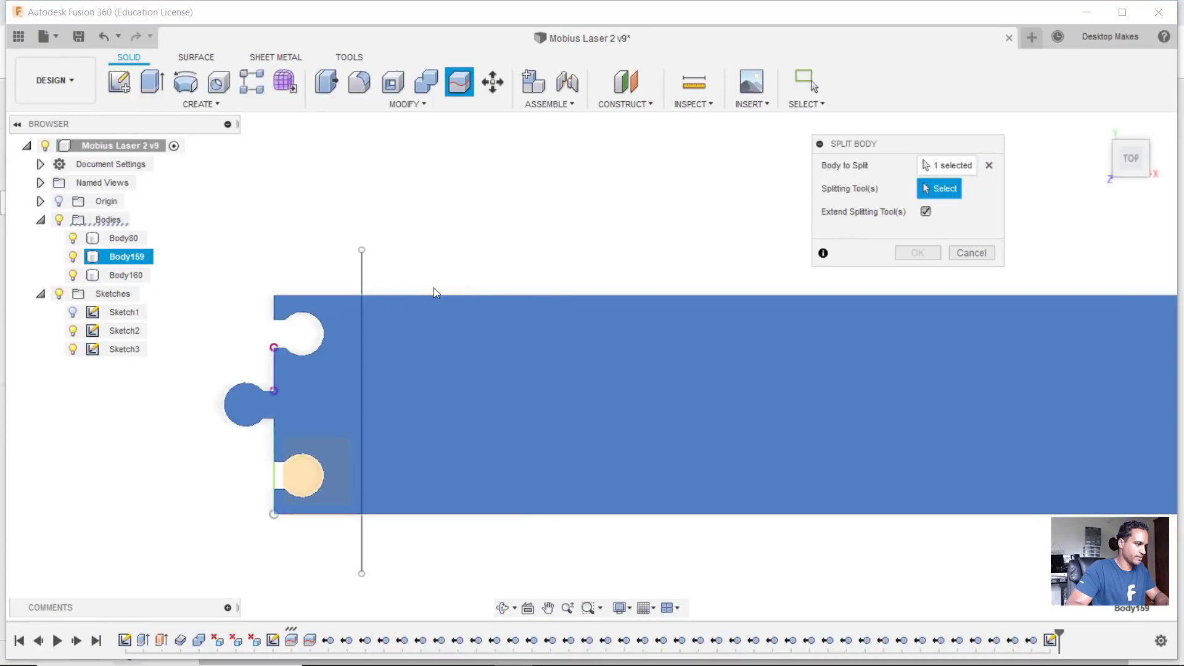
click(362, 274)
click(916, 253)
- Remove the long plain middle body between the puzzle end and the slit section, and hide Sketch2 with its split lines
scroll(806, 426, down, 5)
click(682, 410)
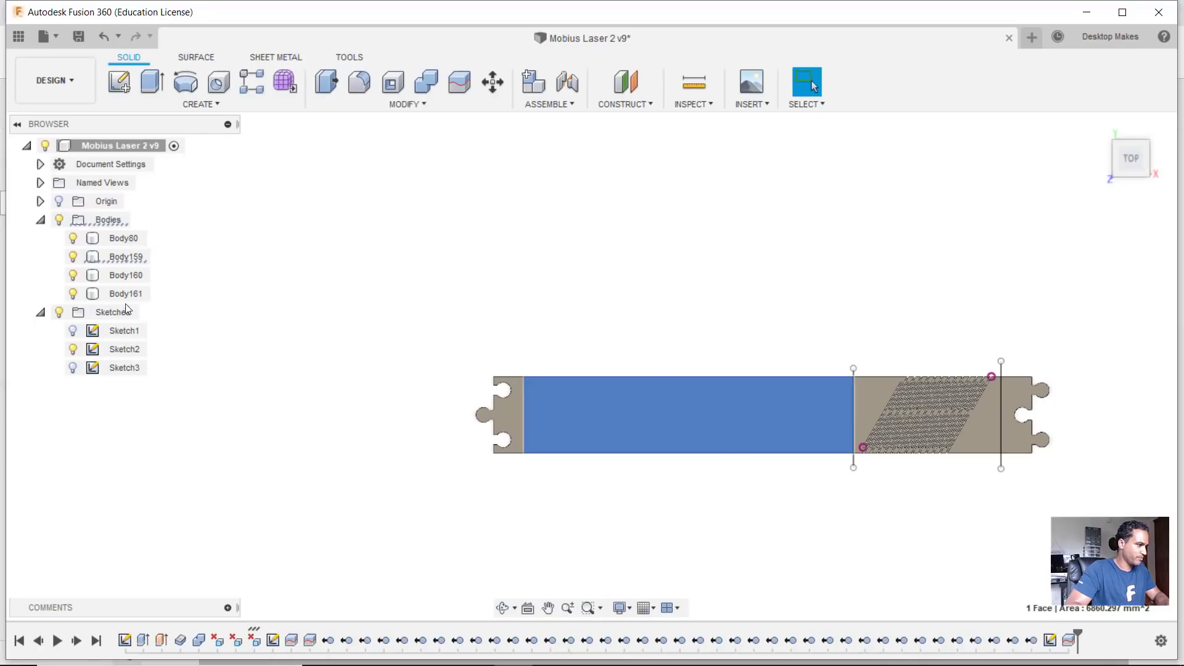
right_click(113, 259)
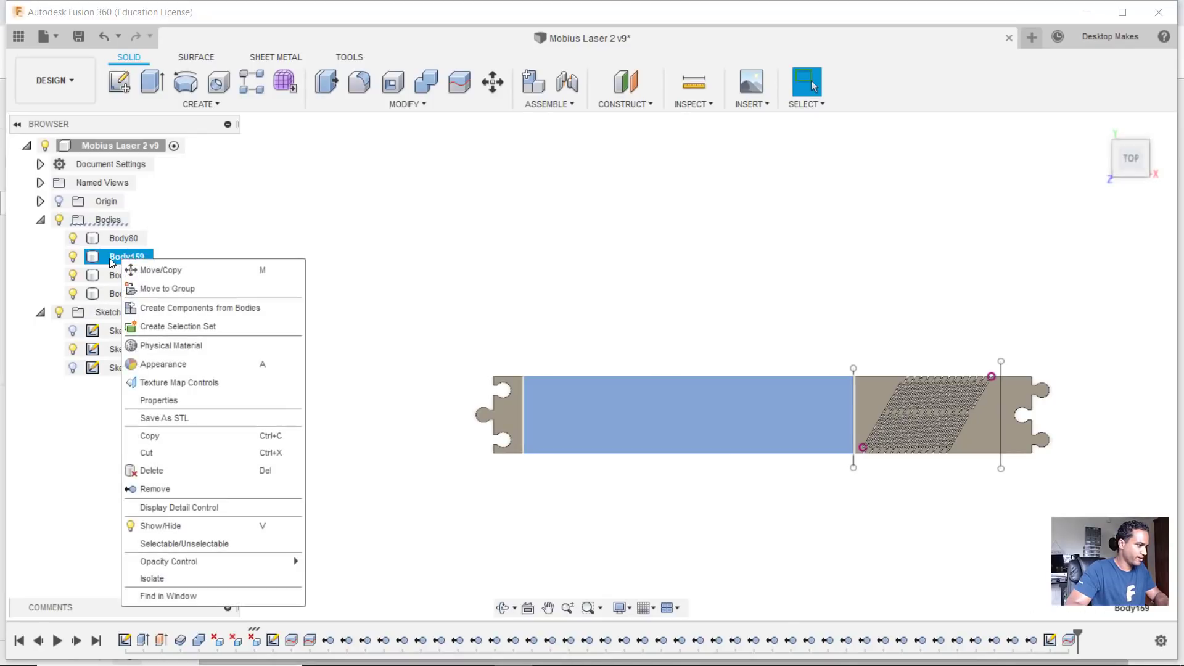
click(329, 265)
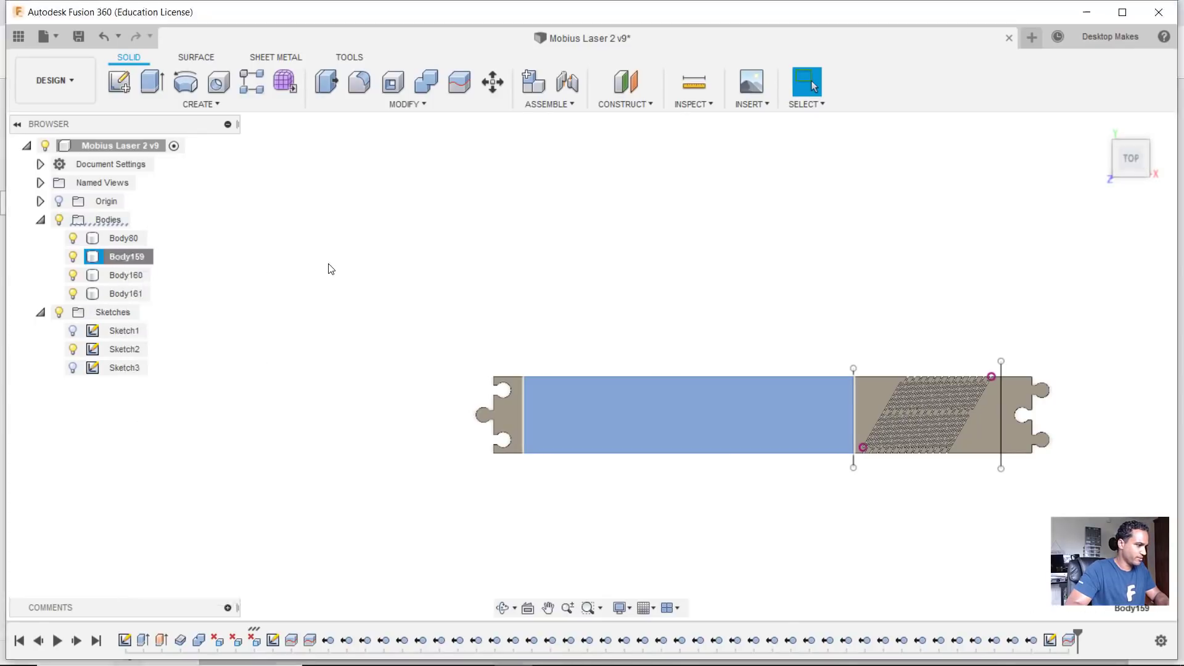
click(595, 413)
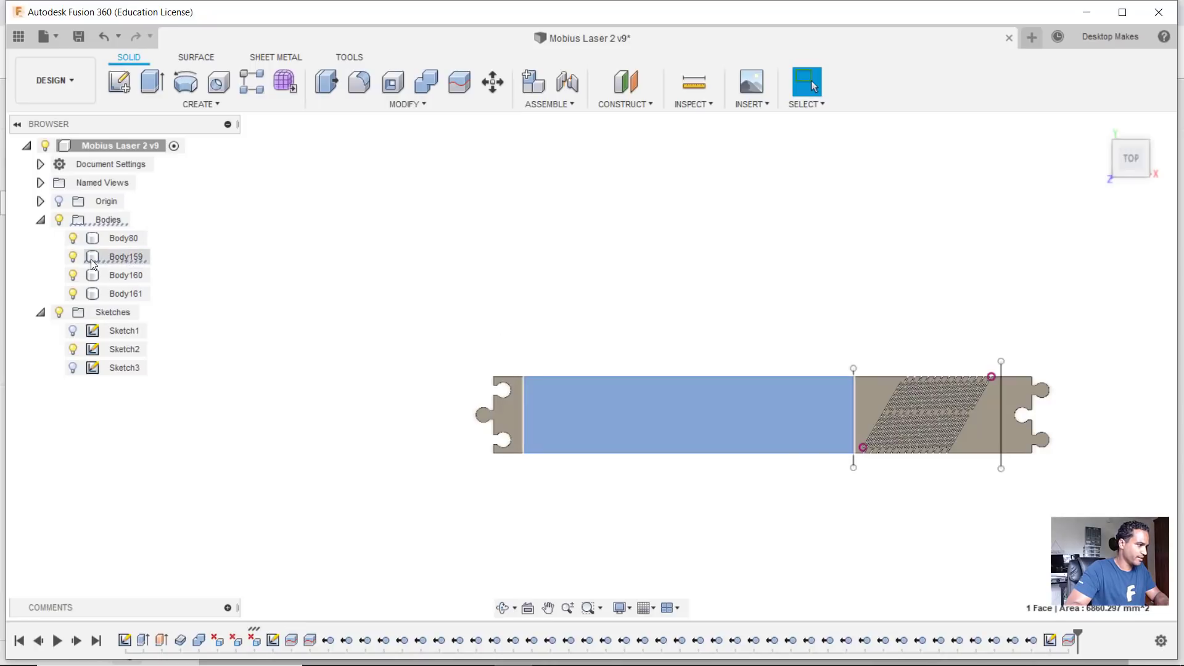
right_click(128, 258)
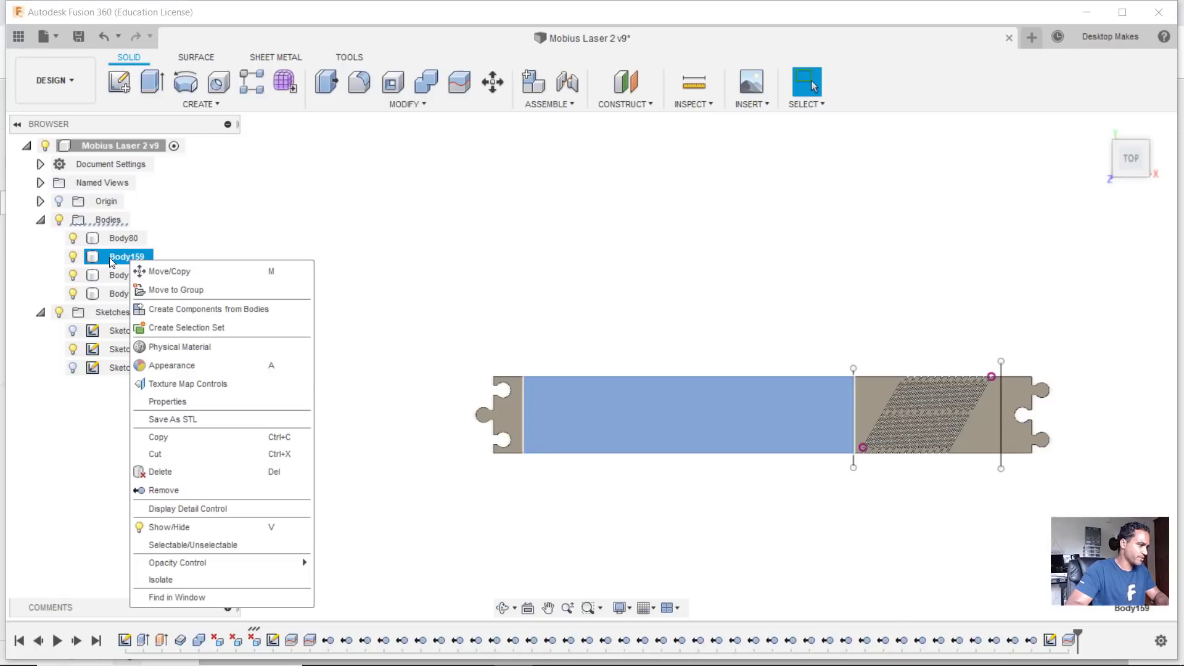
click(198, 490)
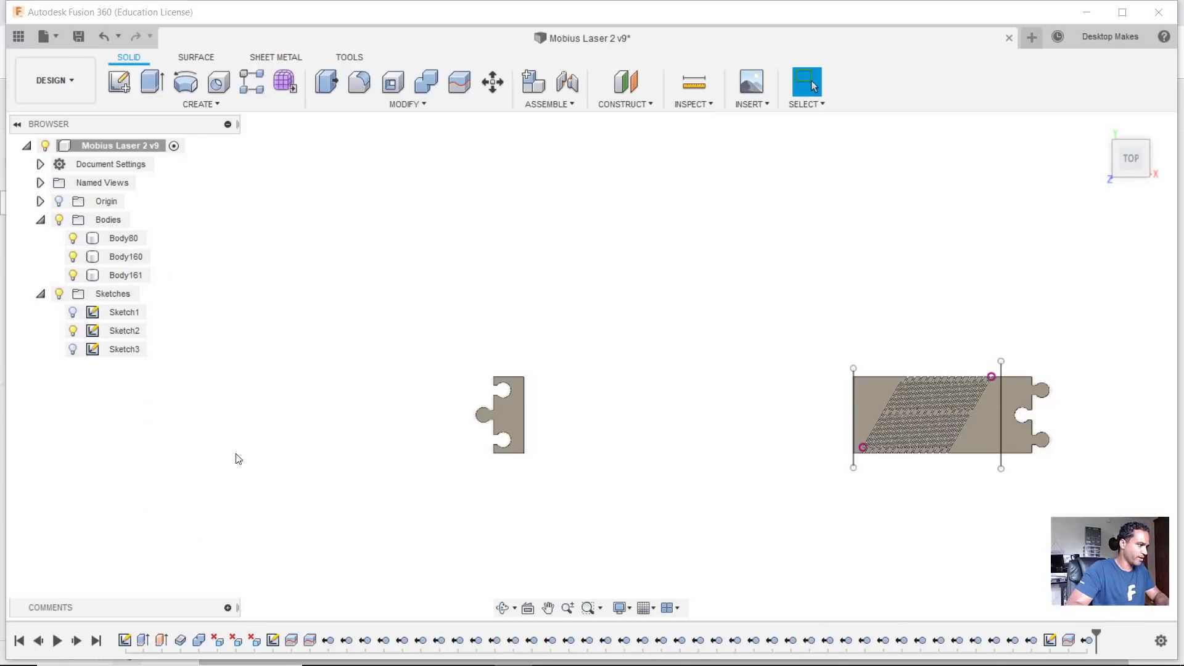
middle_drag(647, 524, 430, 512)
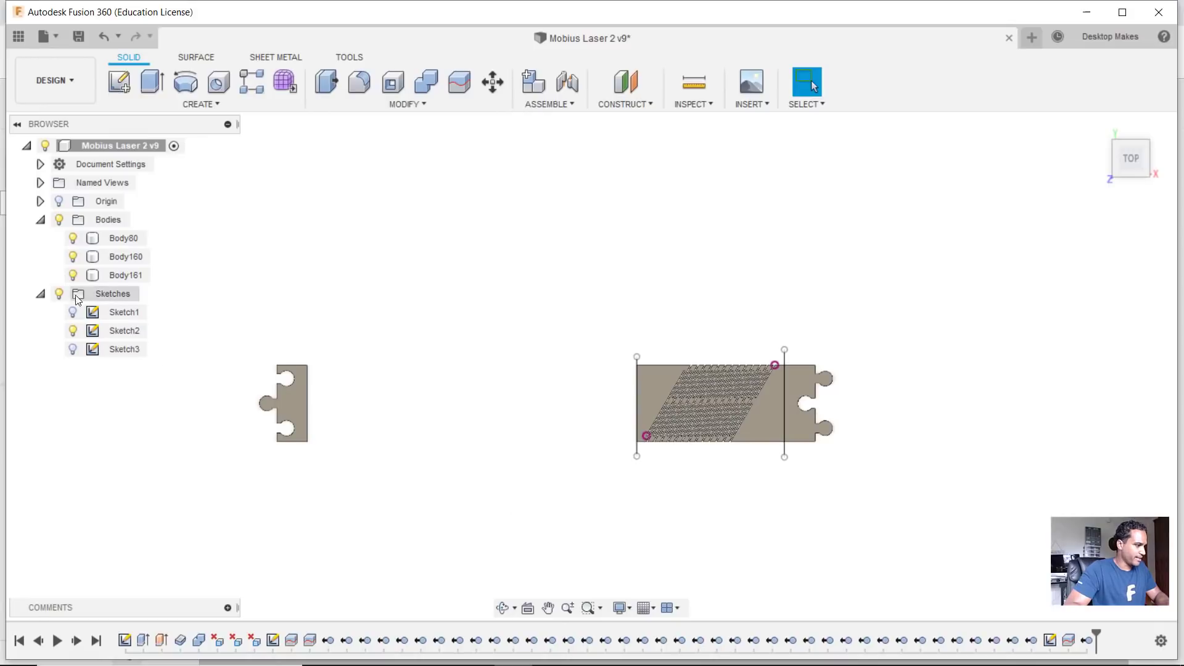
click(73, 331)
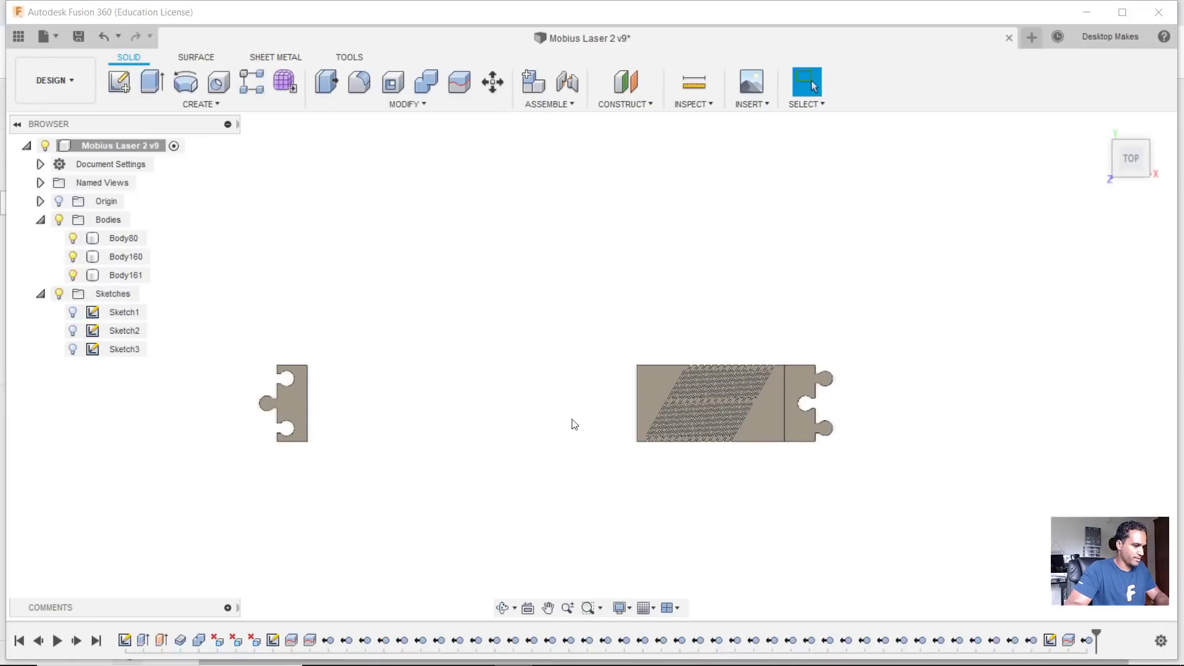
- Mirror the slit body about its plain end face, opposite the puzzle end, using the Bodies pattern type
scroll(673, 426, up, 3)
scroll(674, 429, up, 1)
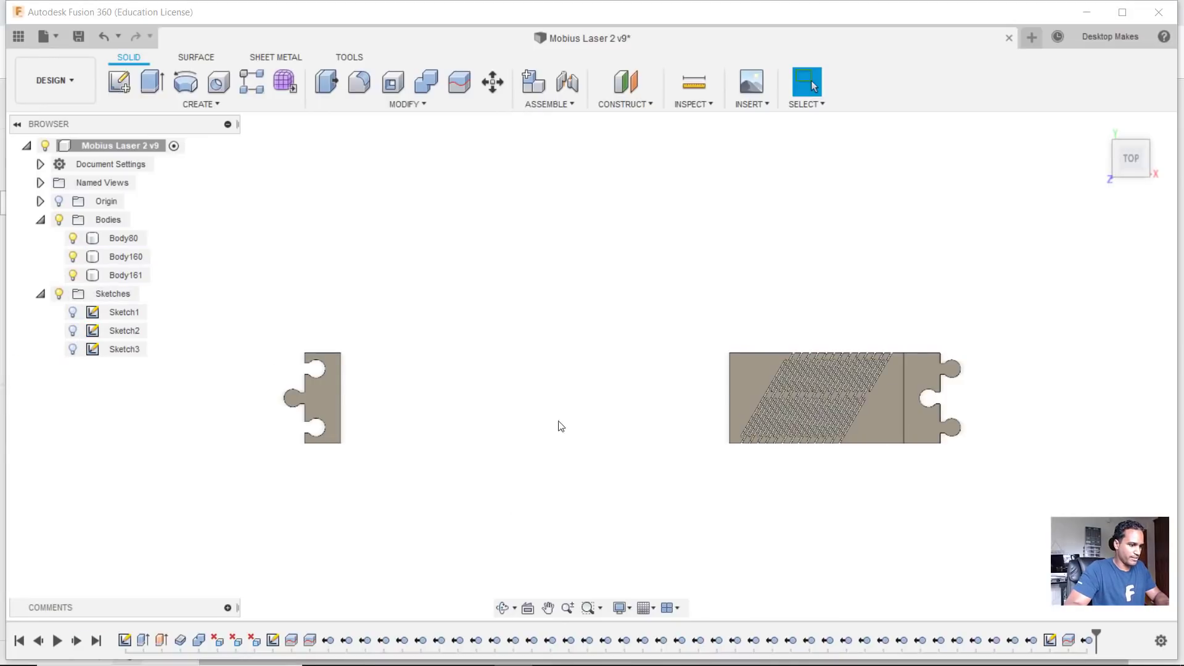
middle_drag(904, 433, 812, 461)
scroll(795, 450, up, 4)
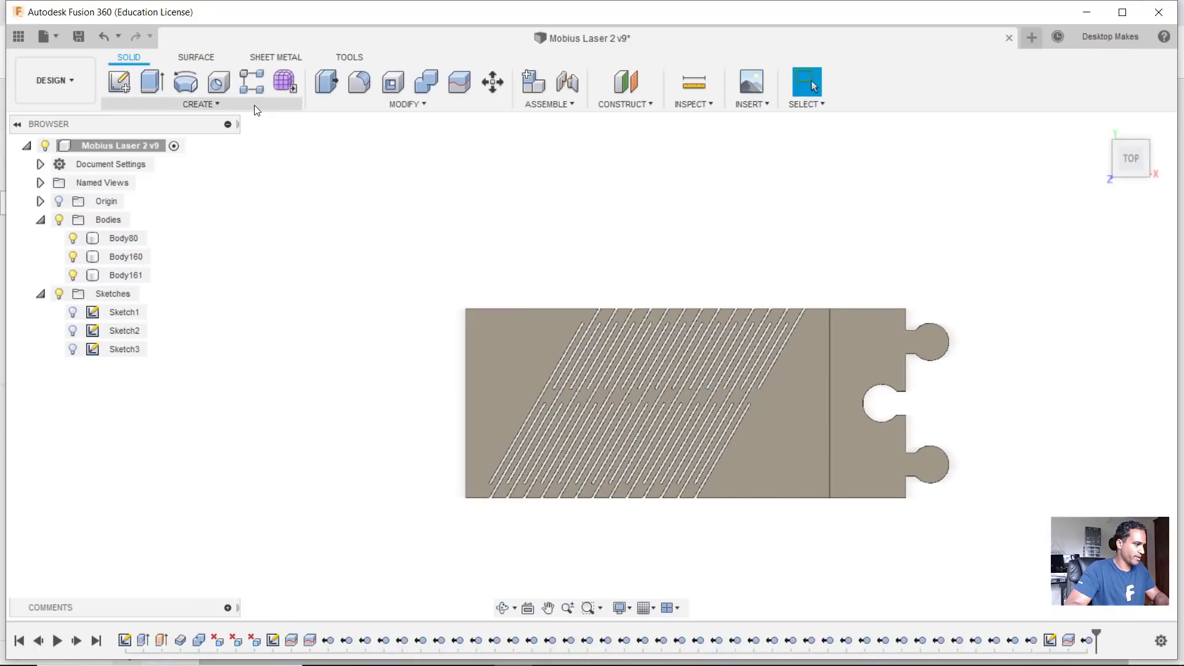
click(254, 105)
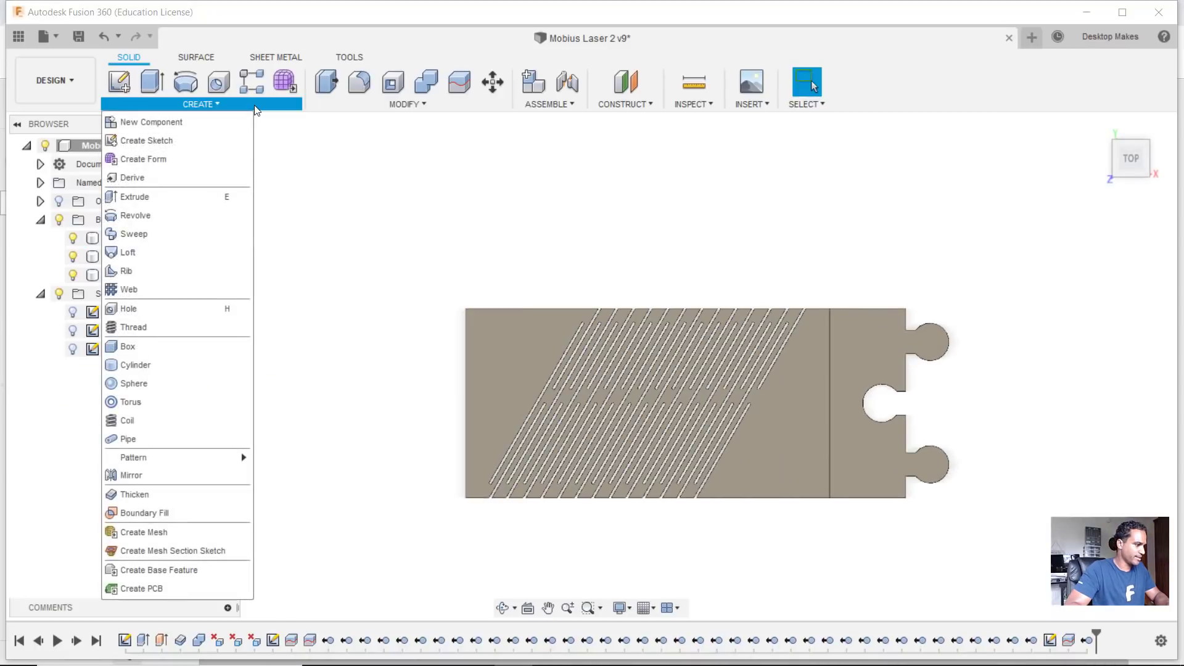
click(183, 475)
click(934, 166)
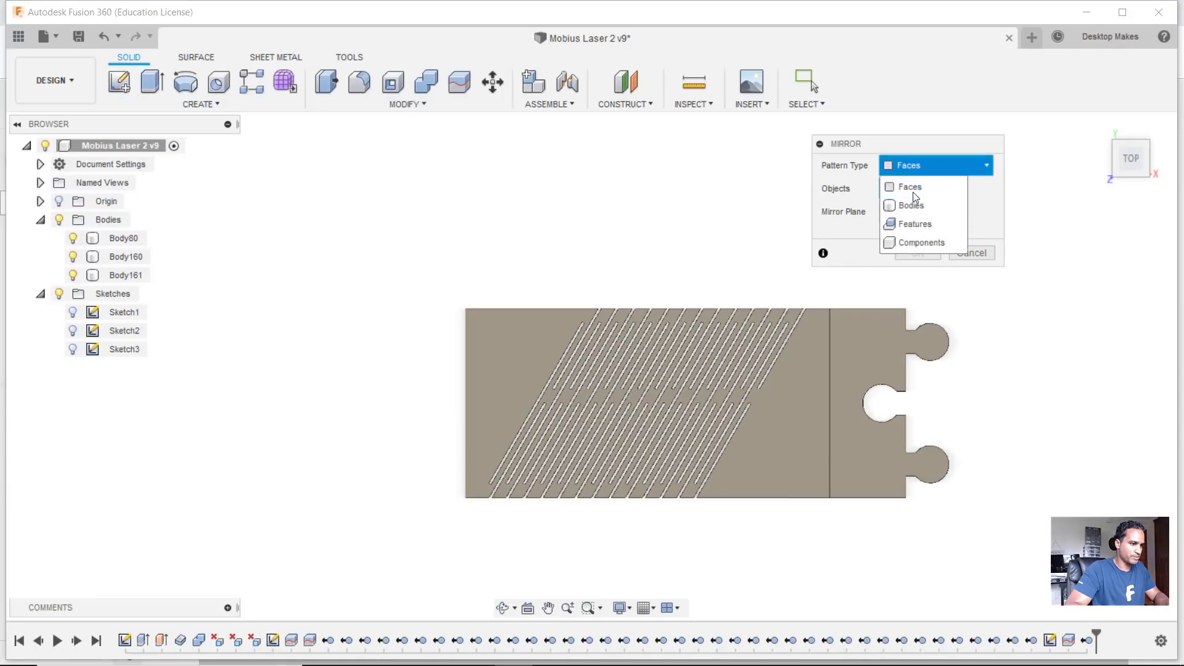
click(909, 205)
click(518, 370)
shift+middle_drag(517, 370, 558, 354)
click(905, 212)
shift+middle_drag(455, 436, 479, 431)
scroll(468, 419, up, 5)
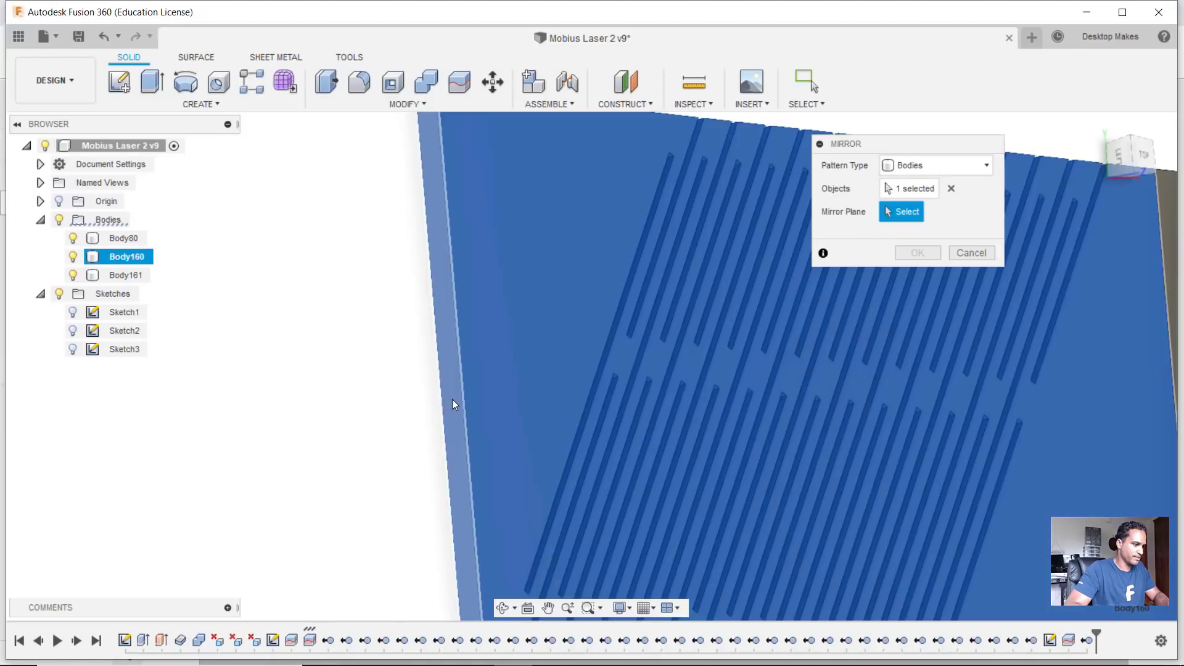
click(449, 366)
scroll(449, 366, down, 5)
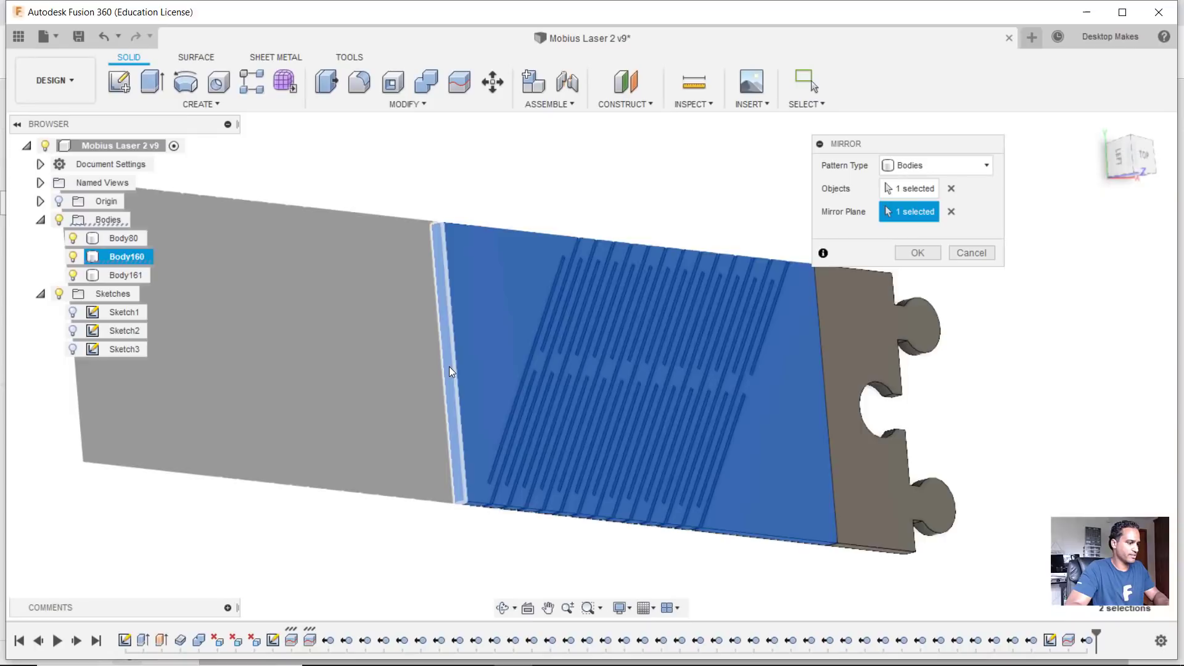
scroll(449, 366, down, 3)
click(919, 253)
- Mirror the new reversed-slit body about its free end face to add a third slit section
shift+middle_drag(671, 425, 861, 452)
shift+middle_drag(861, 451, 740, 431)
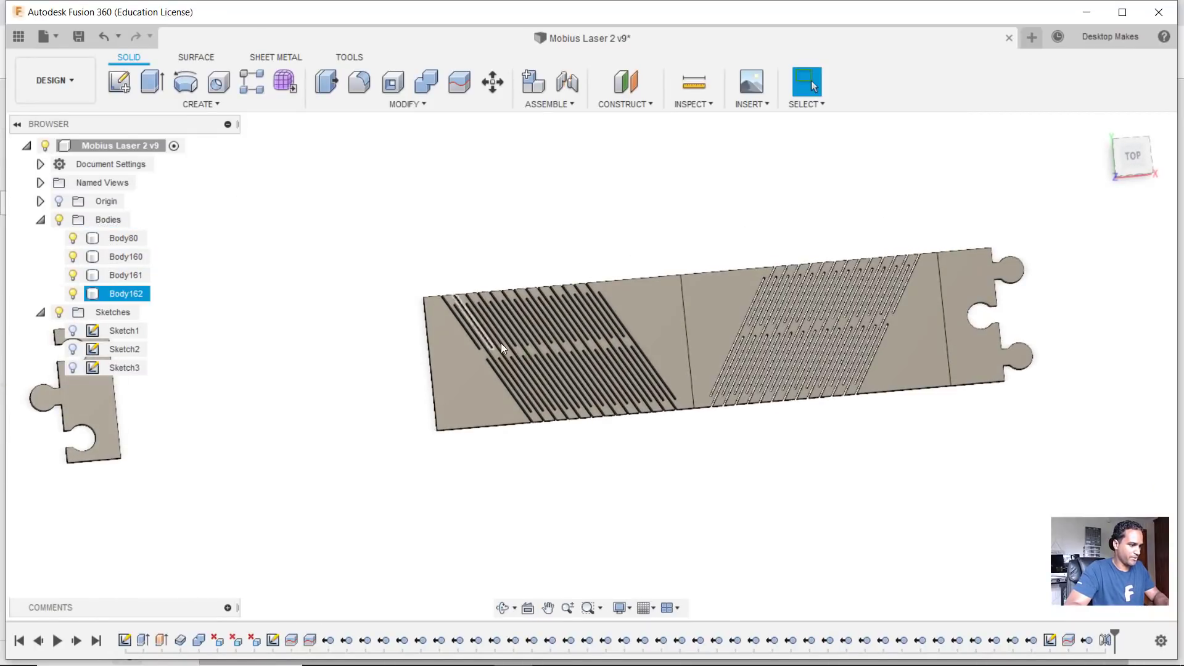
shift+middle_drag(409, 359, 405, 312)
right_click(386, 297)
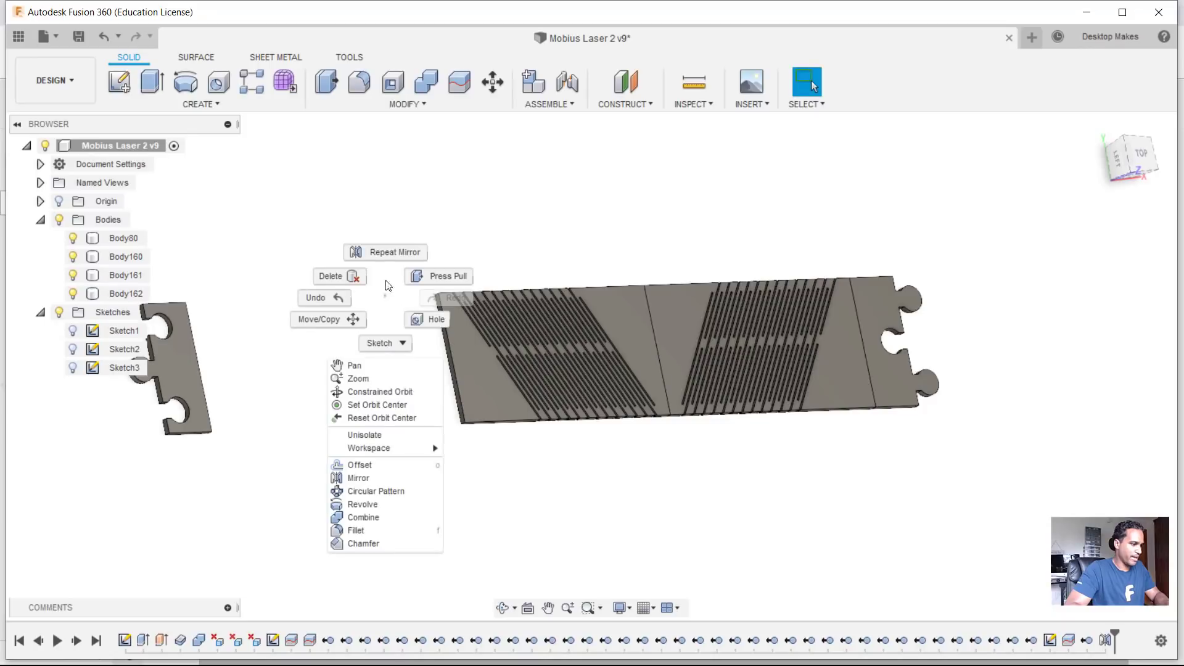
click(388, 254)
click(480, 361)
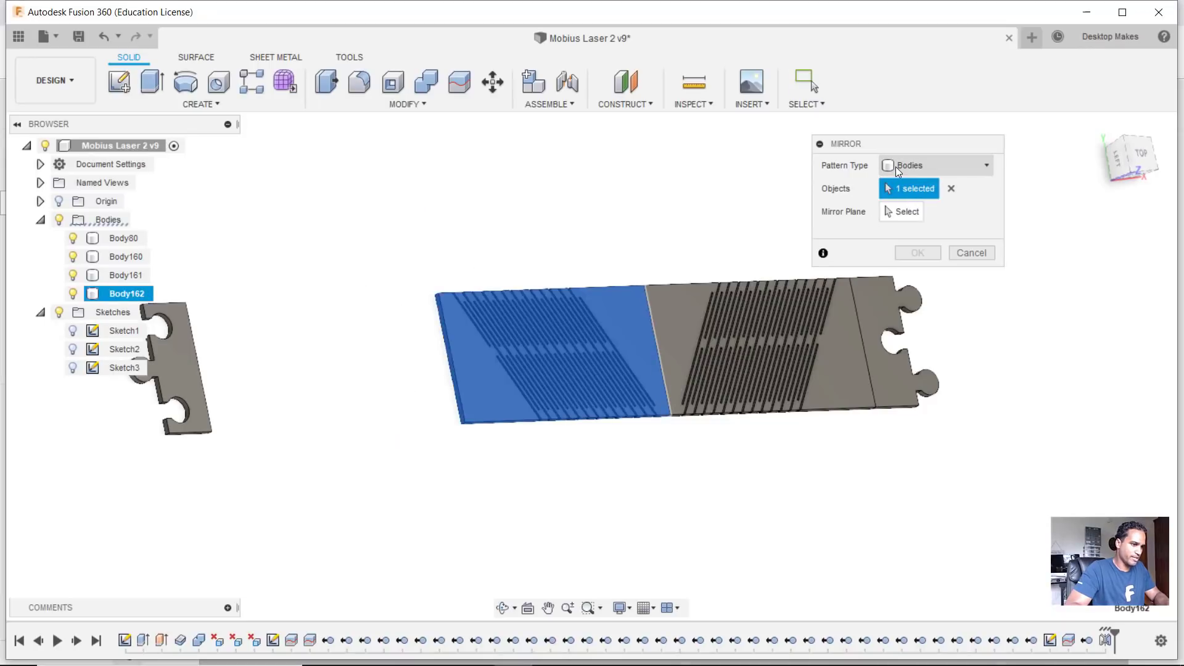
click(906, 210)
shift+middle_drag(440, 350, 489, 359)
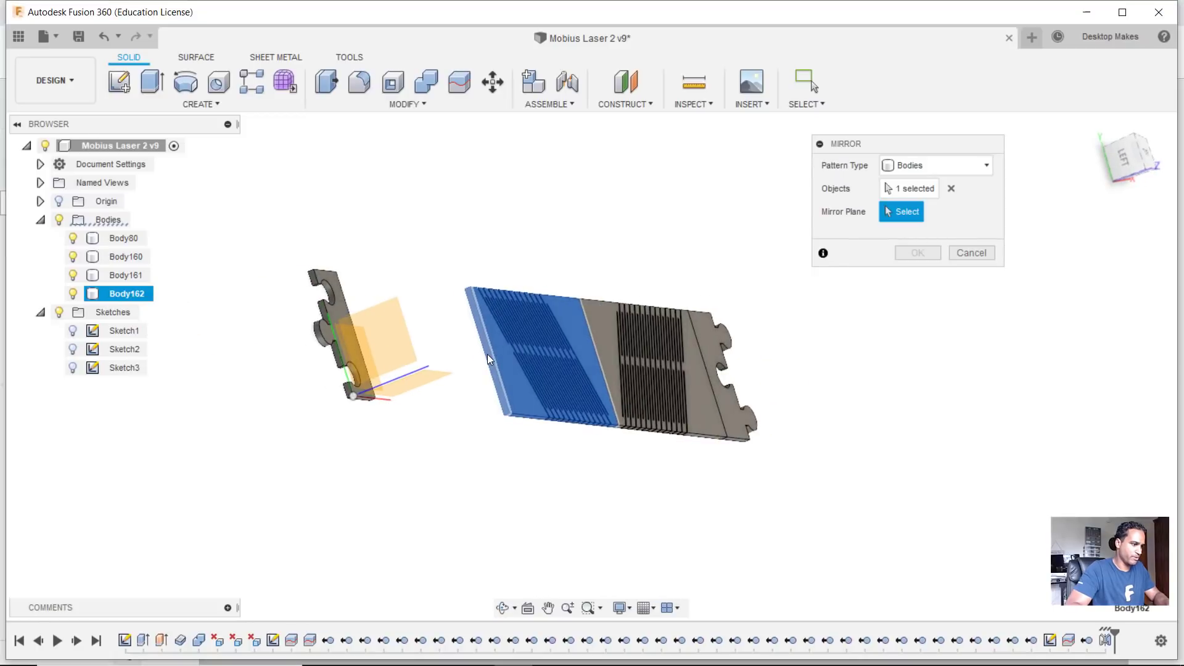
scroll(487, 354, up, 5)
click(485, 330)
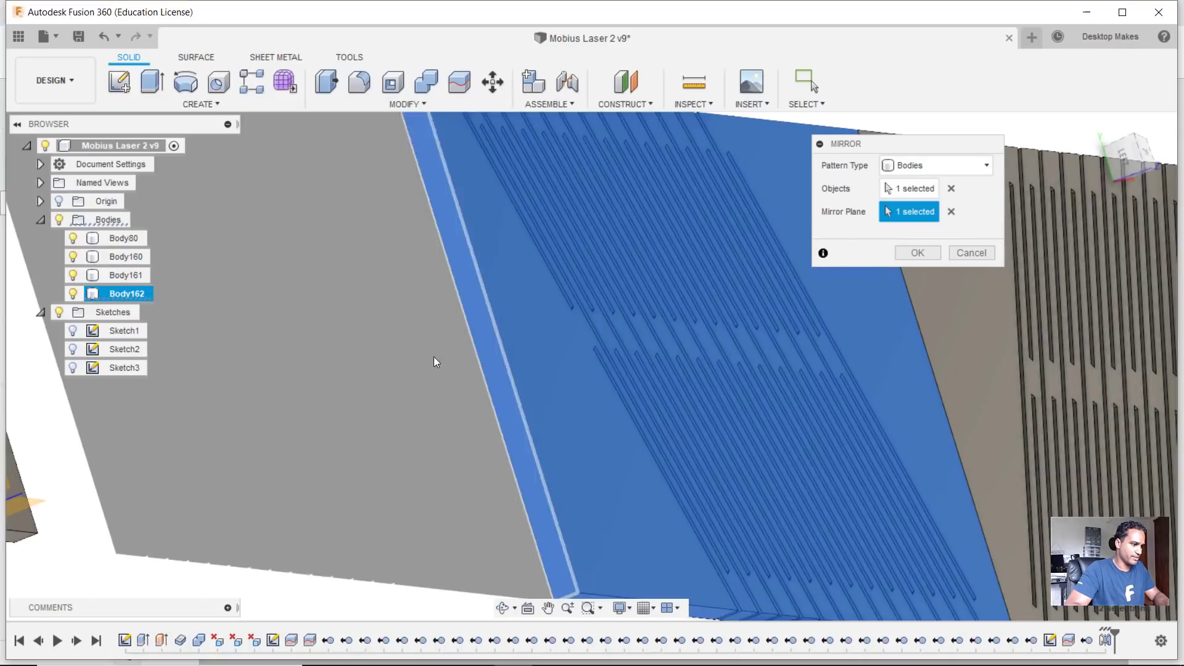
scroll(434, 358, down, 5)
shift+middle_drag(434, 358, 366, 370)
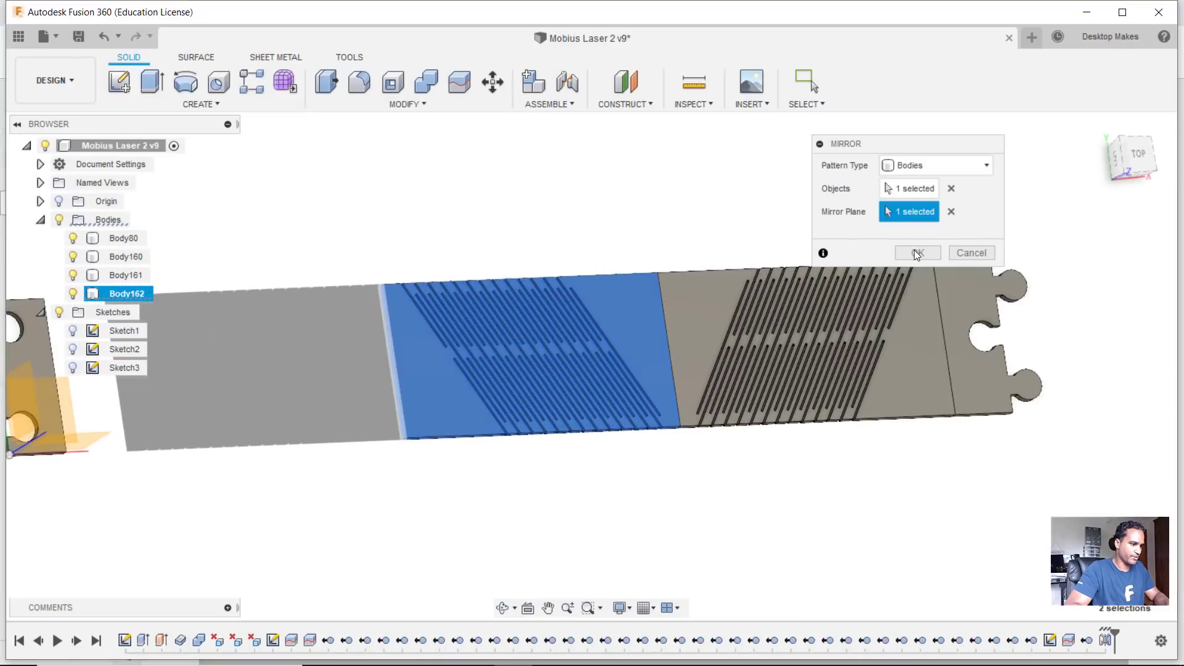
click(914, 250)
- Align the detached puzzle end's straight end face to the free end face of the third slit section
middle_drag(597, 400, 709, 397)
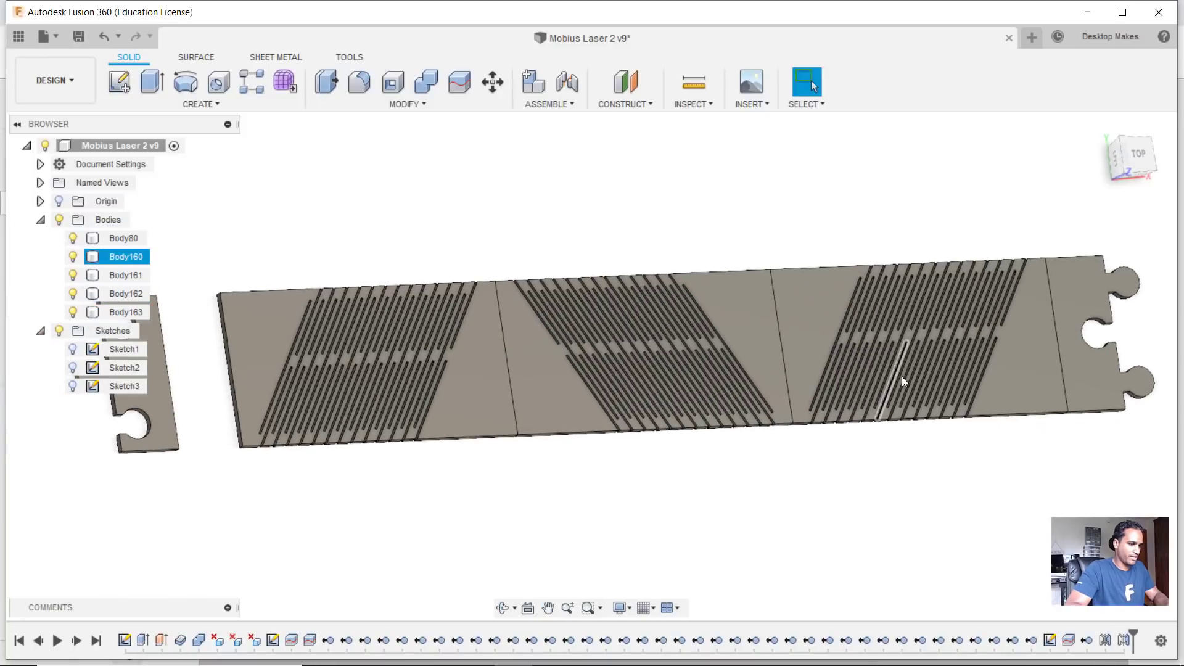
shift+middle_drag(995, 256, 965, 276)
shift+middle_drag(568, 435, 706, 371)
shift+middle_drag(243, 492, 223, 343)
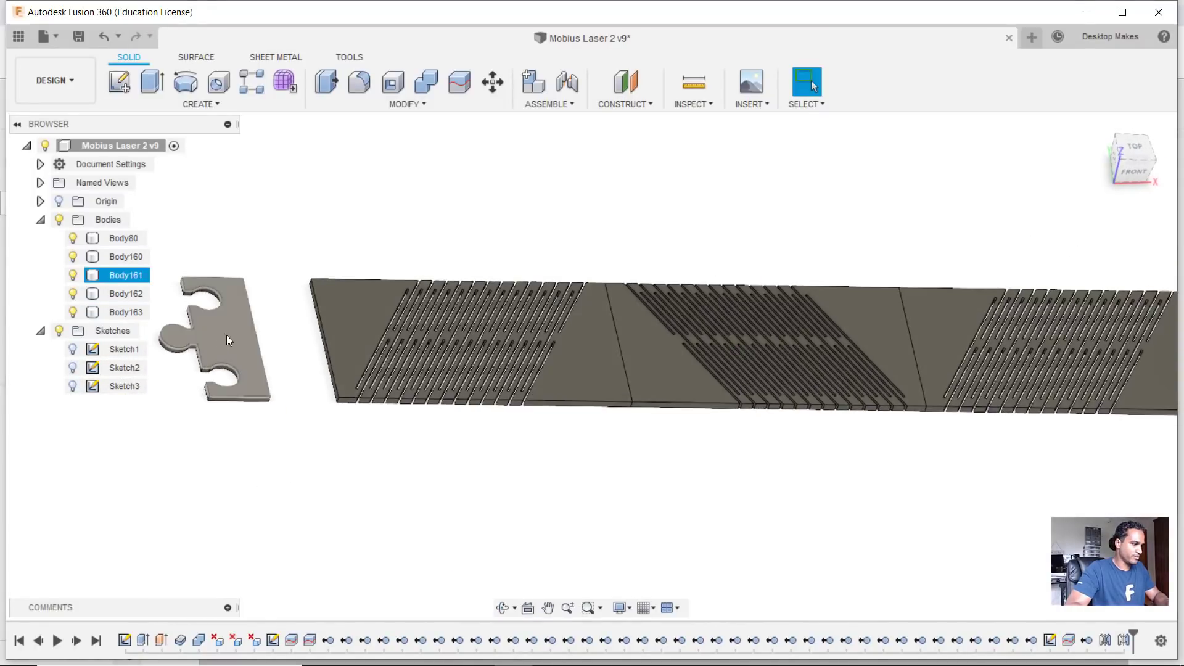
scroll(259, 353, up, 10)
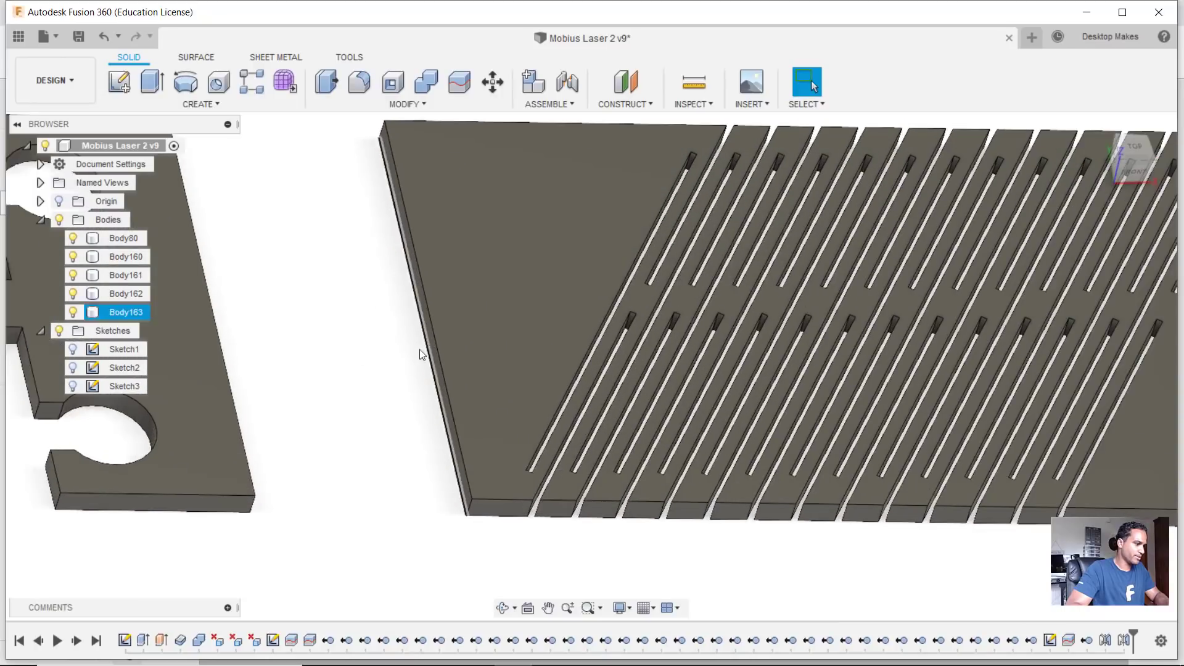
scroll(373, 410, down, 5)
middle_drag(386, 402, 518, 392)
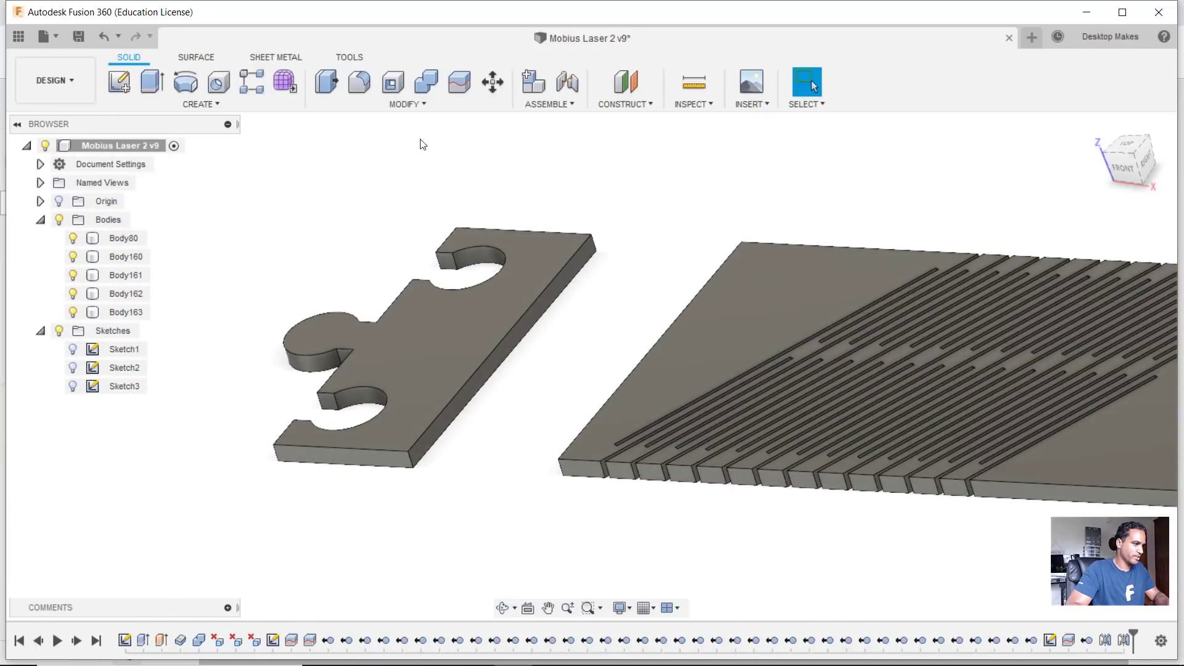
click(407, 109)
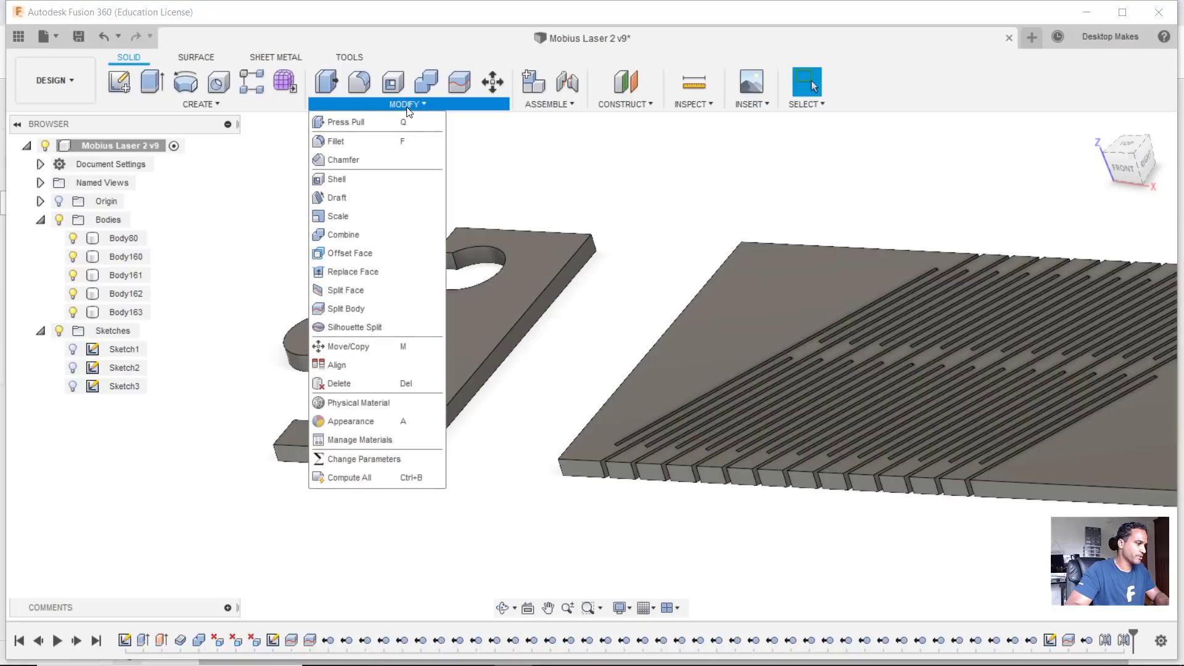
click(367, 364)
scroll(487, 365, up, 4)
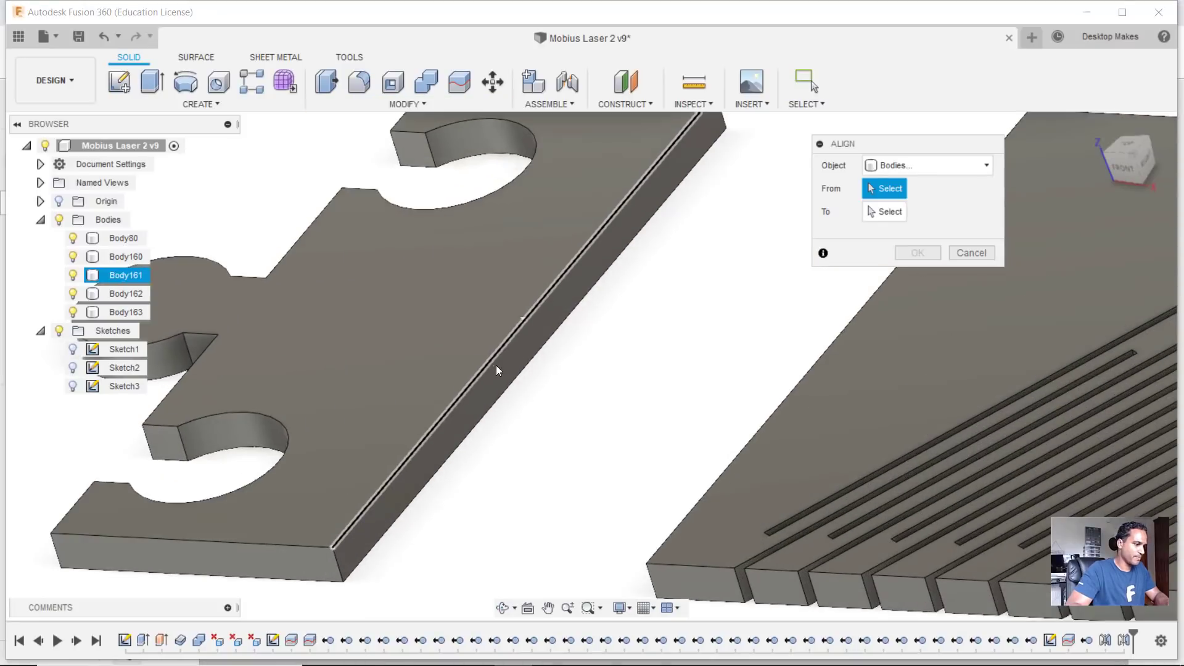
click(533, 343)
shift+middle_drag(583, 391, 686, 370)
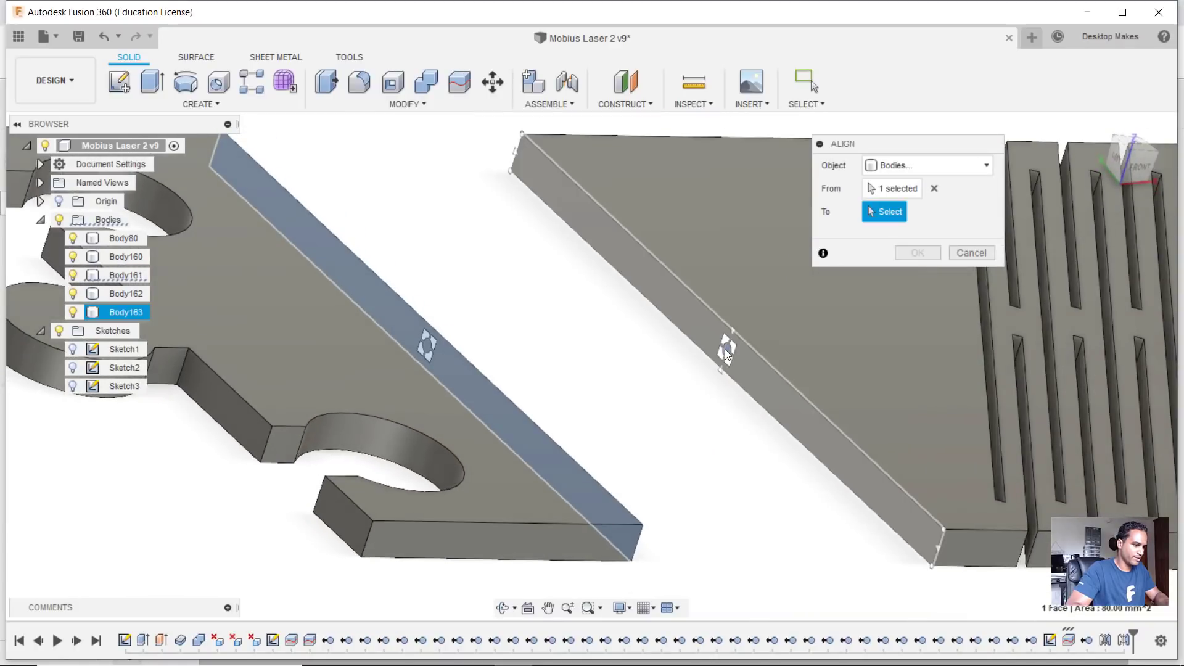
click(724, 349)
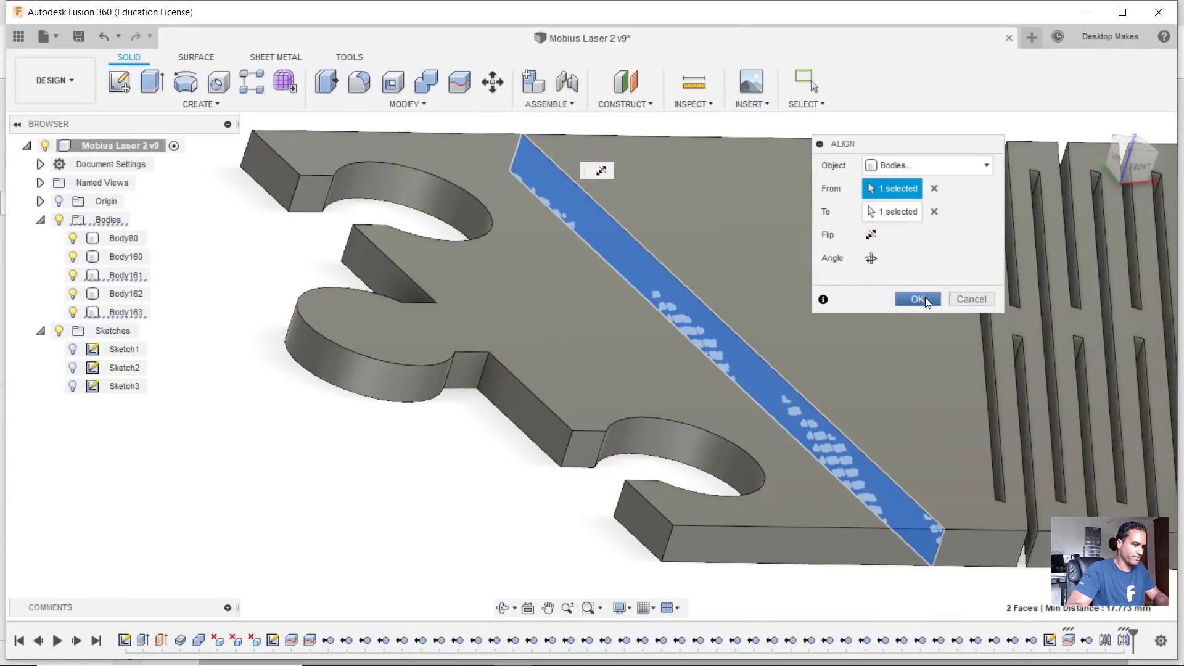
click(926, 297)
- Combine the three slit sections and the far puzzle end into the near puzzle end body, using the Join operation
scroll(793, 425, down, 5)
scroll(655, 474, up, 3)
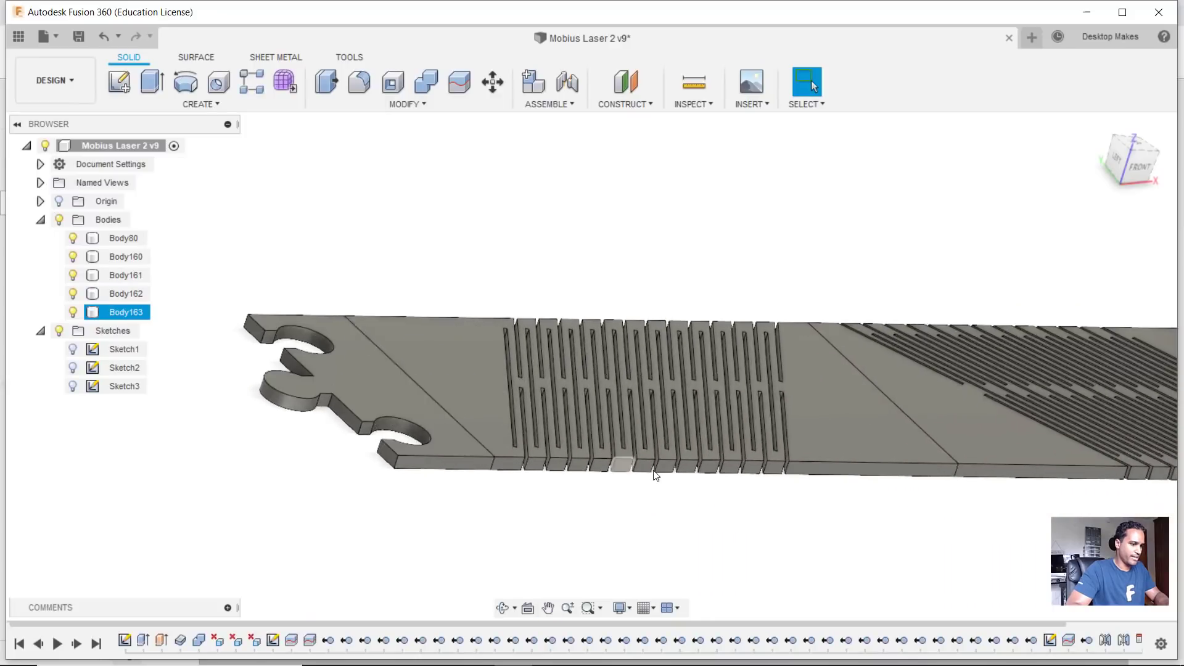
scroll(678, 478, down, 3)
shift+middle_drag(689, 479, 857, 546)
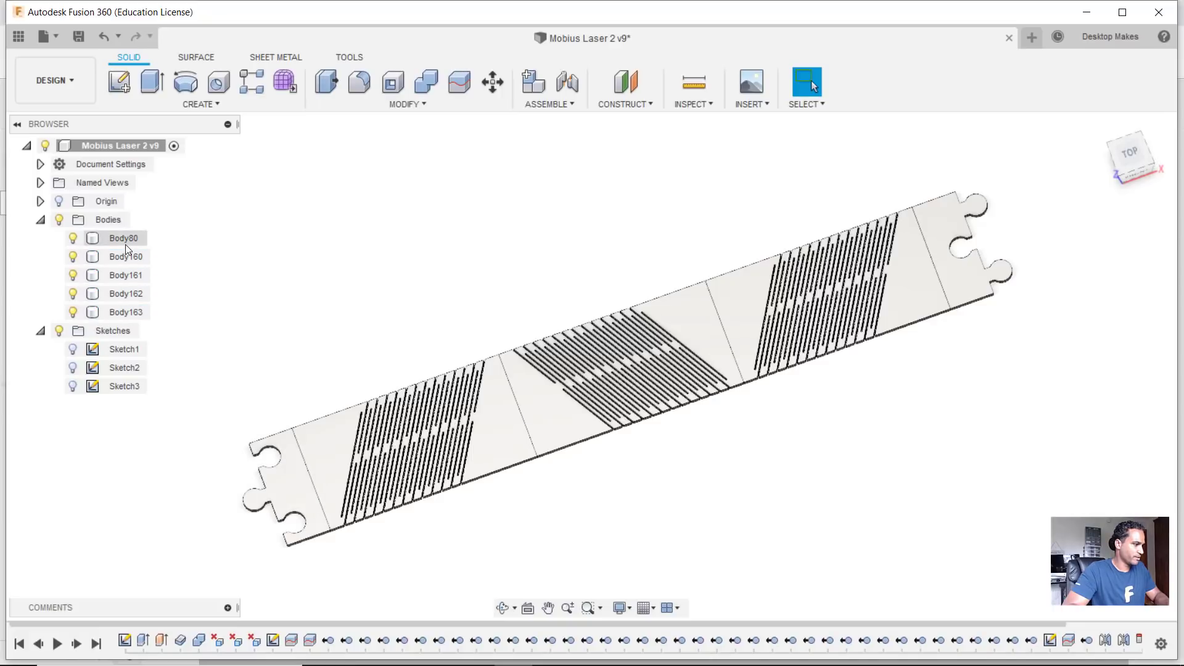
click(681, 396)
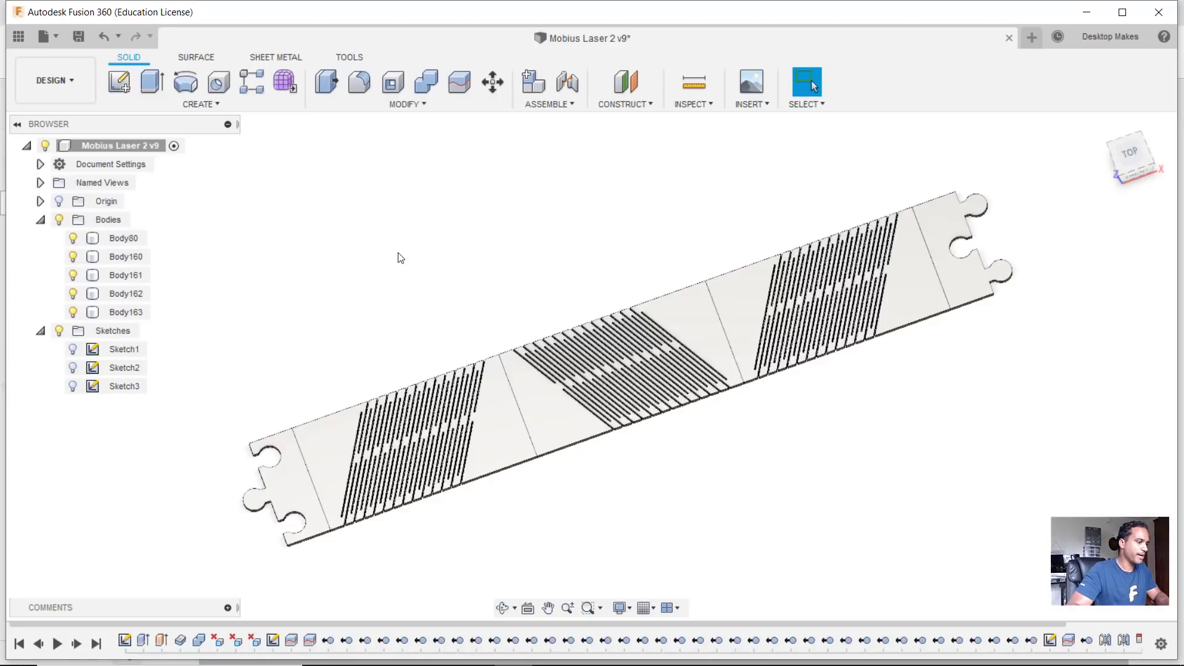
click(388, 105)
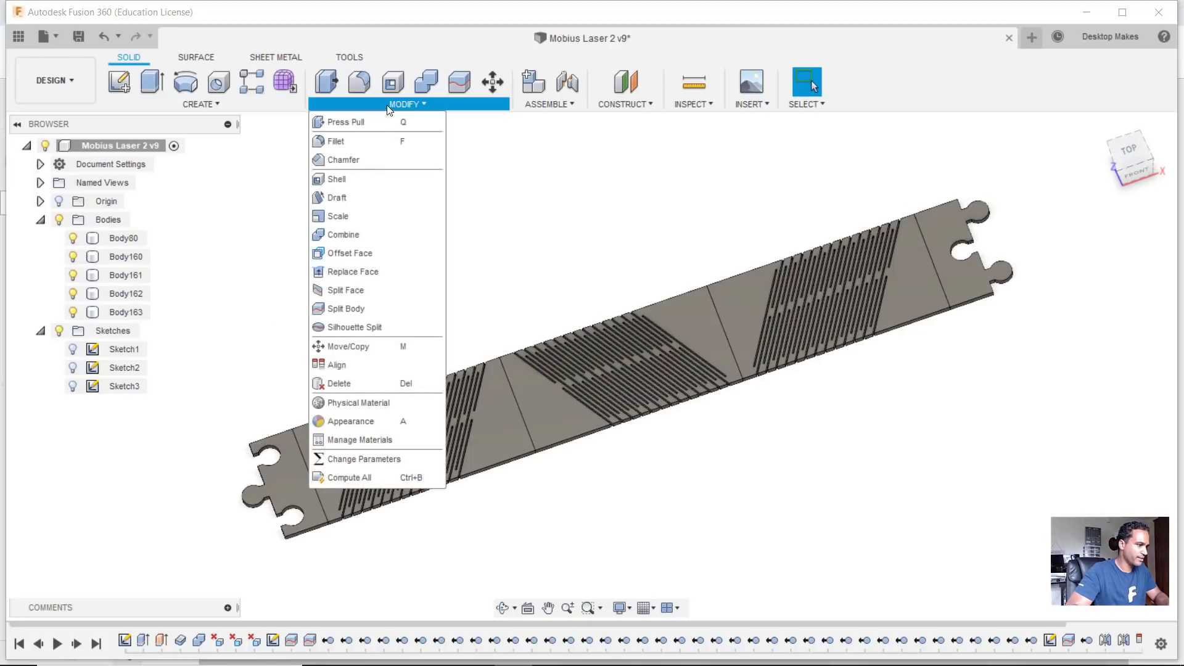
click(345, 234)
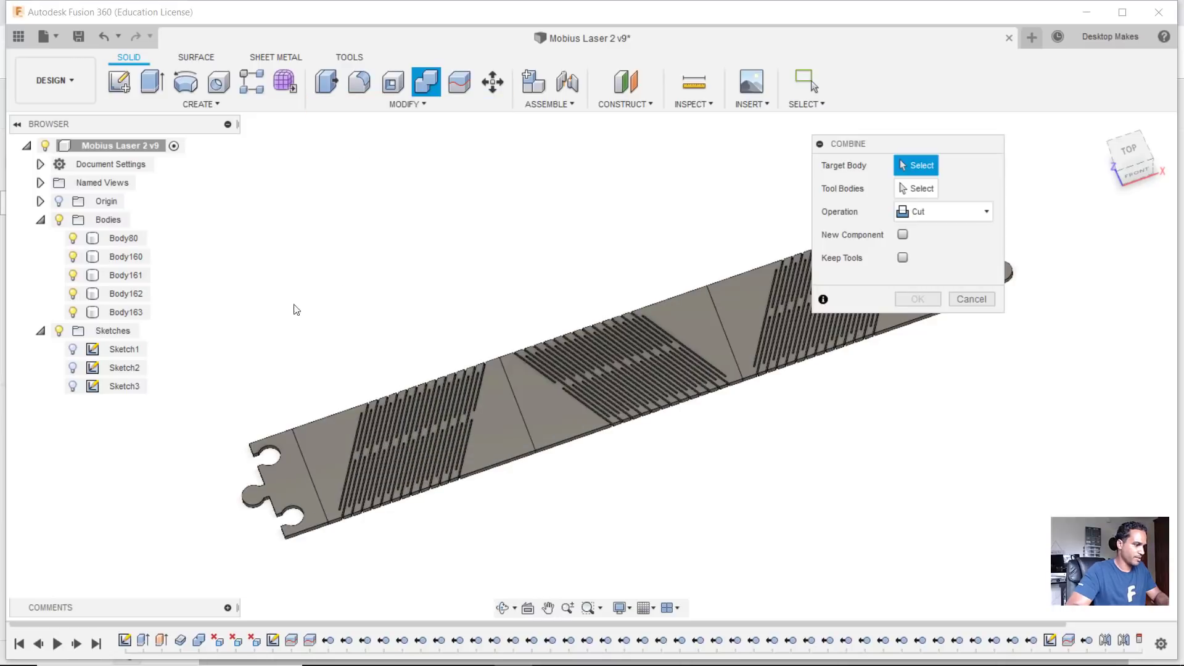
click(275, 483)
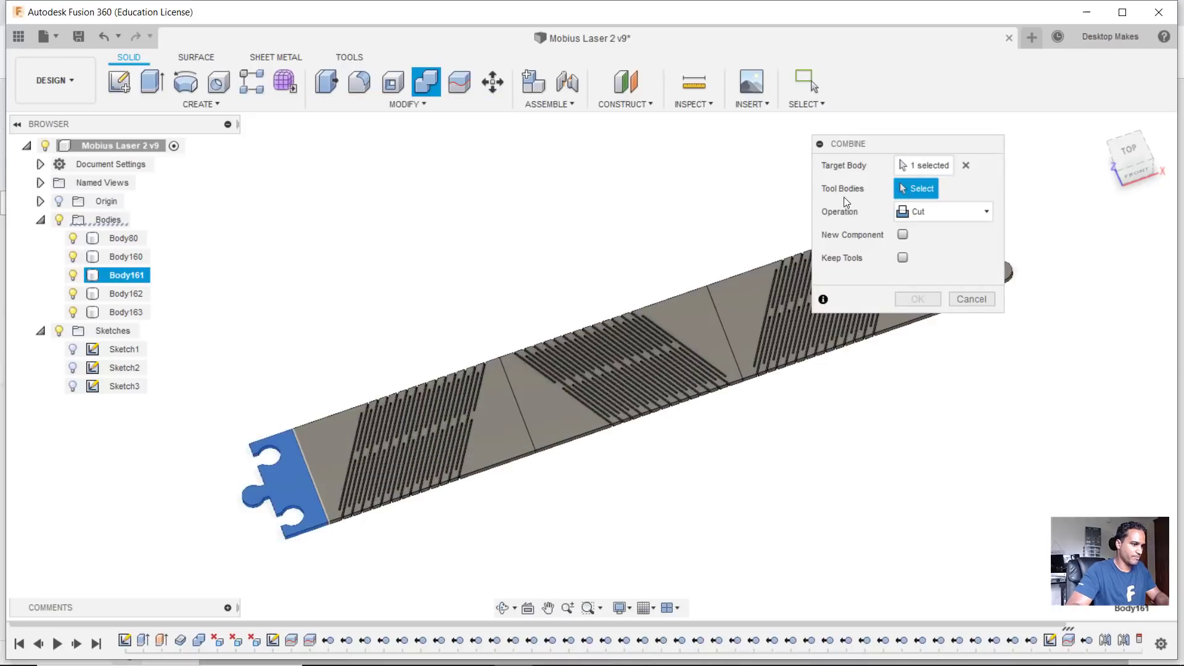
click(320, 442)
click(578, 421)
middle_drag(698, 343, 478, 412)
click(520, 369)
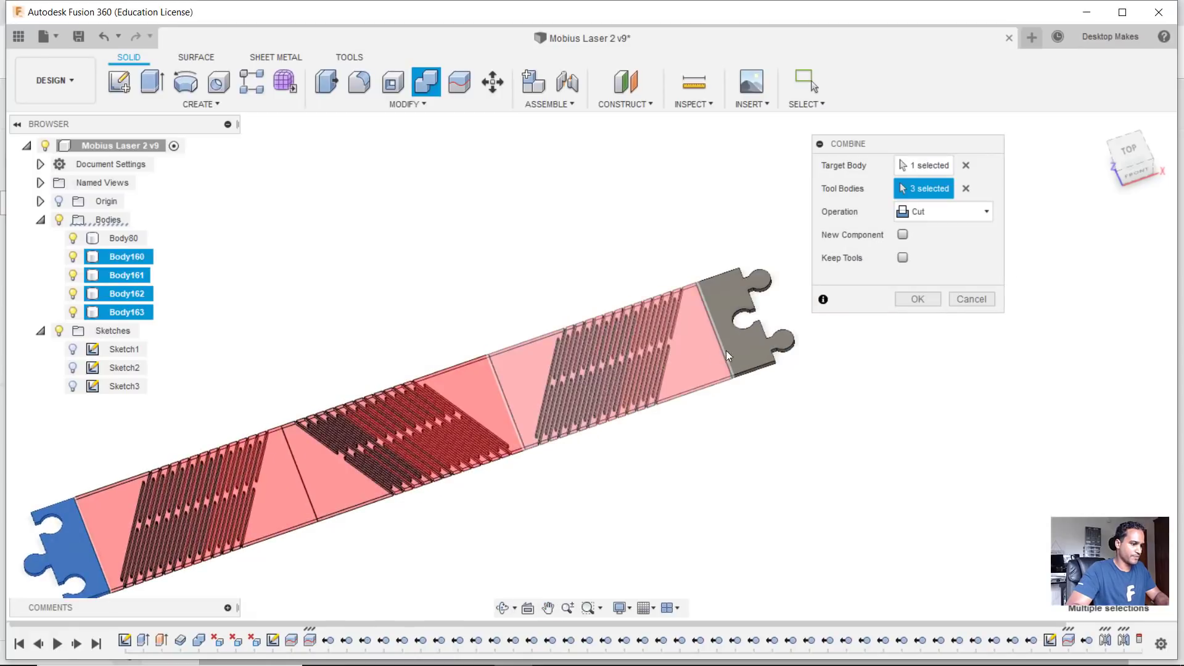
click(739, 349)
click(959, 212)
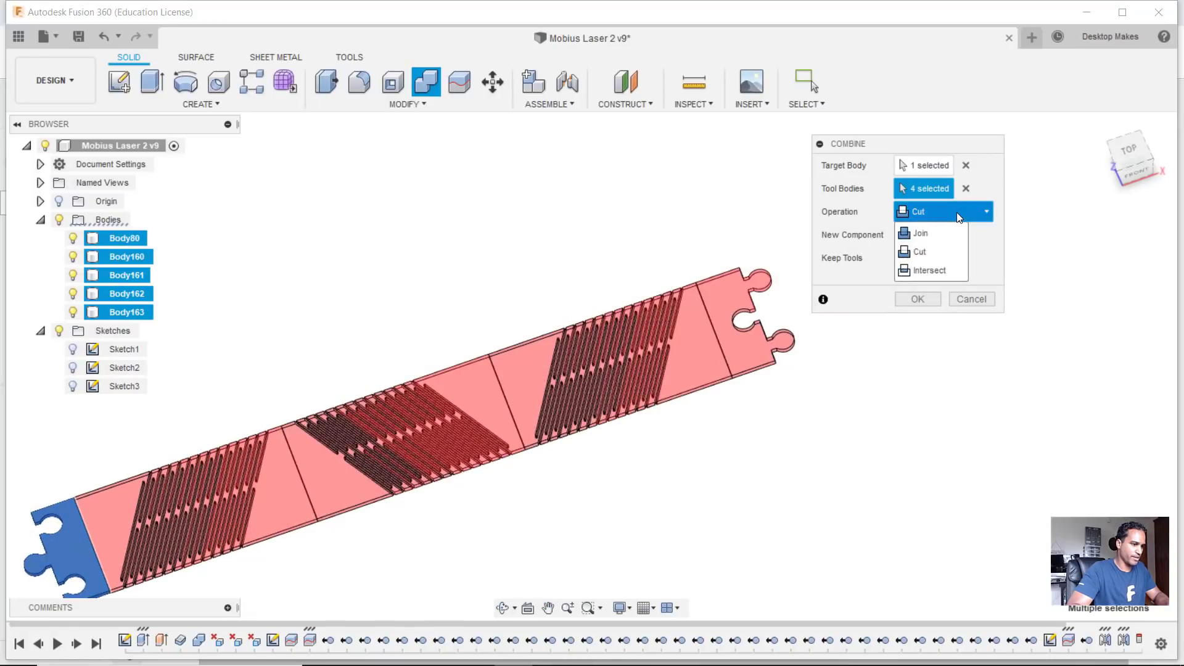
click(938, 232)
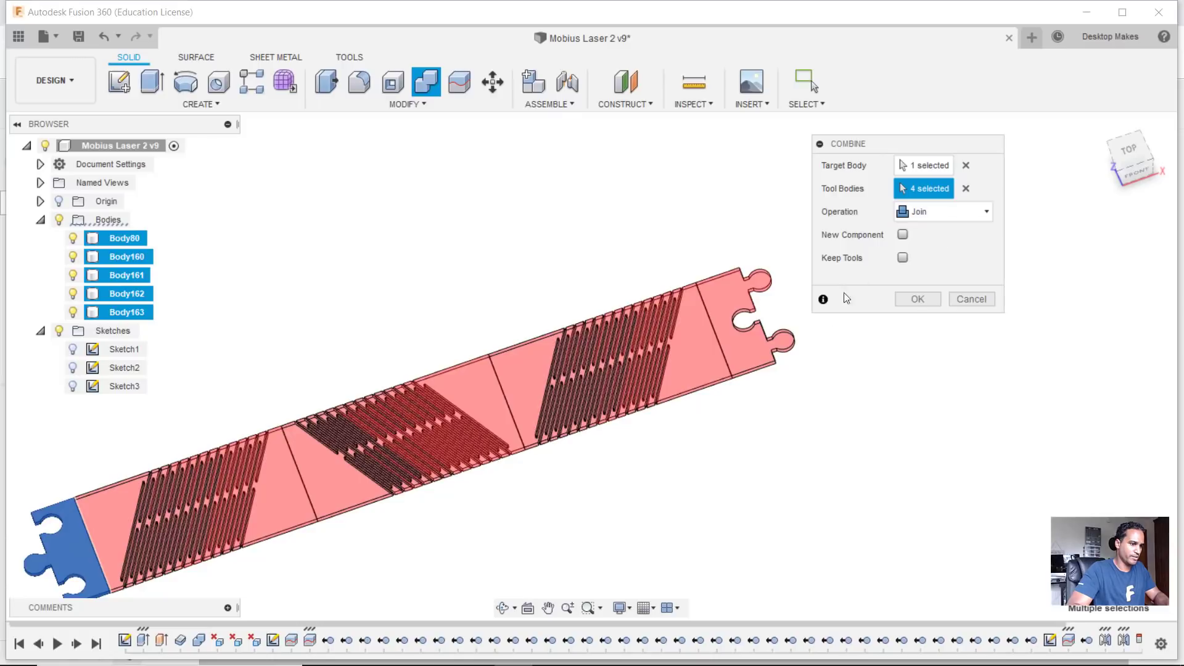
click(917, 299)
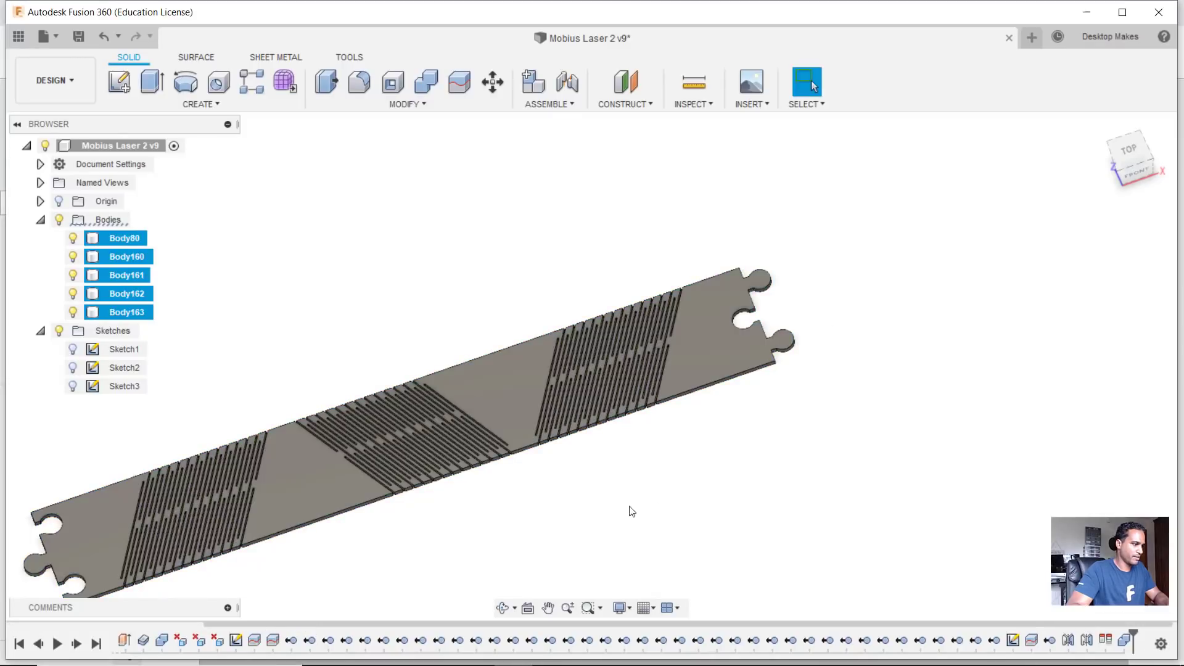
- Send the combined strip body to Simplify3D as a 3D print, using Medium refinement and the Custom print utility
middle_drag(212, 278, 391, 243)
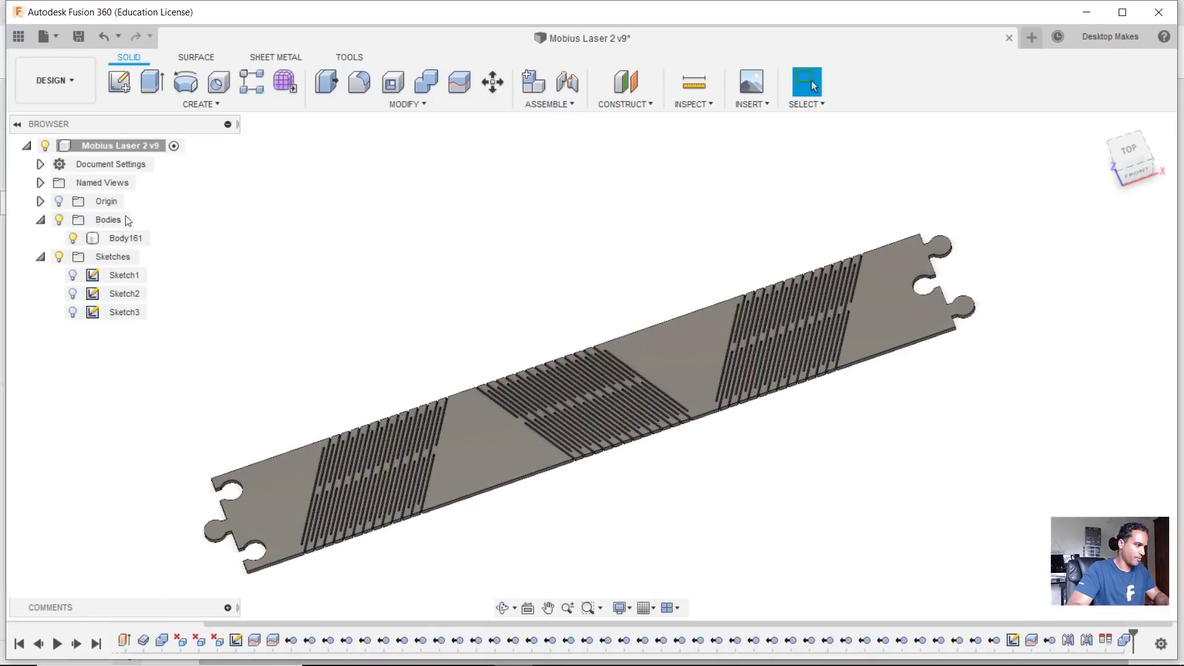
shift+middle_drag(563, 515, 563, 561)
middle_drag(423, 321, 439, 291)
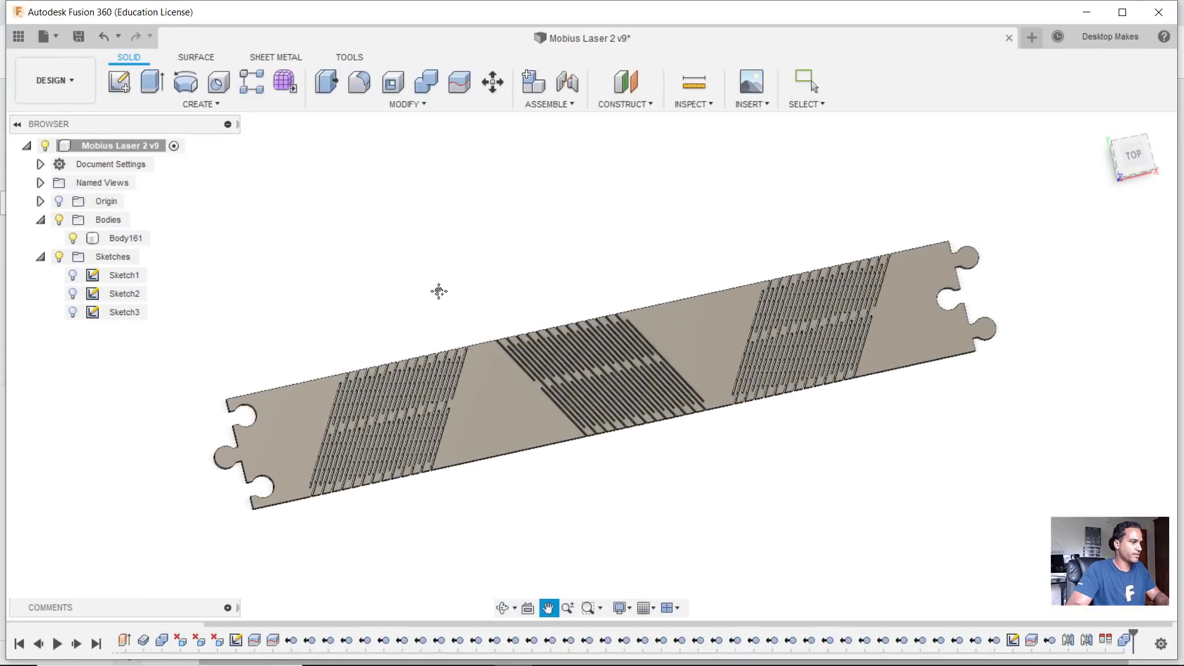
click(353, 56)
click(133, 82)
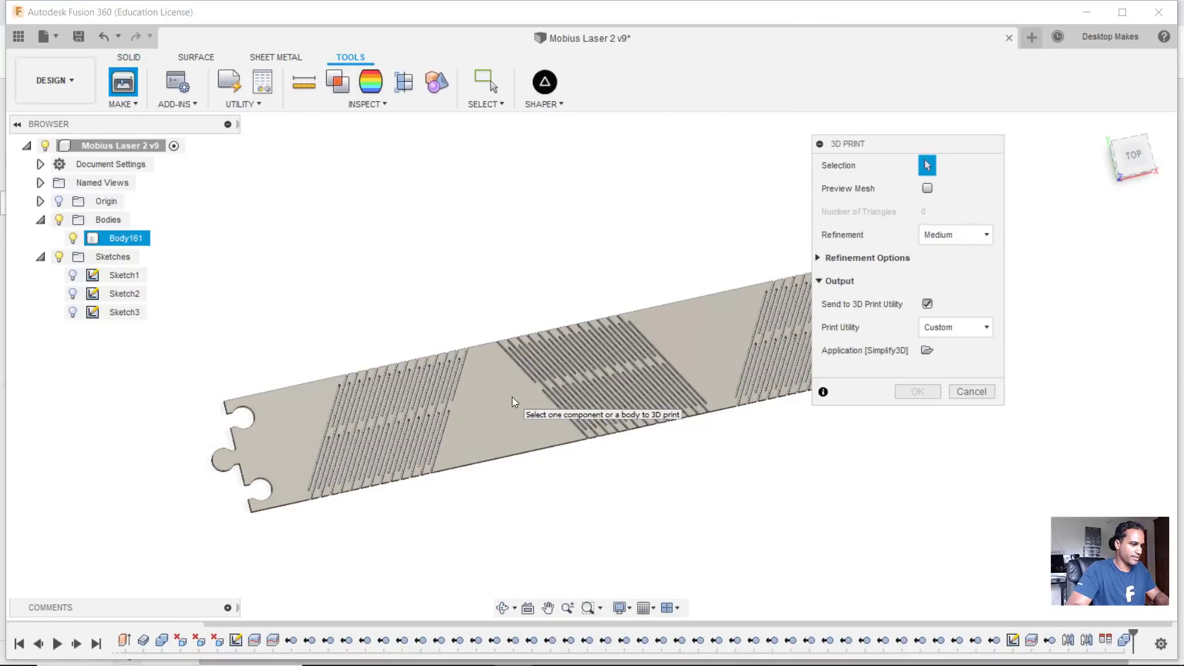
click(511, 398)
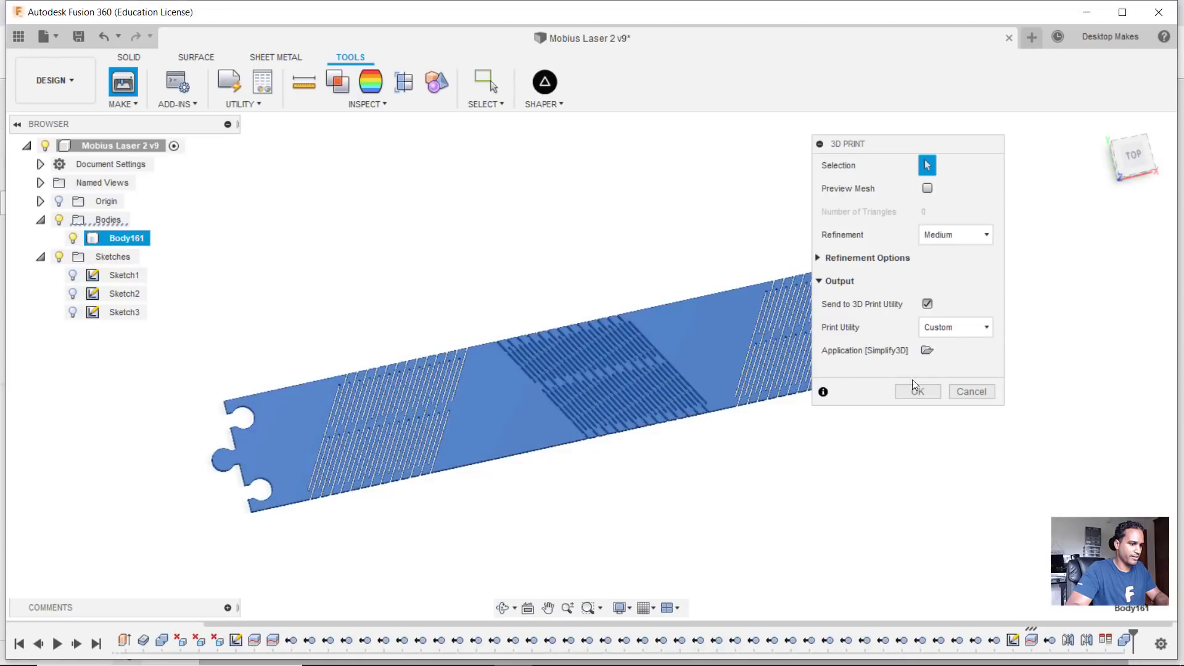
click(940, 328)
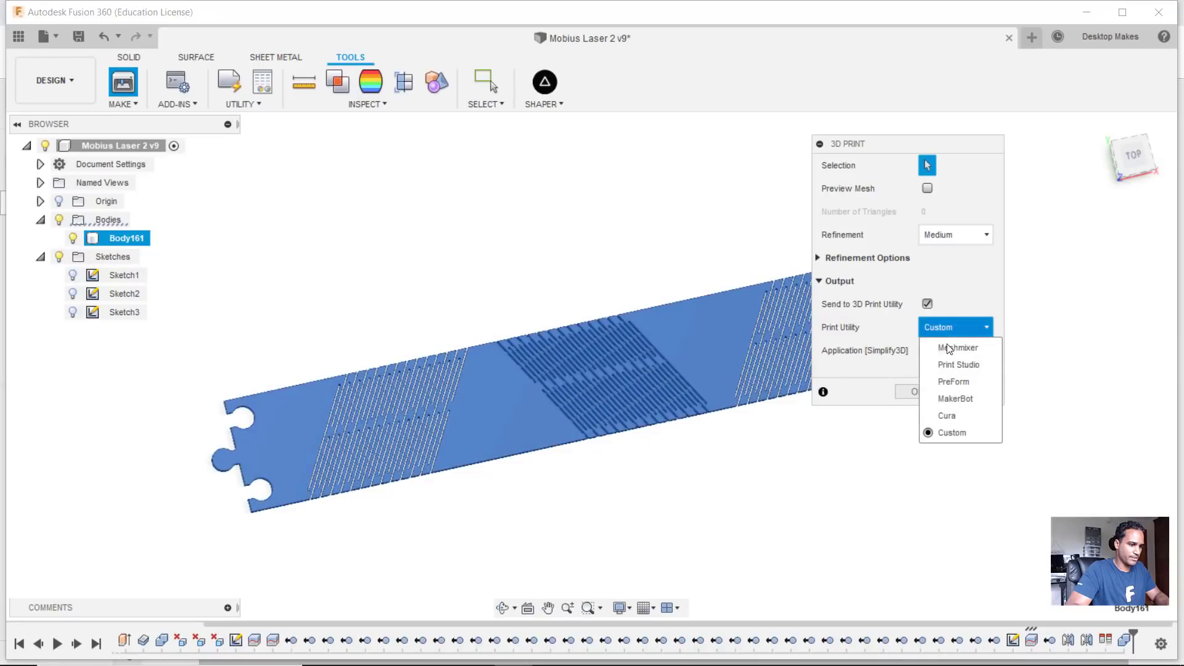
click(951, 432)
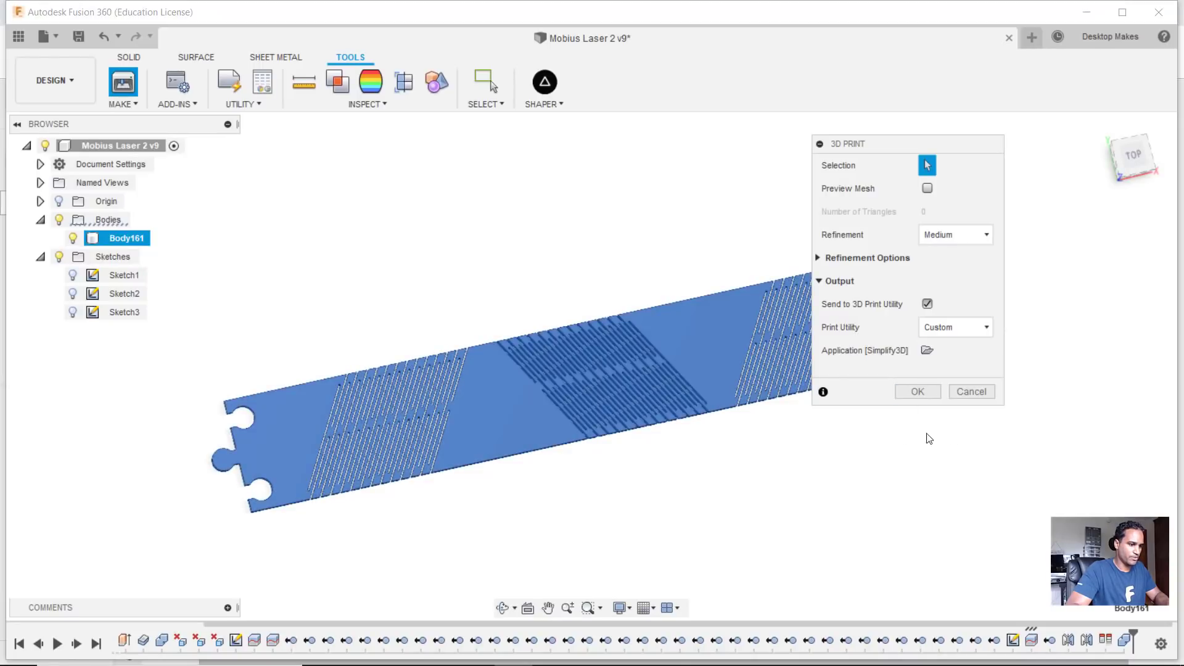
click(923, 392)
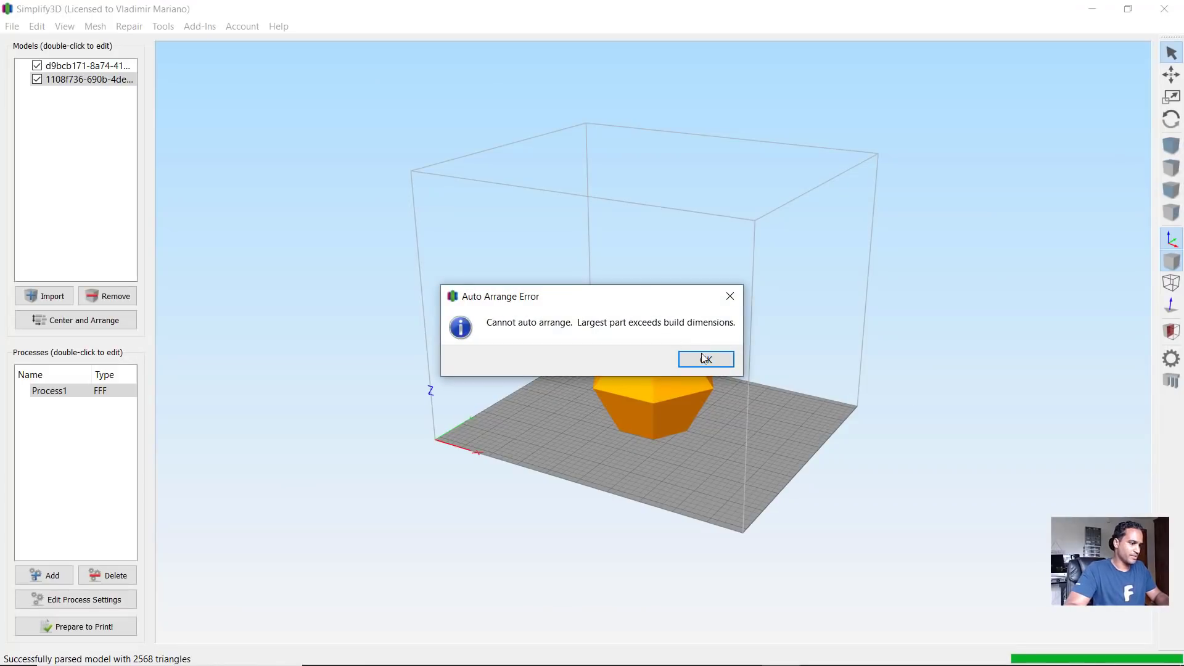
- Dismiss the auto-arrange error and delete the faceted model standing in the middle of the print bed
click(703, 357)
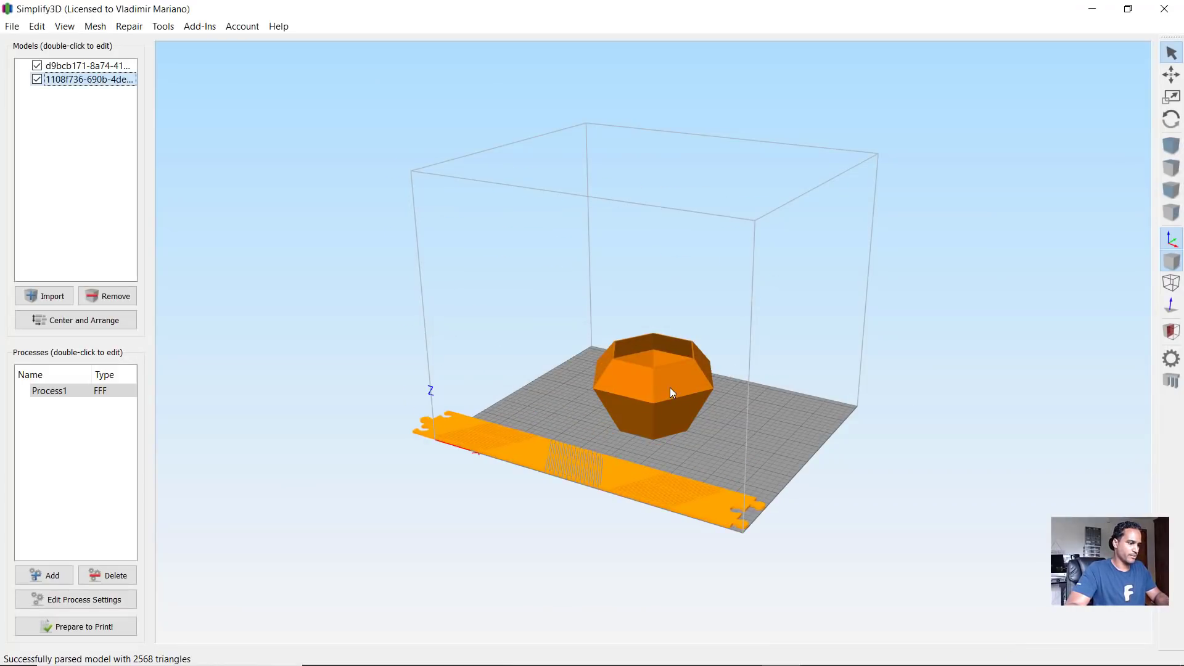
click(671, 389)
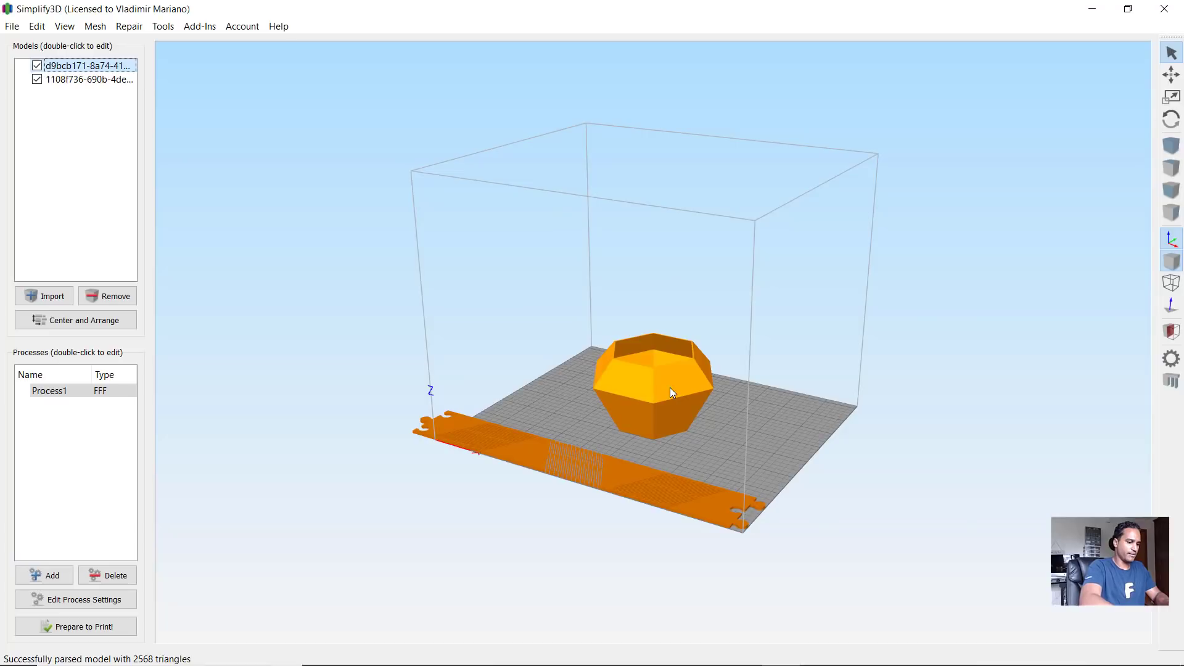
key(Delete)
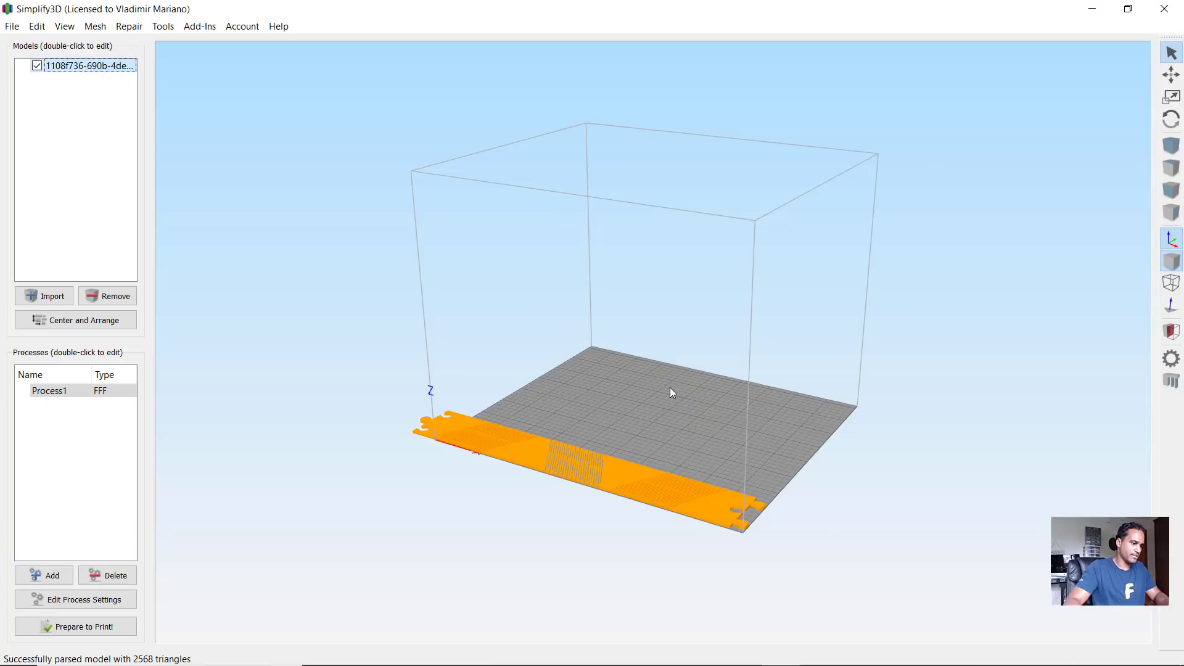
- Move the strip from the front edge to the middle of the print bed
double_click(609, 470)
drag(620, 424, 574, 461)
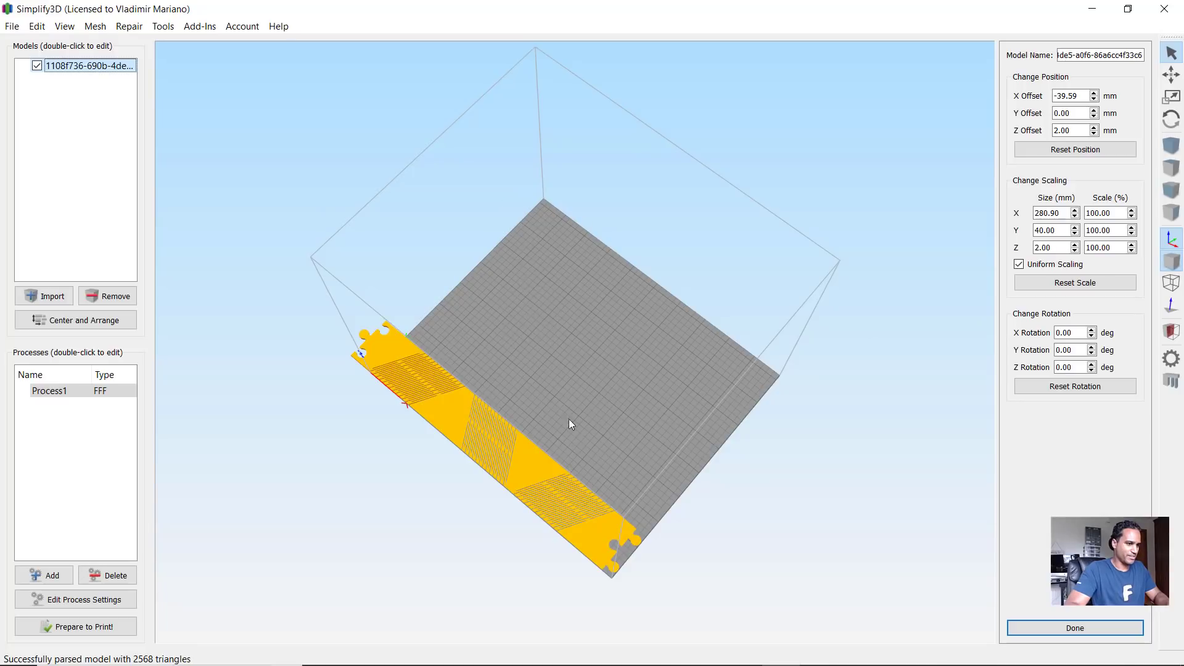
drag(578, 341, 586, 330)
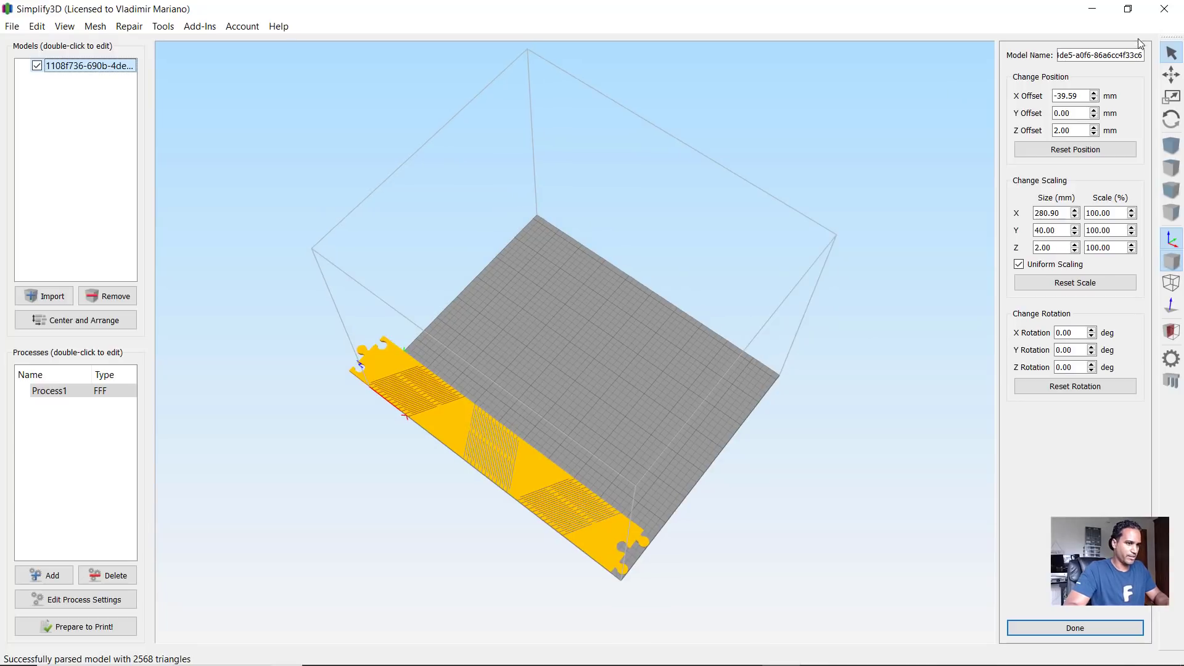
click(1173, 75)
drag(548, 430, 633, 368)
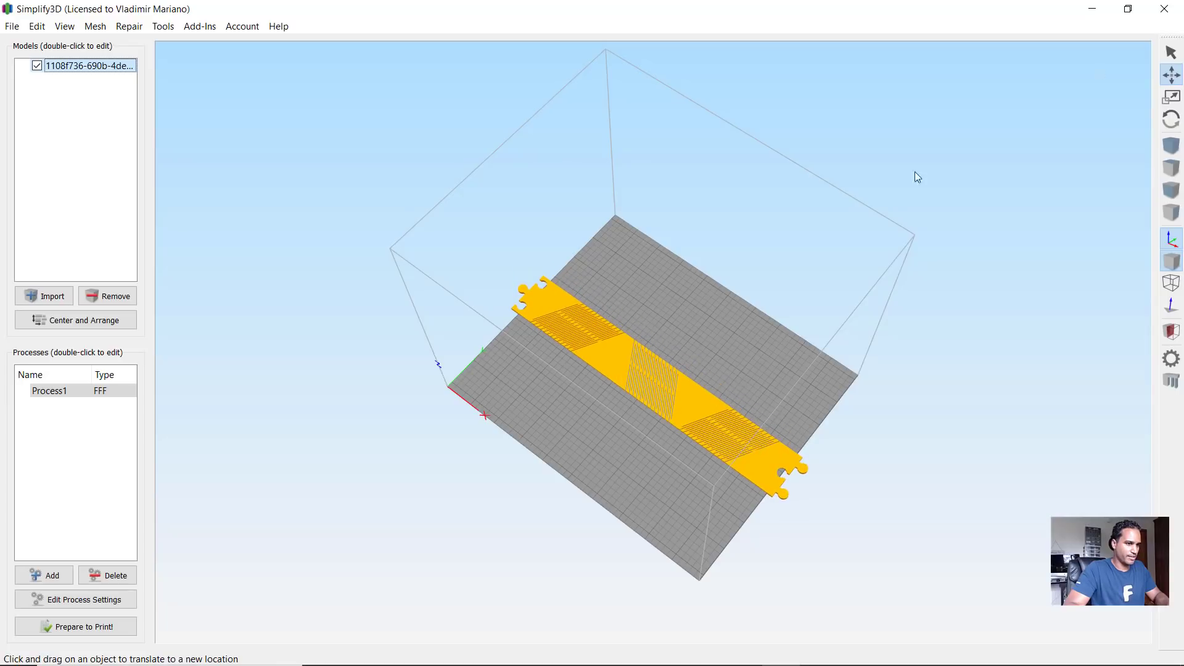
- Rotate the strip diagonally and adjust its position until both puzzle ends fit within the print bed
click(1171, 117)
drag(664, 316, 712, 334)
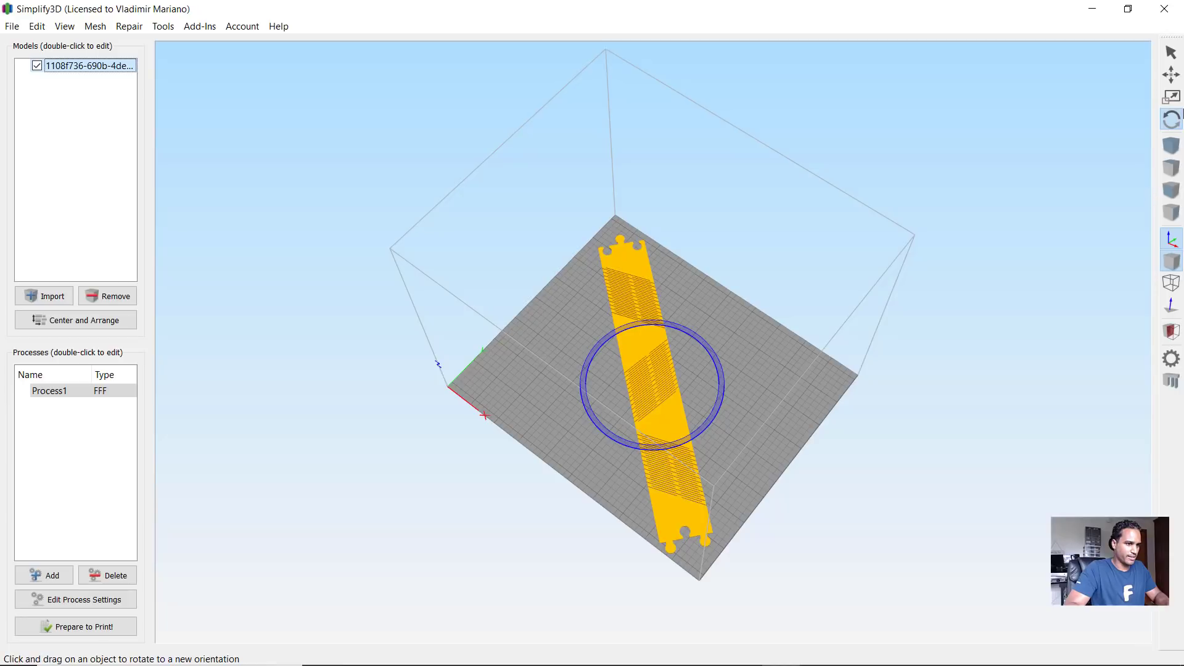
click(1170, 77)
drag(656, 338, 666, 335)
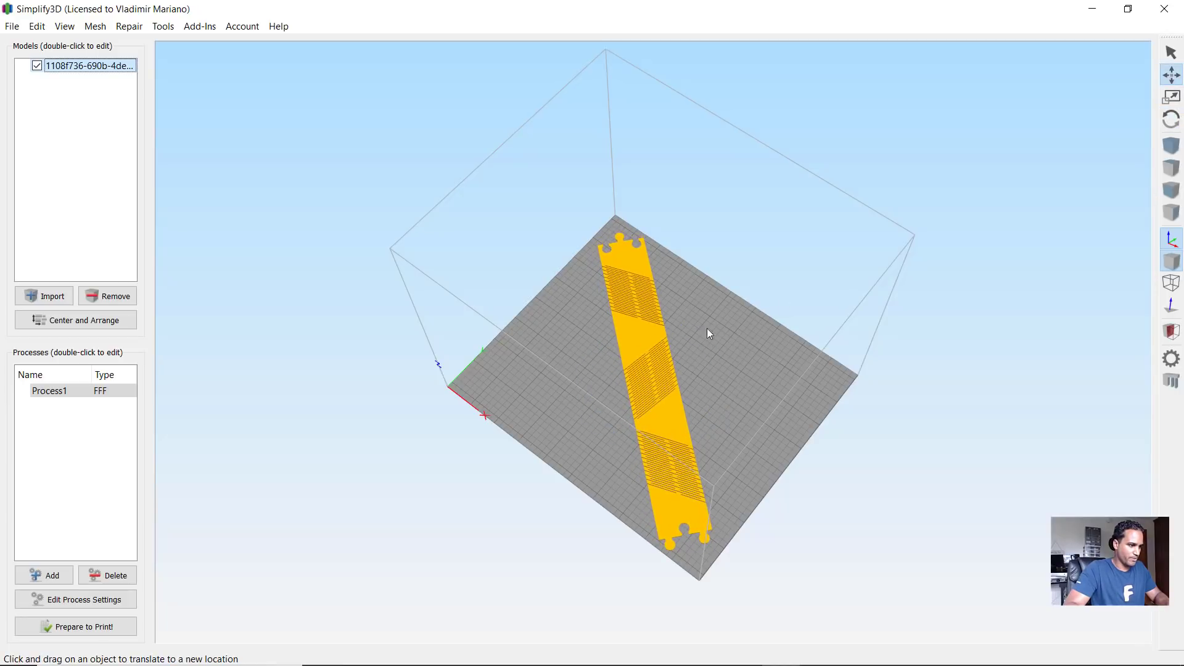
click(1175, 175)
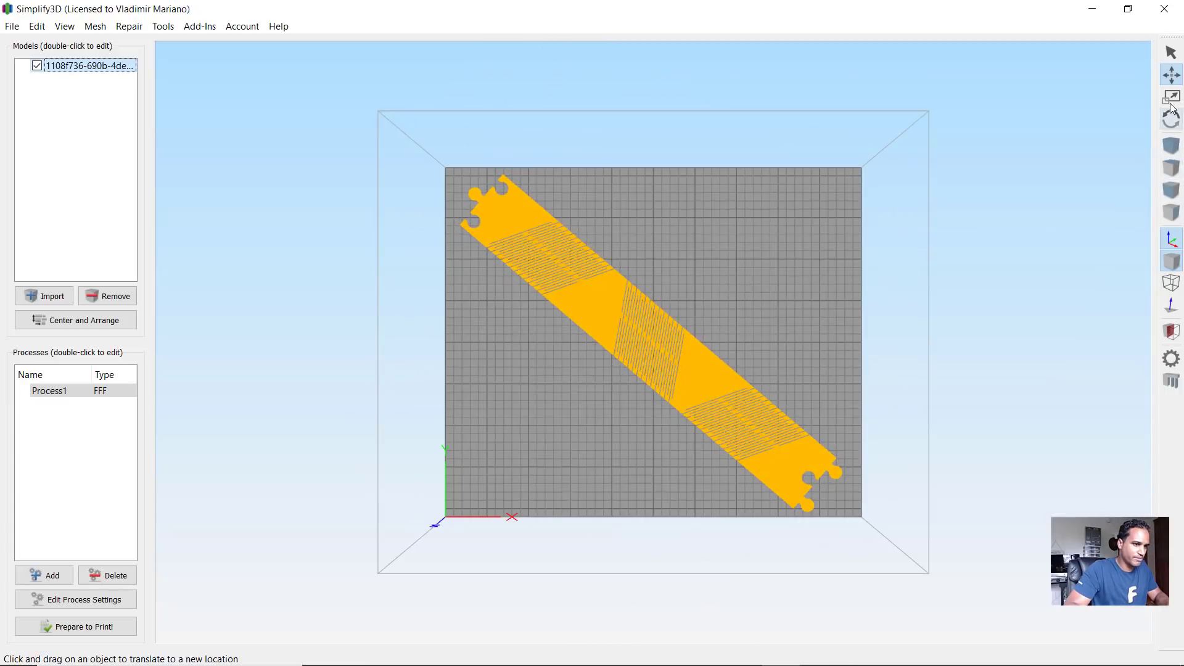
click(1171, 118)
drag(572, 313, 570, 317)
click(1171, 53)
- Open the FFF settings of Process1 and show its layer settings
key(Home)
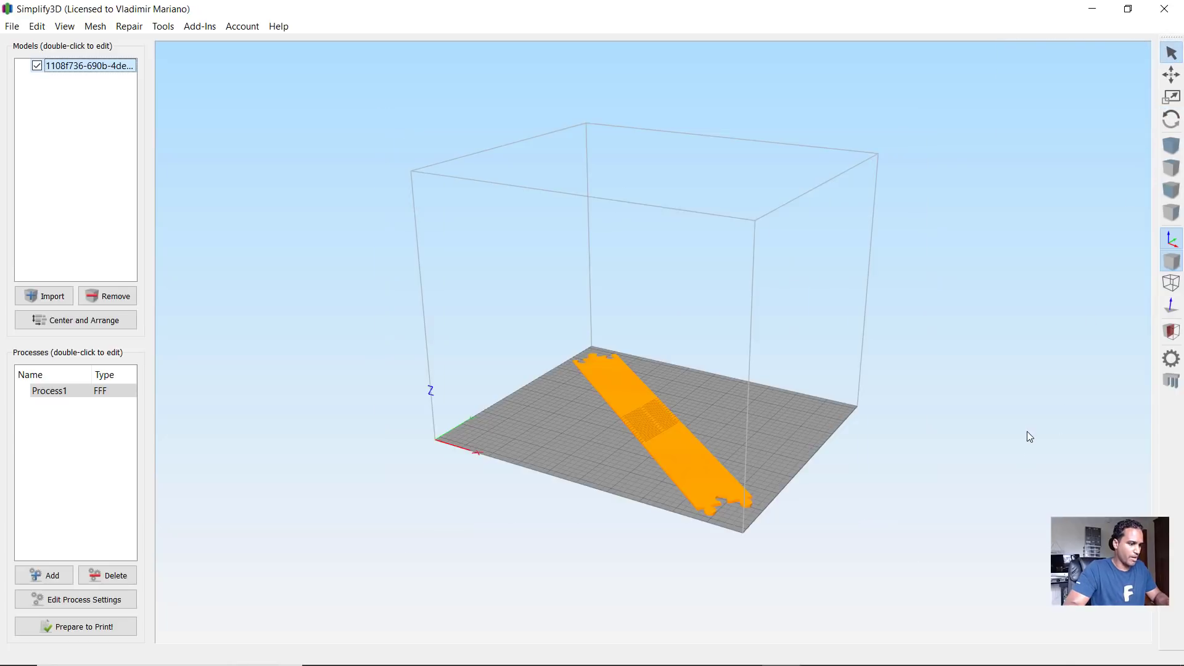
scroll(804, 445, down, 5)
scroll(701, 435, up, 8)
scroll(462, 395, down, 5)
scroll(462, 381, up, 3)
double_click(79, 391)
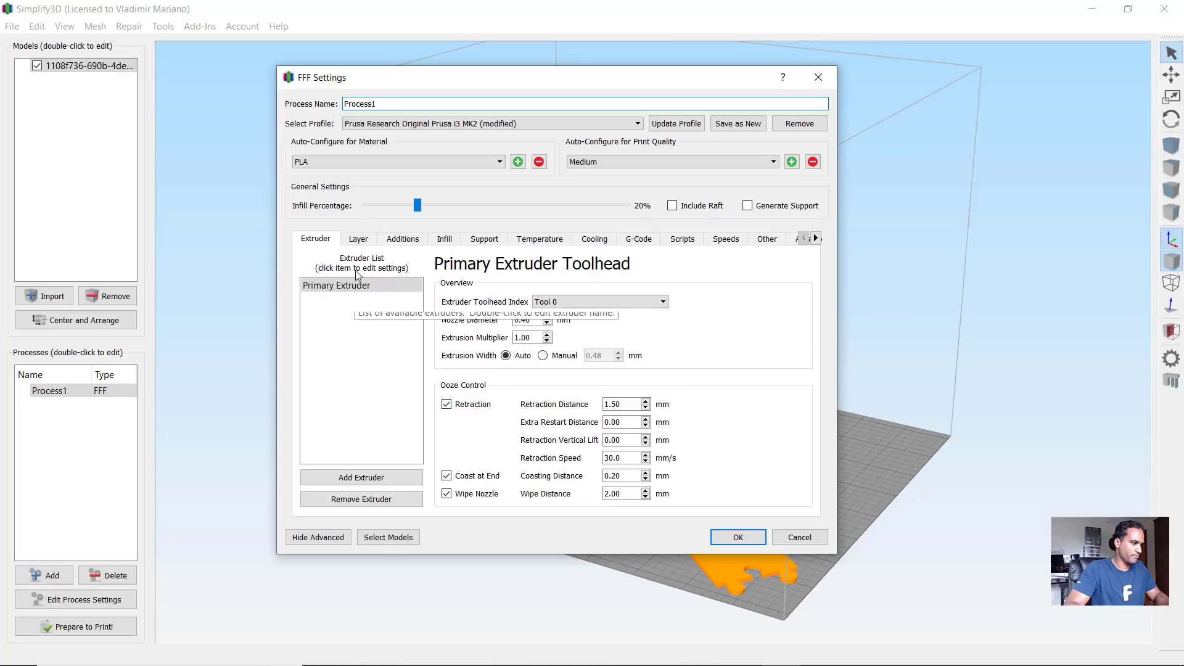
click(359, 240)
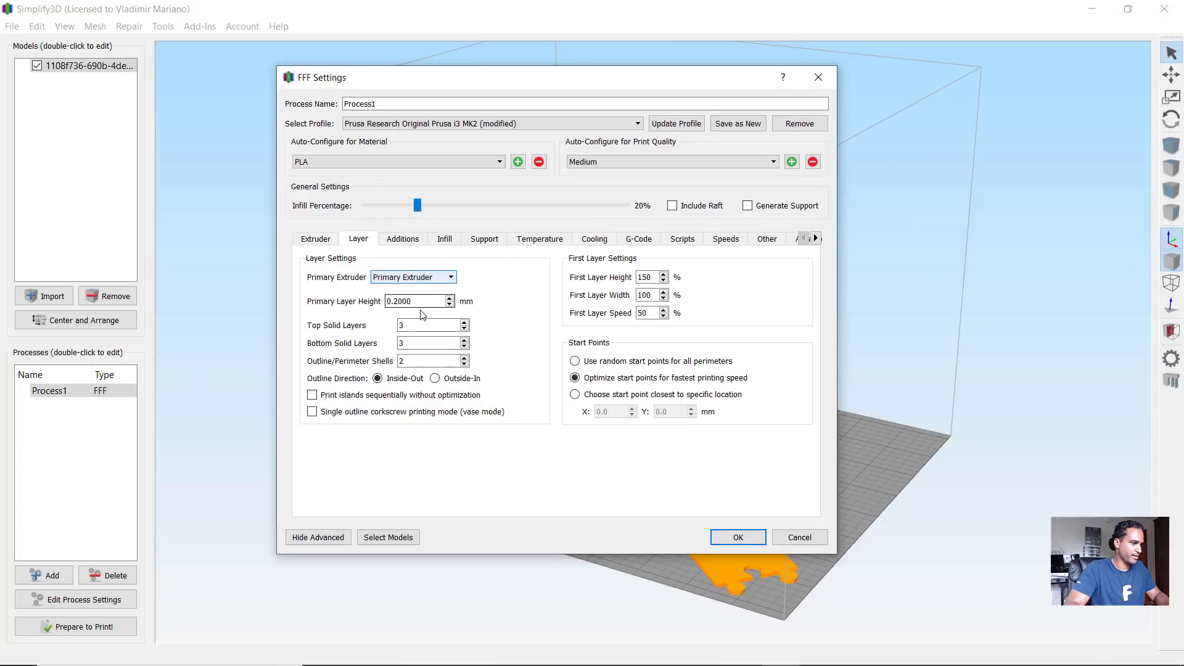